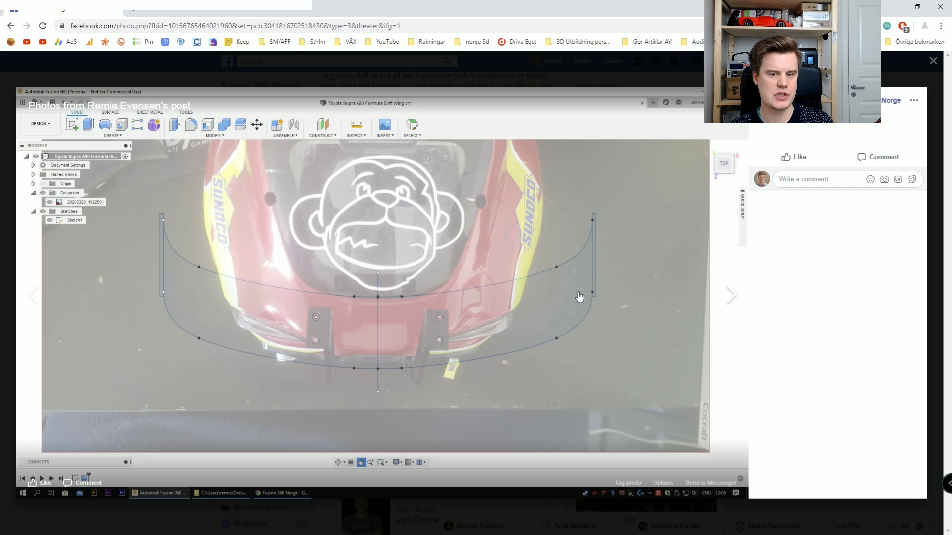
- Examine the Facebook post's reference photos of the Supra wing, including the close-up of its curved profile
key("Escape")
left_click(463, 315)
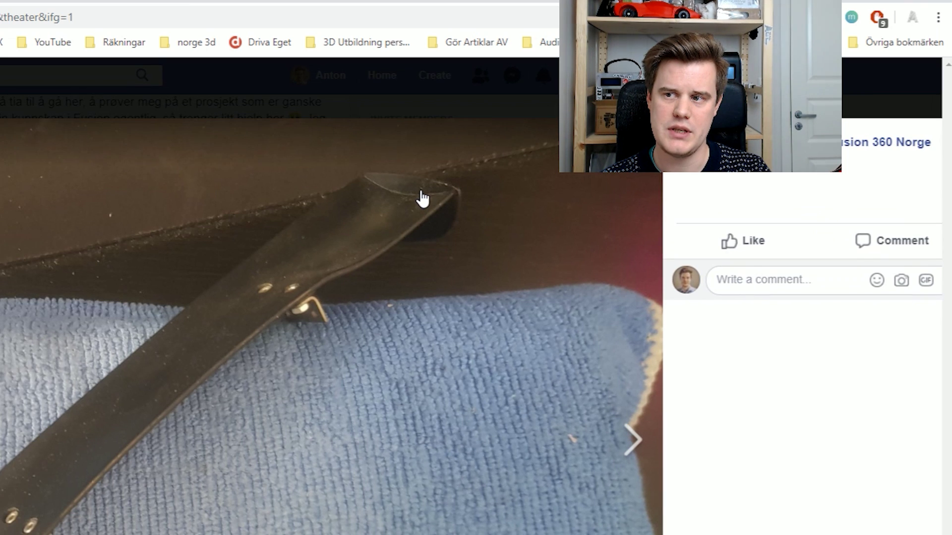
scroll(457, 197, "down", 1, "ctrl")
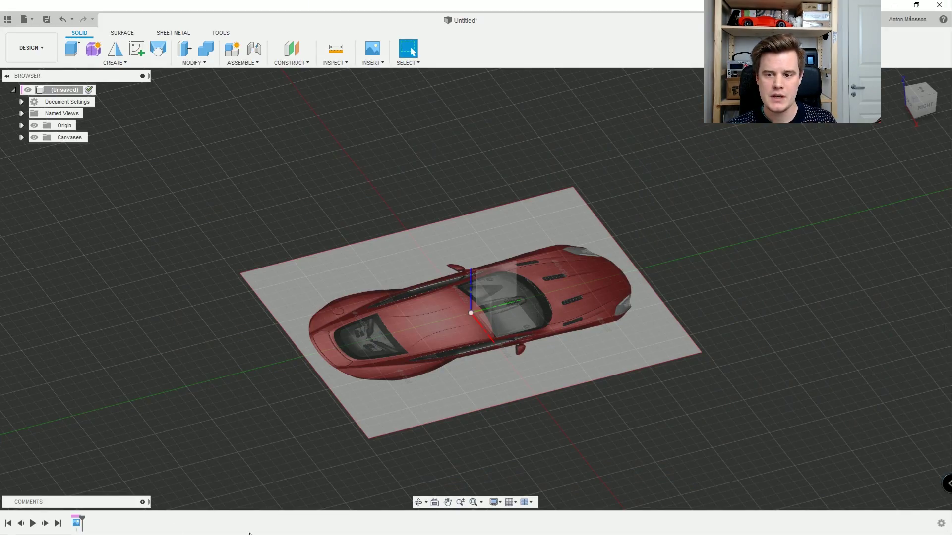
- Switch to Fusion 360 and examine the car's top-view canvas from several angles, focusing on the rear
middle_click_drag(573, 228, 523, 289, "shift")
scroll(436, 379, "up", 2)
middle_click_drag(481, 355, 511, 359, "shift")
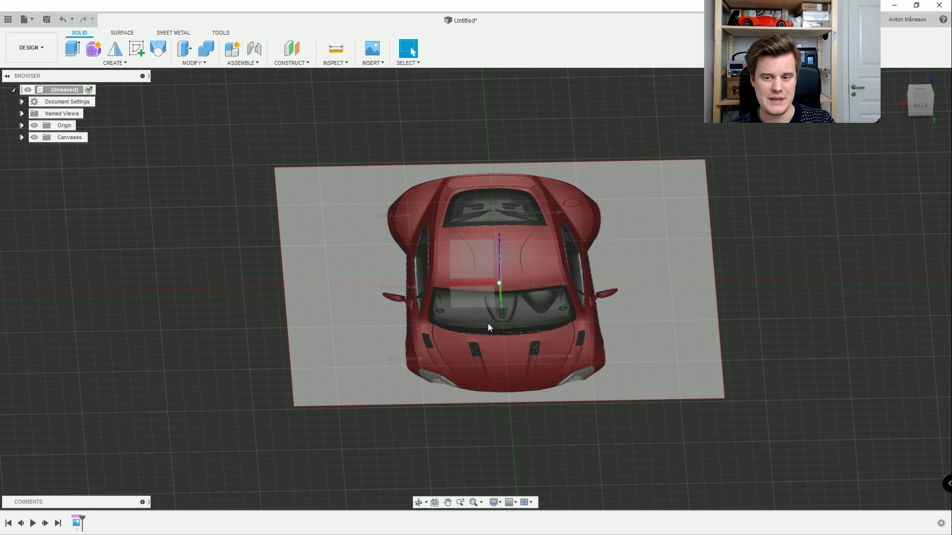
middle_click_drag(522, 276, 613, 303, "shift")
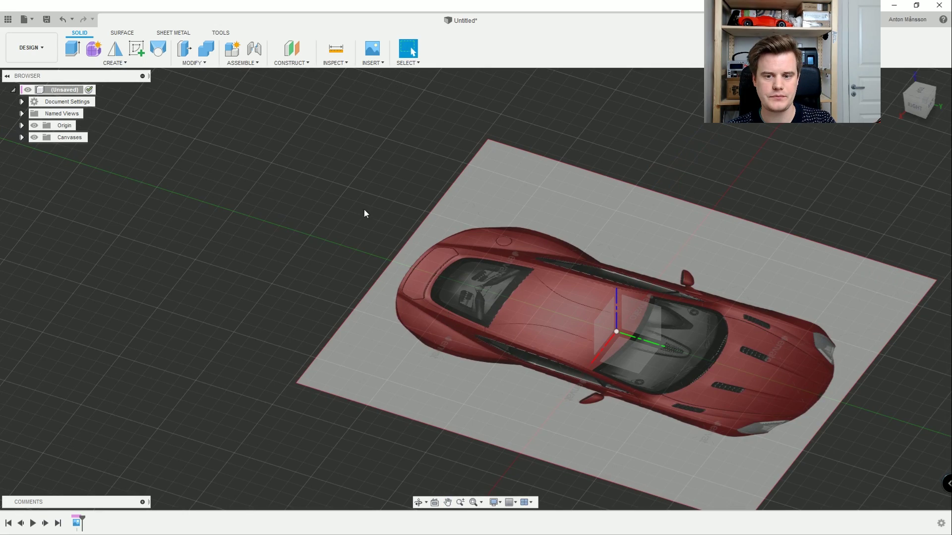
scroll(365, 210, "up", 3)
middle_click_drag(397, 253, 435, 286, "shift")
scroll(429, 281, "up", 4)
scroll(435, 272, "down", 2)
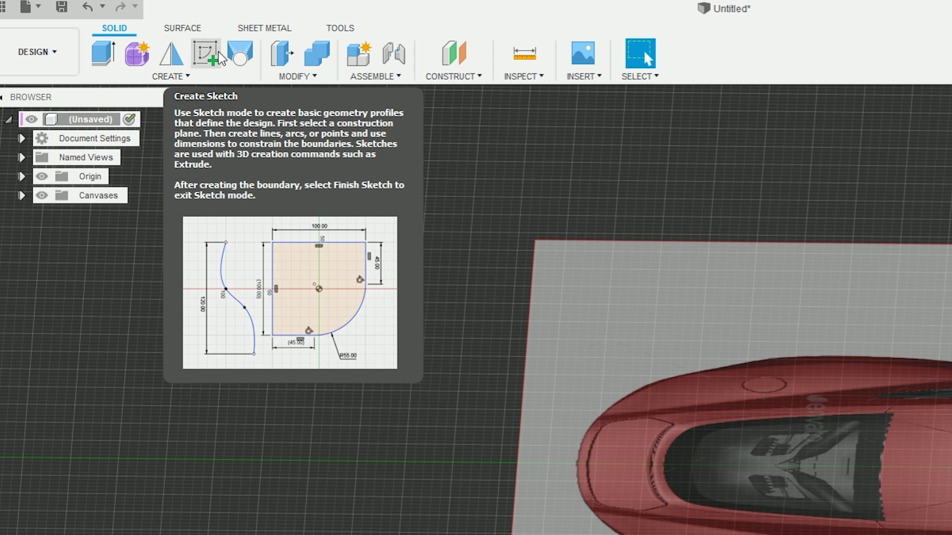
- Start a sketch on the vertical YZ origin plane that runs lengthwise through the car canvas
left_click(207, 65)
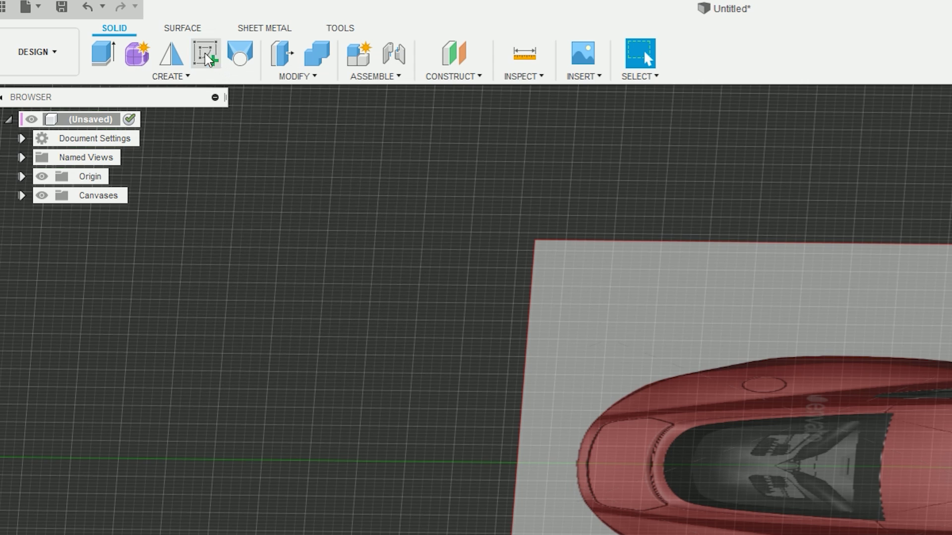
scroll(451, 225, "down", 3)
middle_click_drag(450, 225, 399, 256)
middle_click_drag(400, 256, 427, 244, "shift")
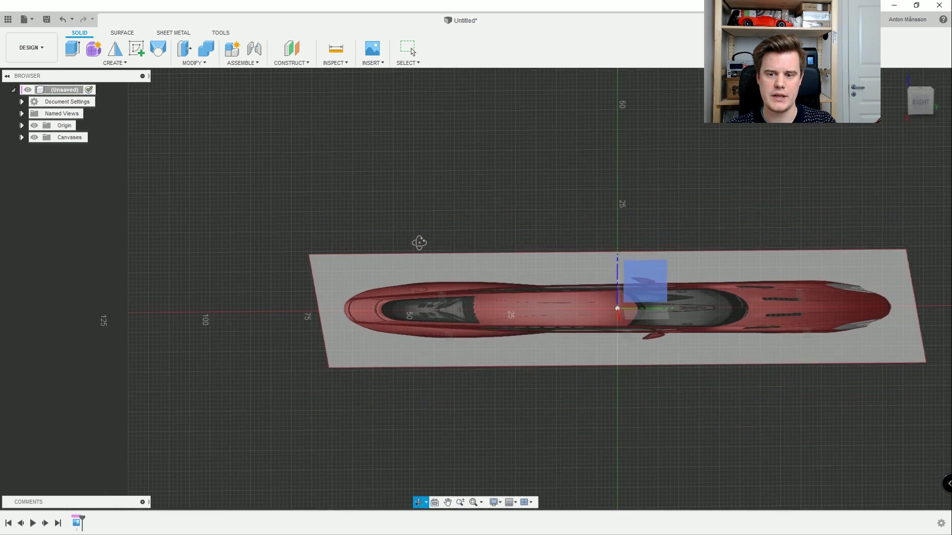
key("s")
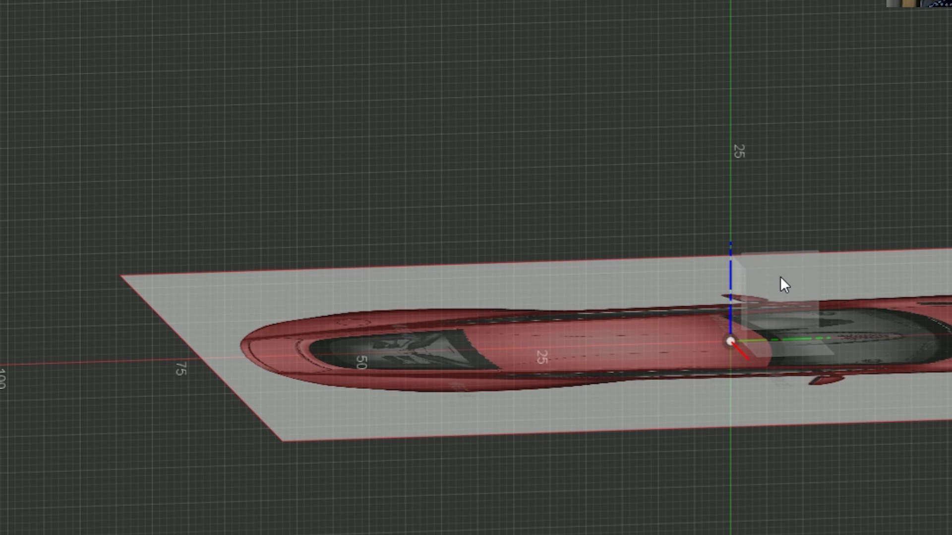
middle_click_drag(407, 242, 408, 239, "shift")
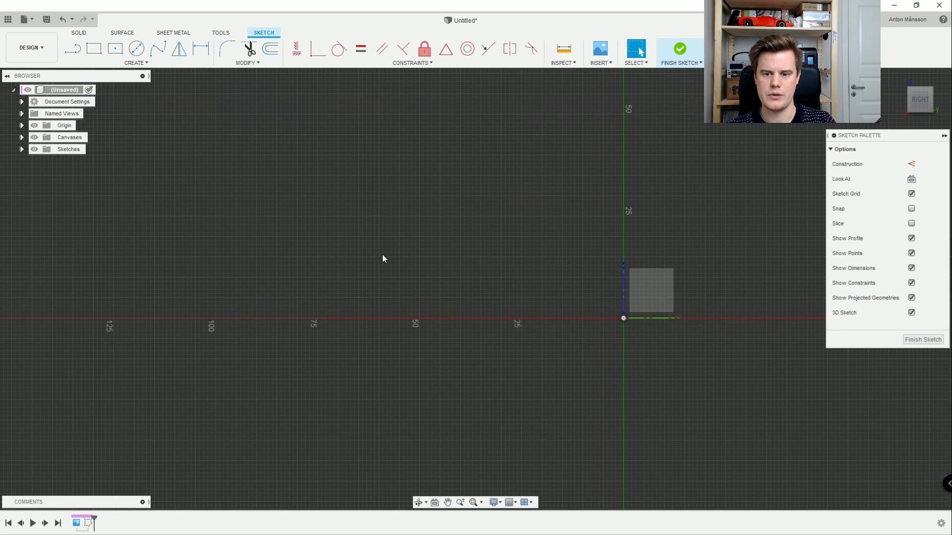
- Sketch a four-point fit point spline with upturned ends as the side profile curve of the wing
scroll(307, 250, "up", 6)
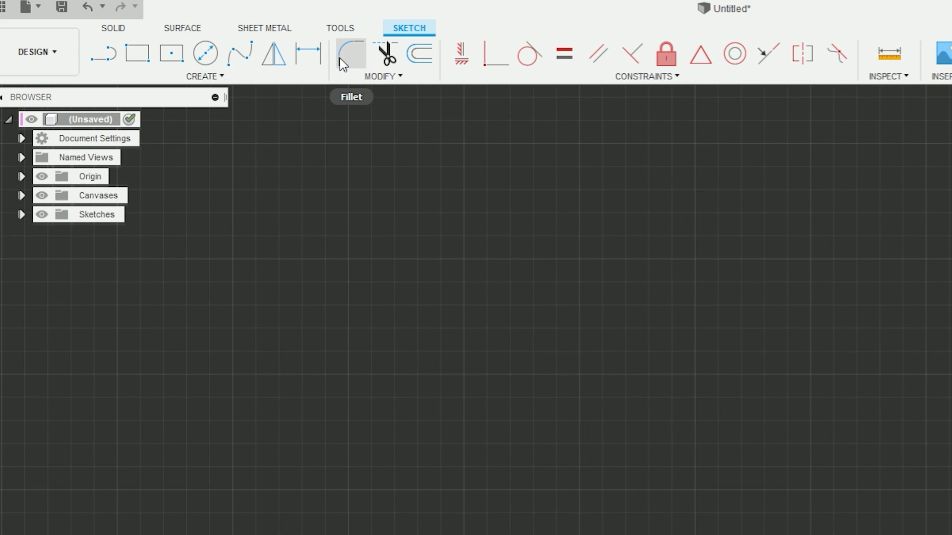
left_click(240, 54)
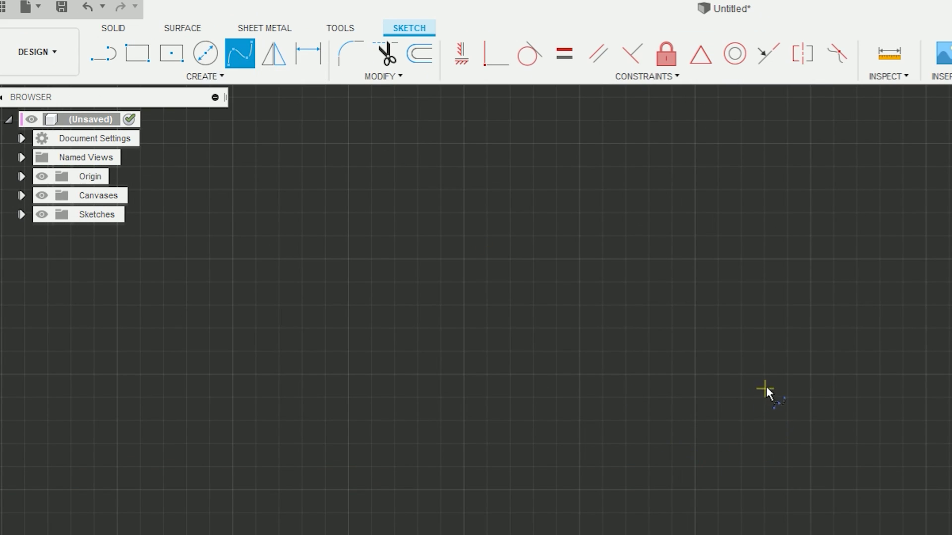
left_click(766, 382)
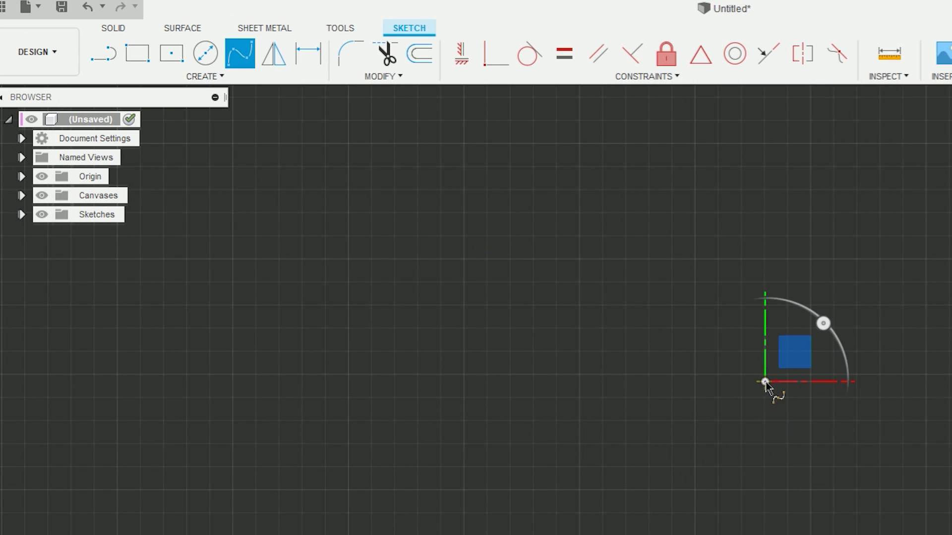
left_click(695, 401)
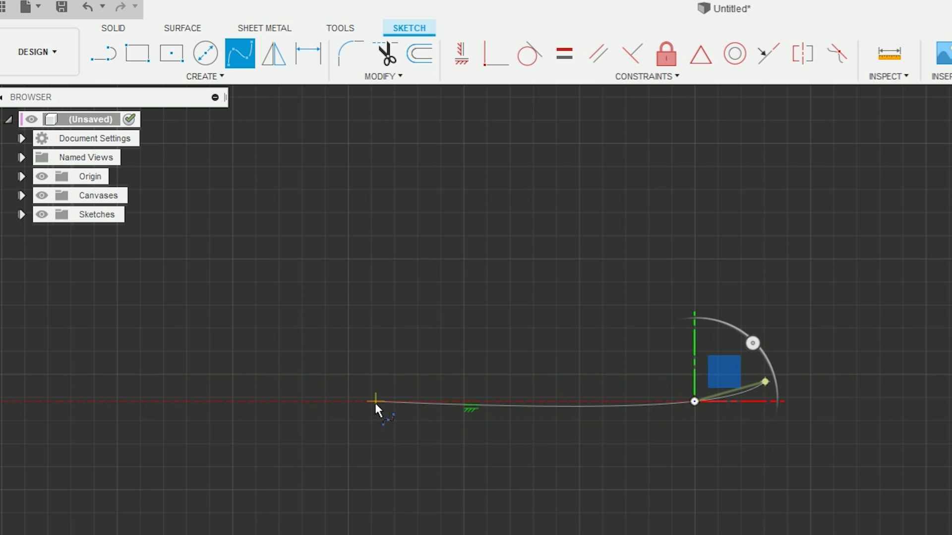
left_click(374, 402)
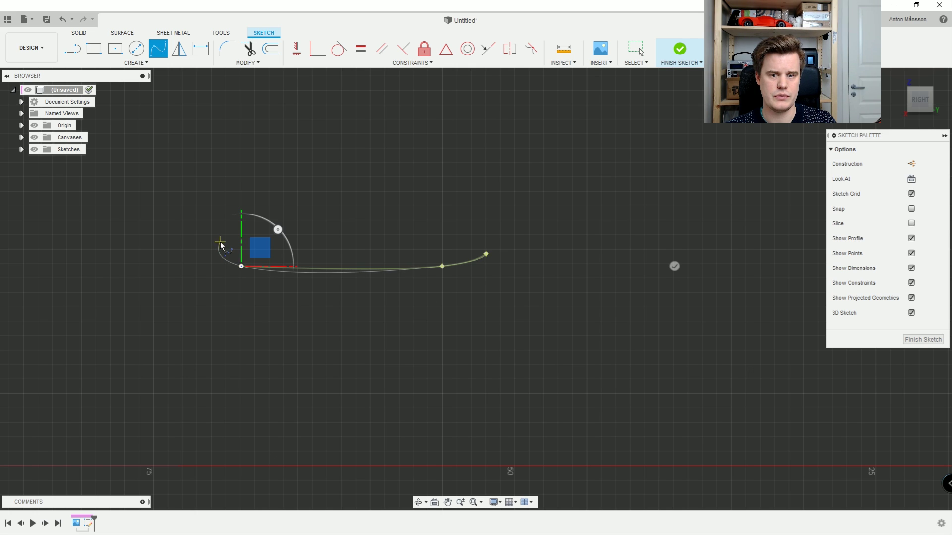
left_click(219, 241)
right_click(233, 242)
left_click(269, 243)
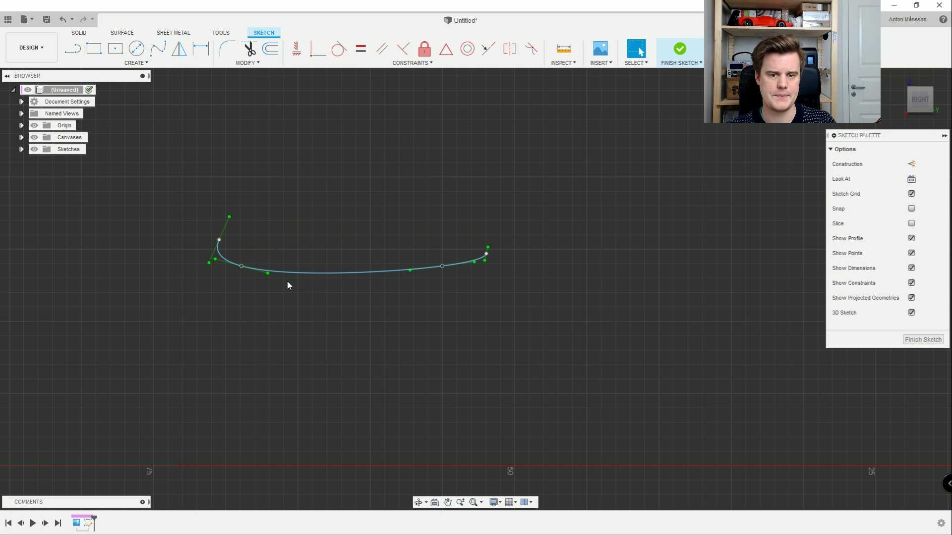
- Flatten both ends of the spline by adjusting the tangent handles at its end points
left_click_drag(229, 217, 179, 236)
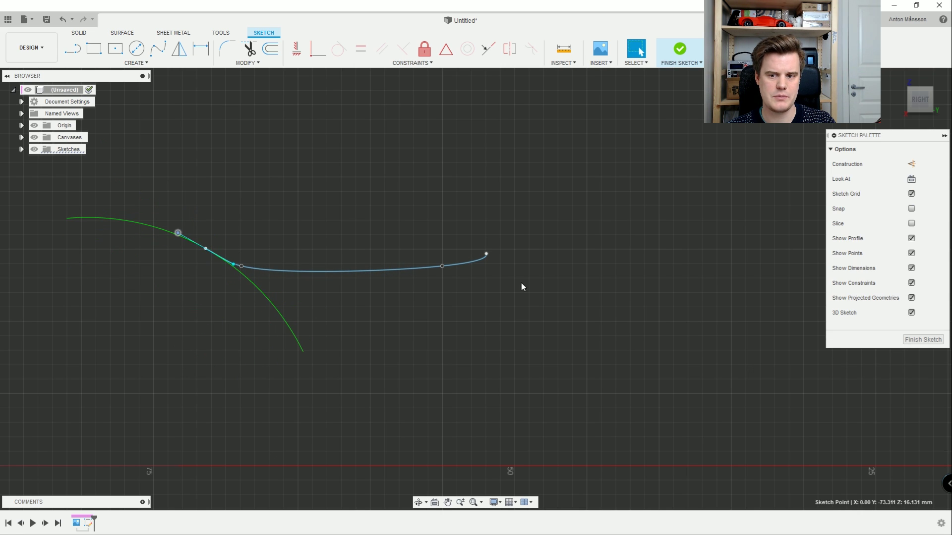
left_click(487, 254)
left_click_drag(486, 259, 512, 263)
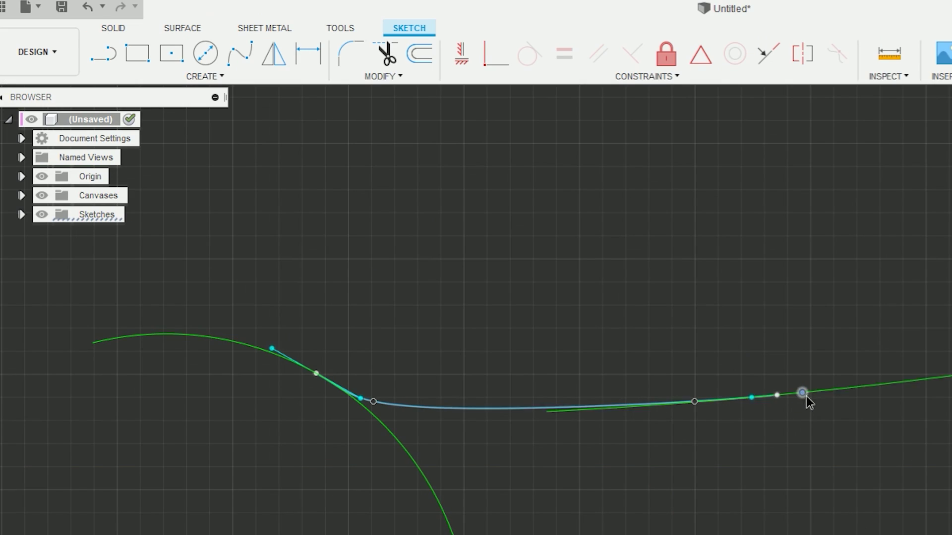
left_click_drag(806, 397, 809, 398)
- Delete the spline's right end point and lower the new right end slightly
left_click(776, 394)
key("Delete")
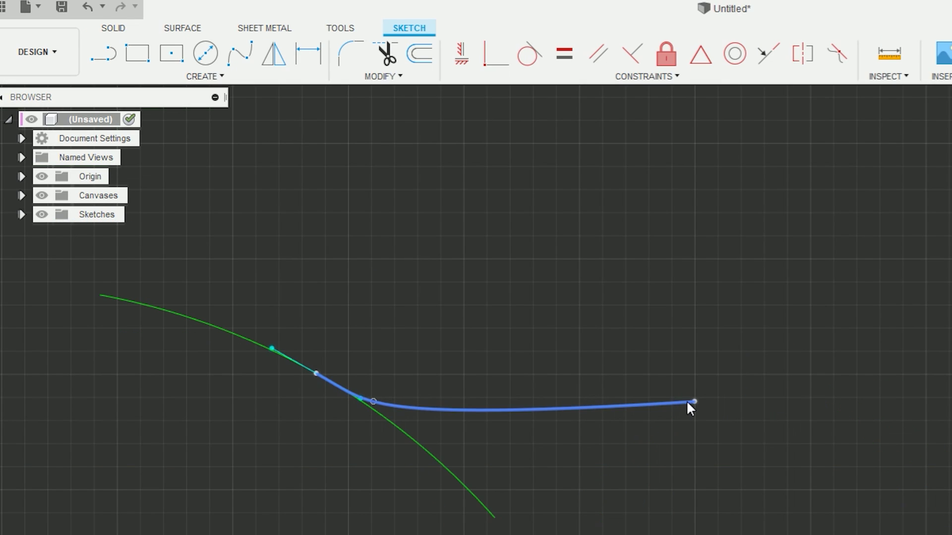
left_click_drag(688, 403, 679, 435)
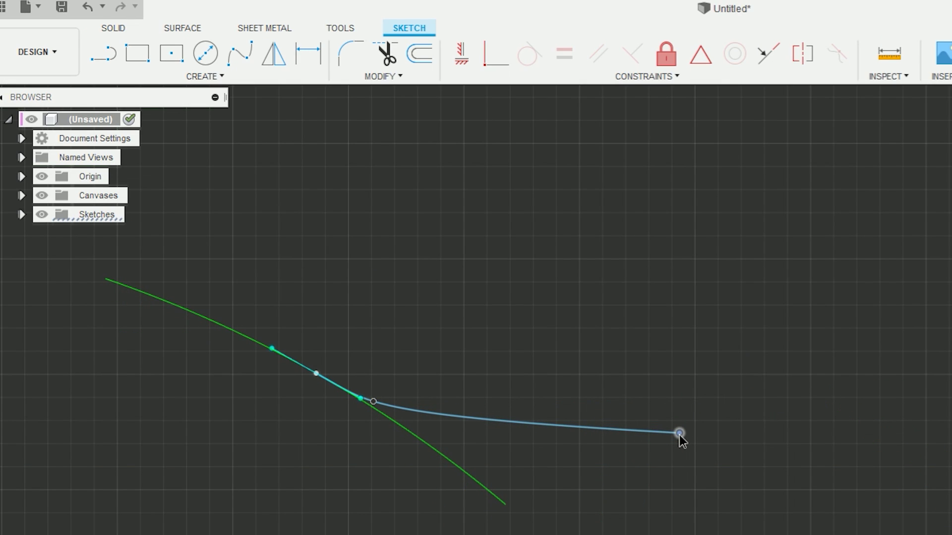
- Adjust the tangent handle at the spline's left end and delete the remaining inner fit point
left_click(316, 375)
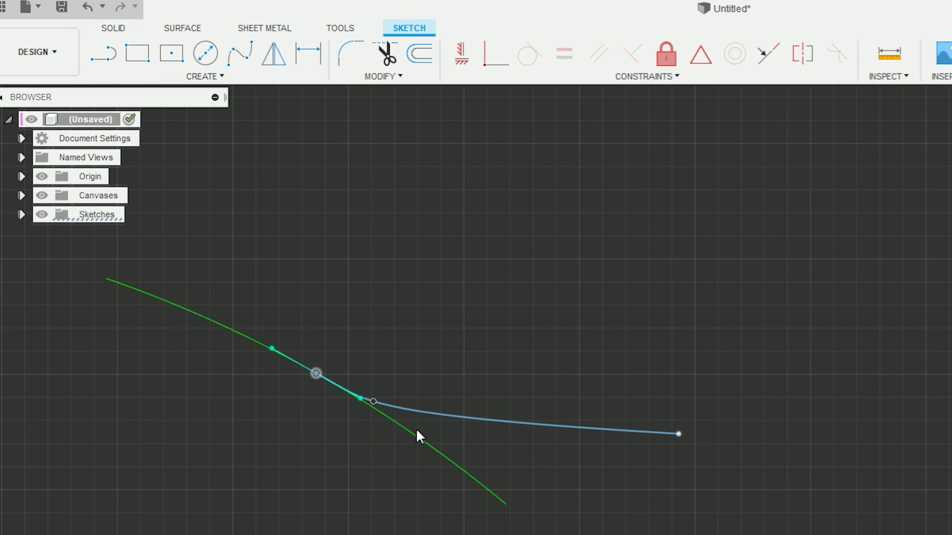
left_click_drag(361, 399, 443, 413)
left_click(376, 400)
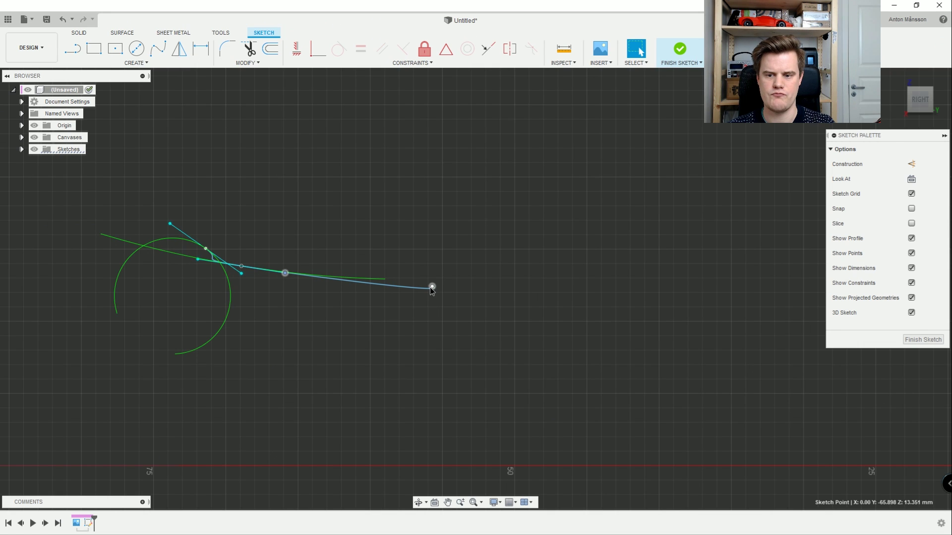
left_click(679, 434)
left_click(364, 365)
left_click(374, 401)
left_click(252, 253)
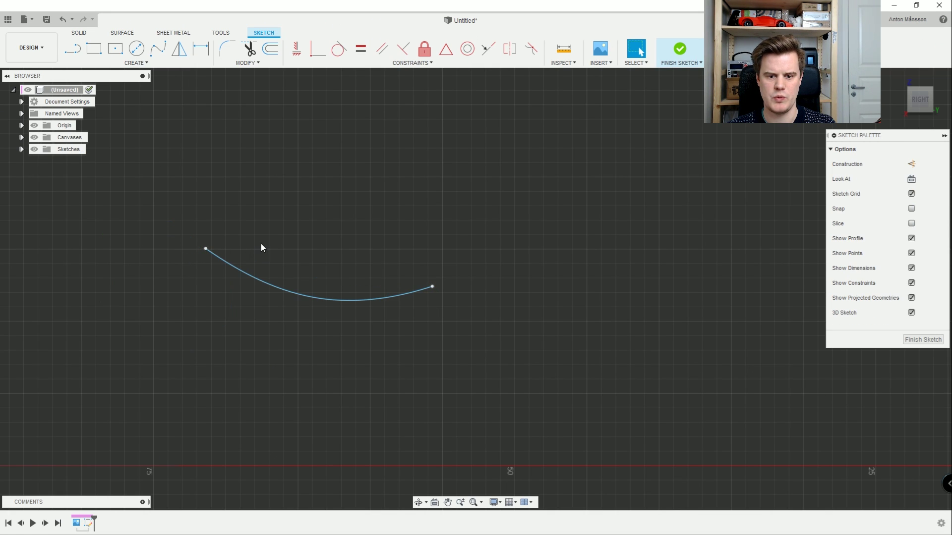
- Move the spline's left end point up and outward to about Y -72.5 mm, Z 15.7 mm
left_click(206, 249)
mouse_move(205, 248)
left_mouse_down()
mouse_move(196, 239)
mouse_move(226, 259)
mouse_move(192, 239)
left_mouse_up()
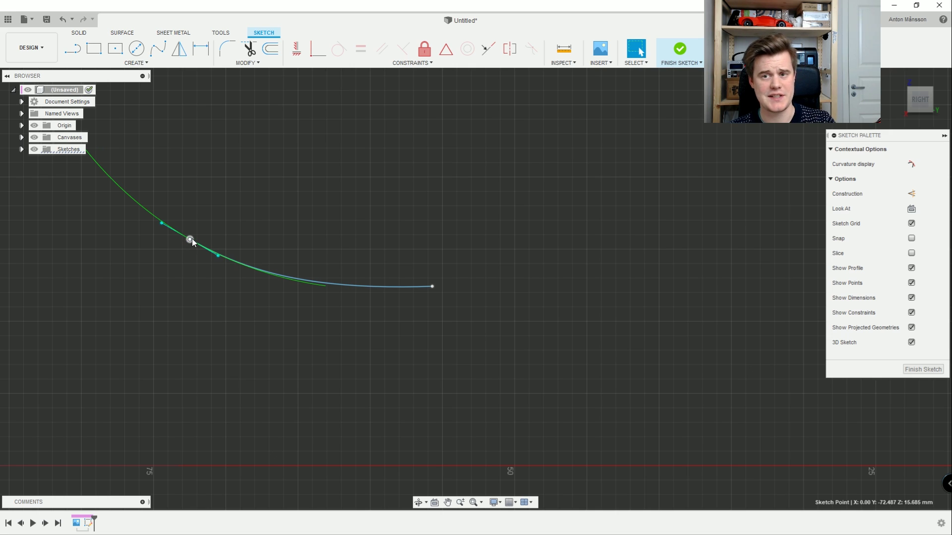
left_click(300, 222)
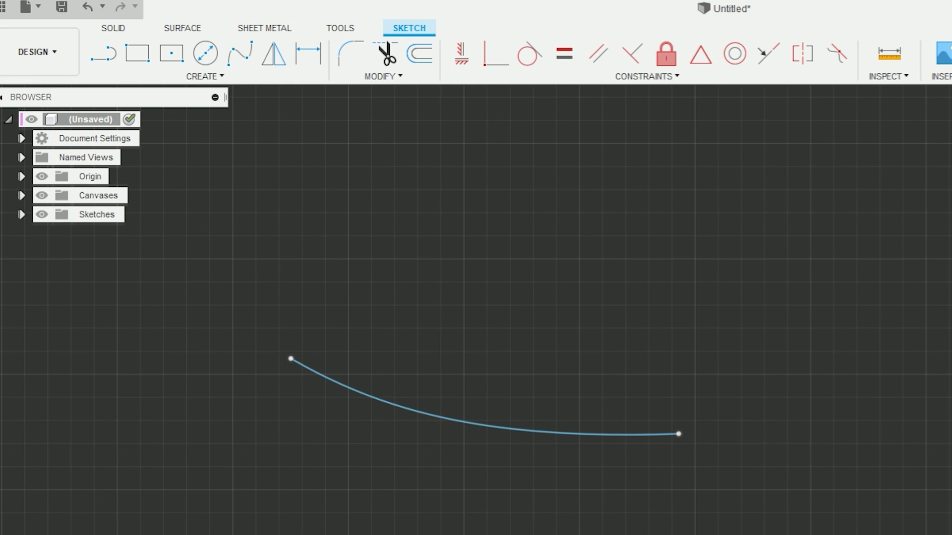
- Offset the spline 0.5 mm to its upper side
left_click(427, 414)
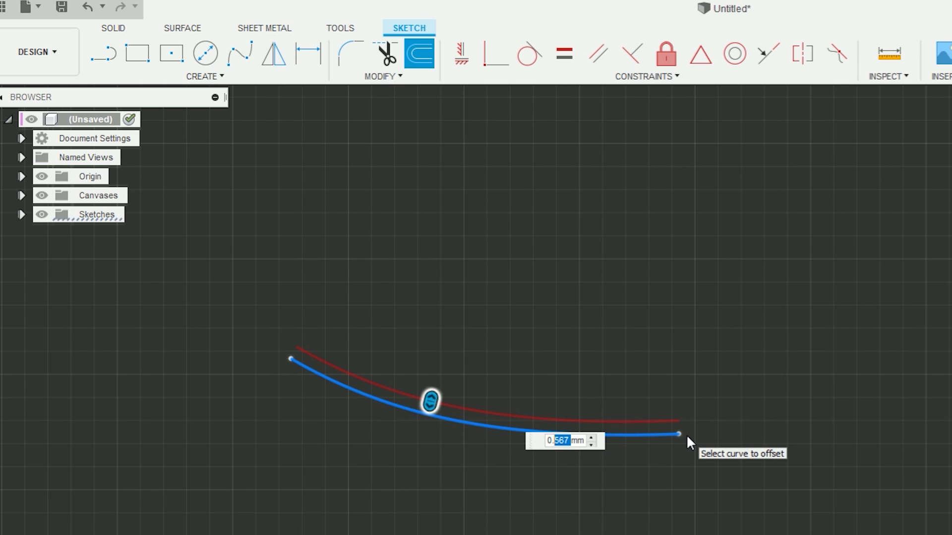
type("5")
key("Return")
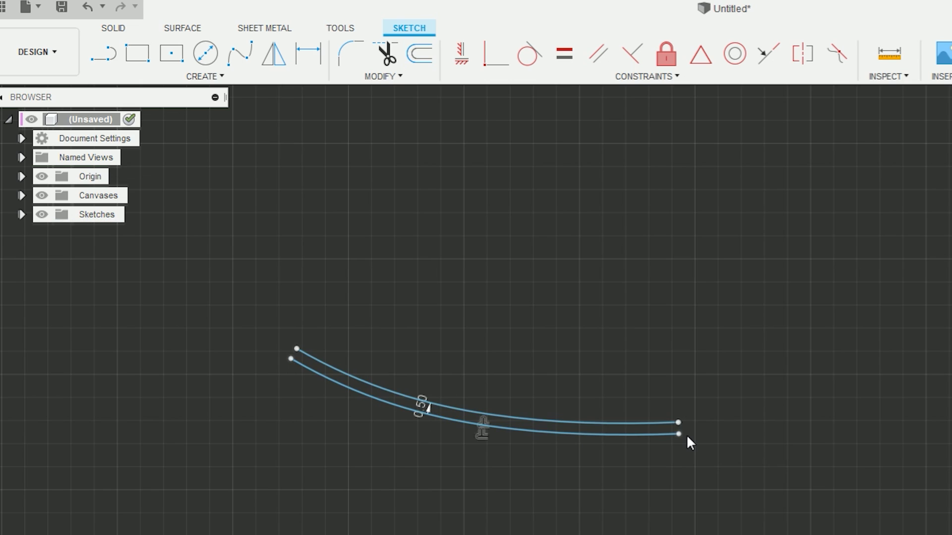
- Offset the original spline 0.5 mm to its lower side as well
right_click(505, 383)
left_click(504, 378)
left_click(451, 420)
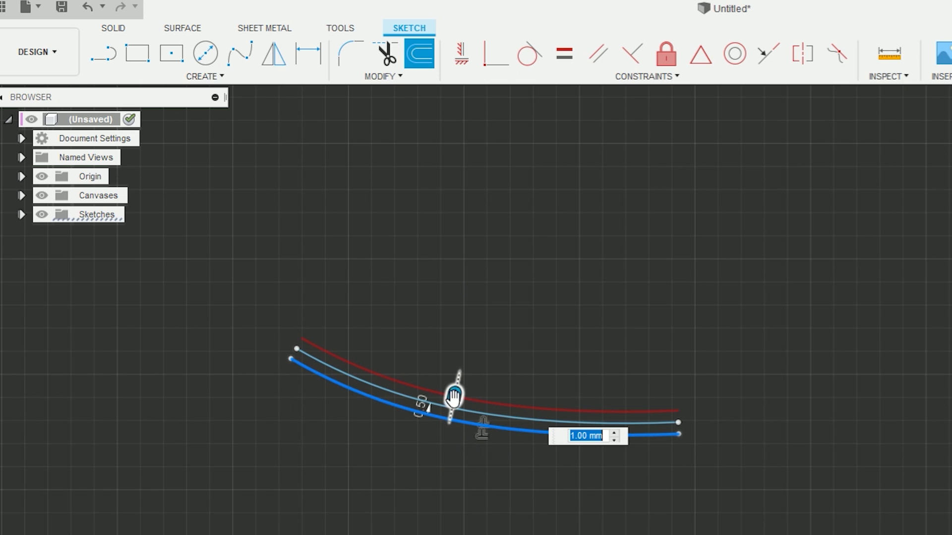
left_click_drag(454, 397, 447, 435)
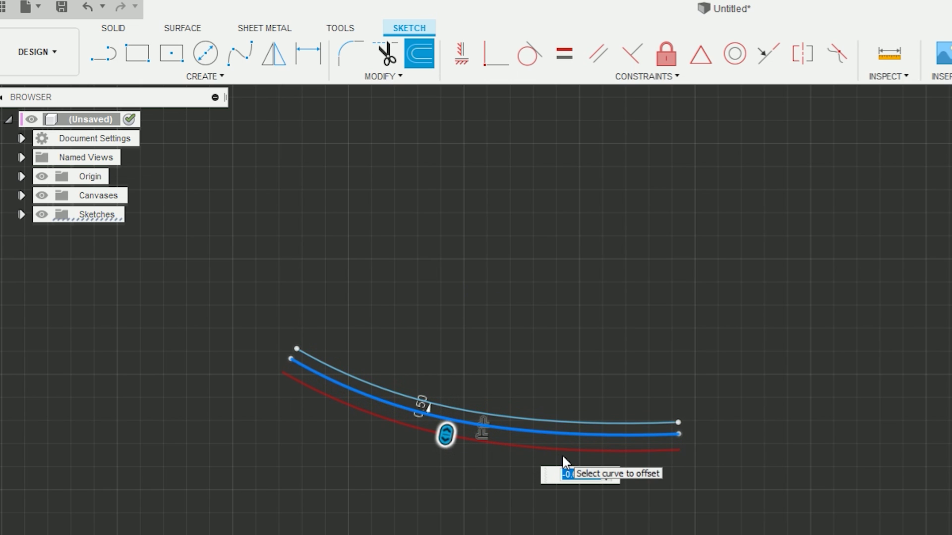
key("Return")
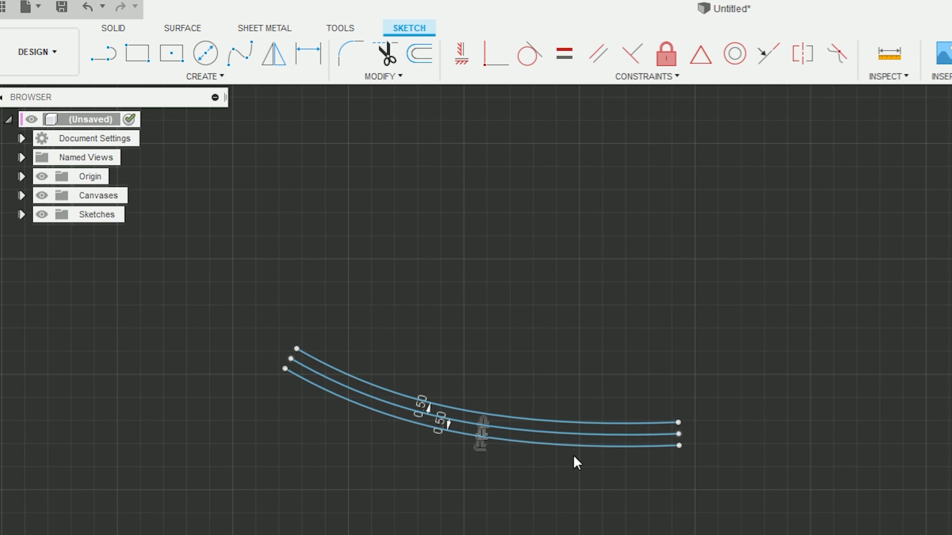
- Convert the middle spline between the two offset curves into construction geometry
scroll(446, 424, "up", 3)
left_click(441, 421)
right_click(466, 416)
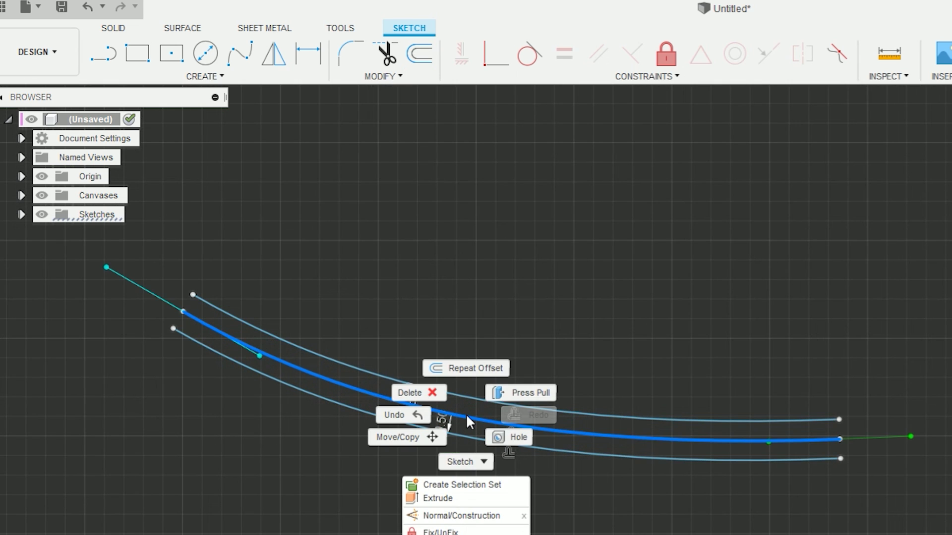
left_click(452, 515)
left_click(604, 267)
- Draw a two-point circle across the upper left open end, joining the end points of the two offset curves
scroll(603, 271, "down", 4)
scroll(647, 390, "up", 1)
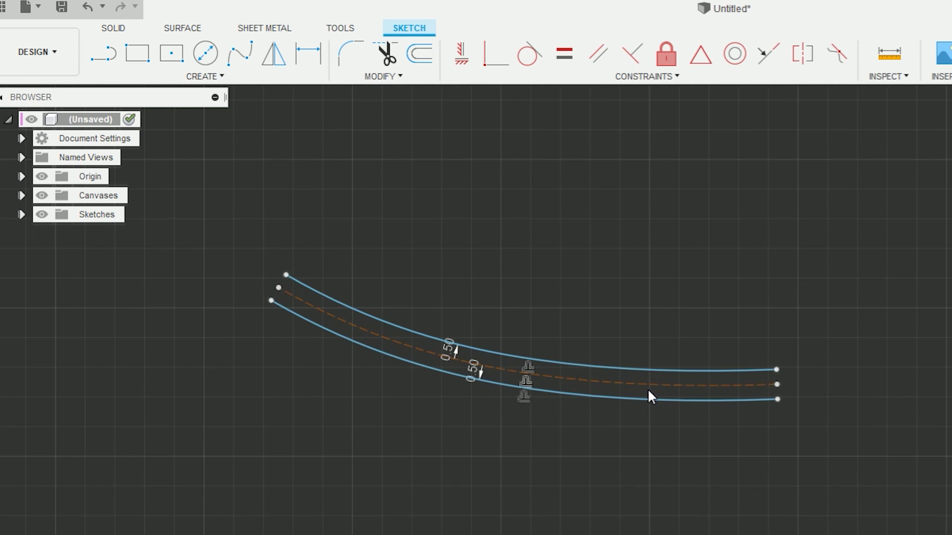
middle_click_drag(656, 332, 669, 391)
left_click(208, 76)
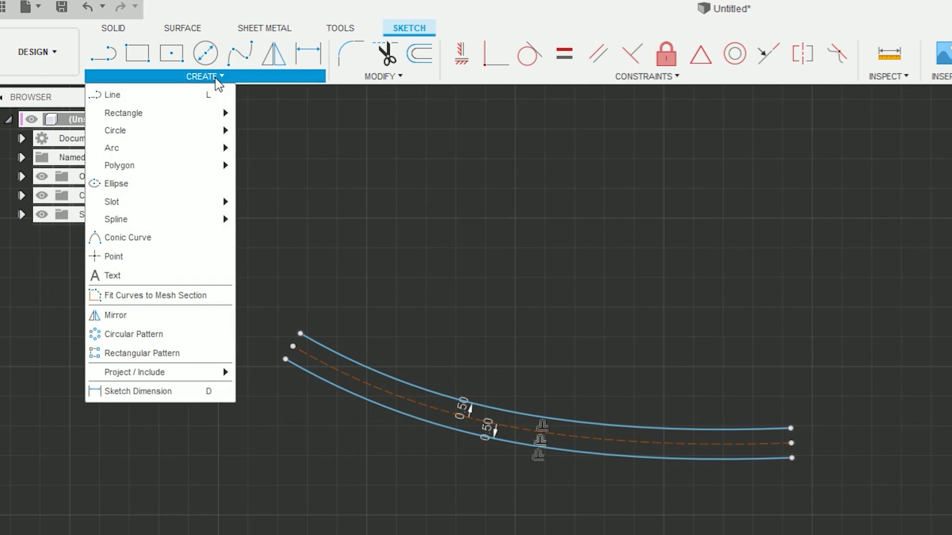
mouse_move(178, 136)
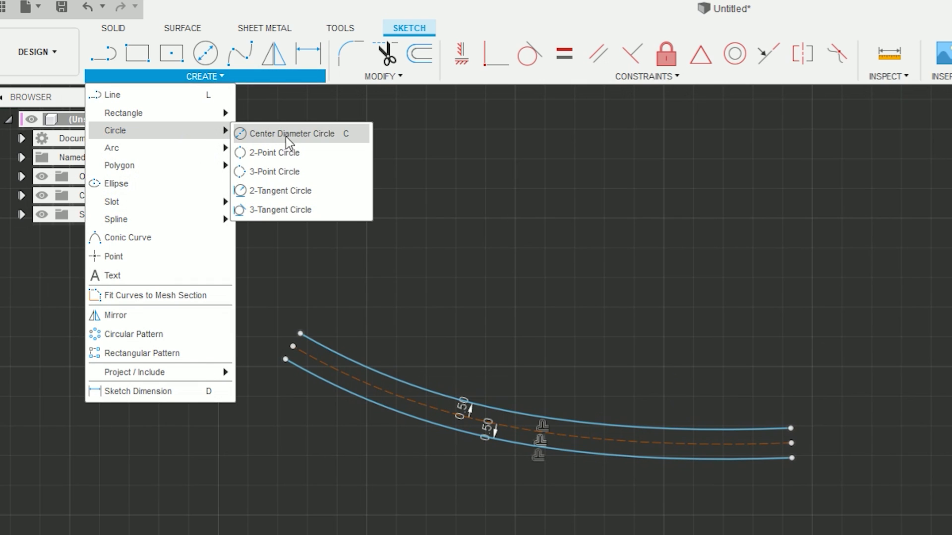
left_click(266, 154)
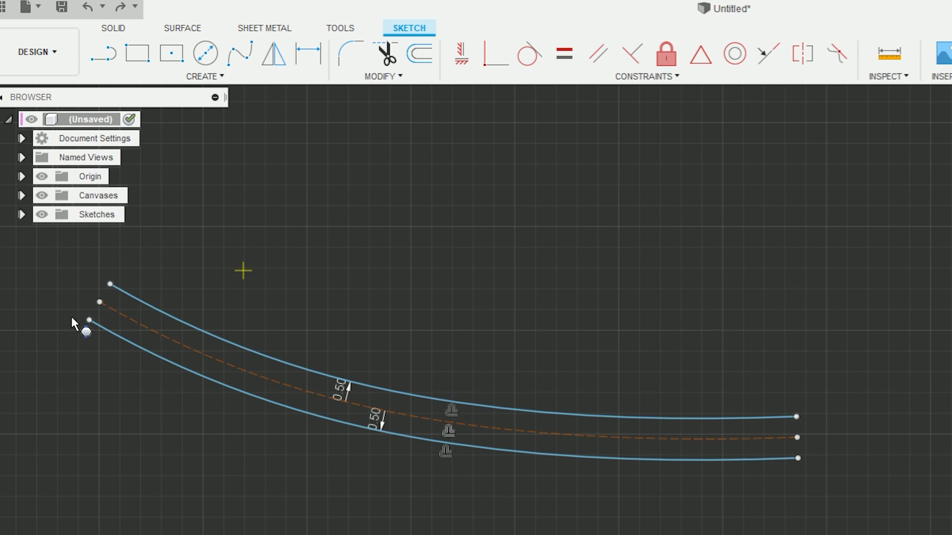
scroll(783, 328, "down", 2)
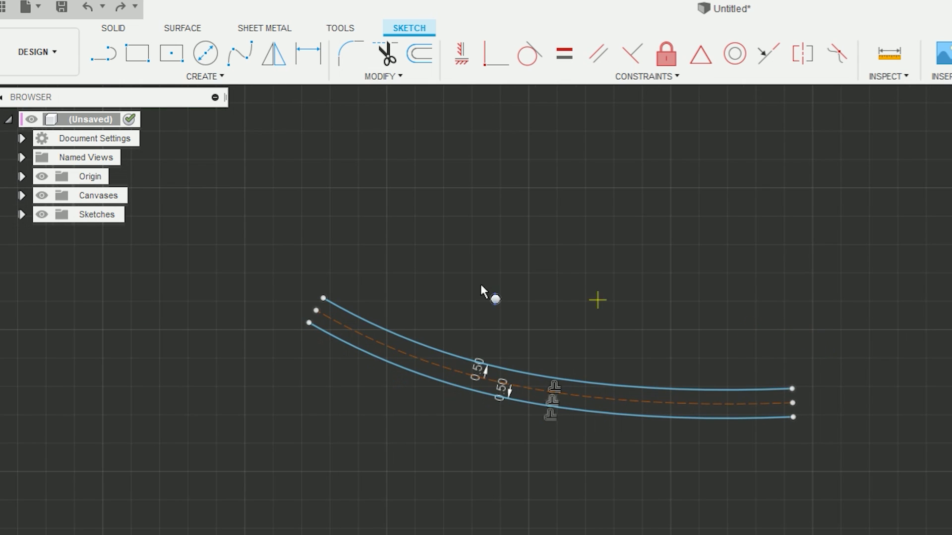
left_click(308, 323)
left_click(323, 298)
- Draw a matching two-point circle across the opposite open end of the offset curves
scroll(857, 354, "up", 2)
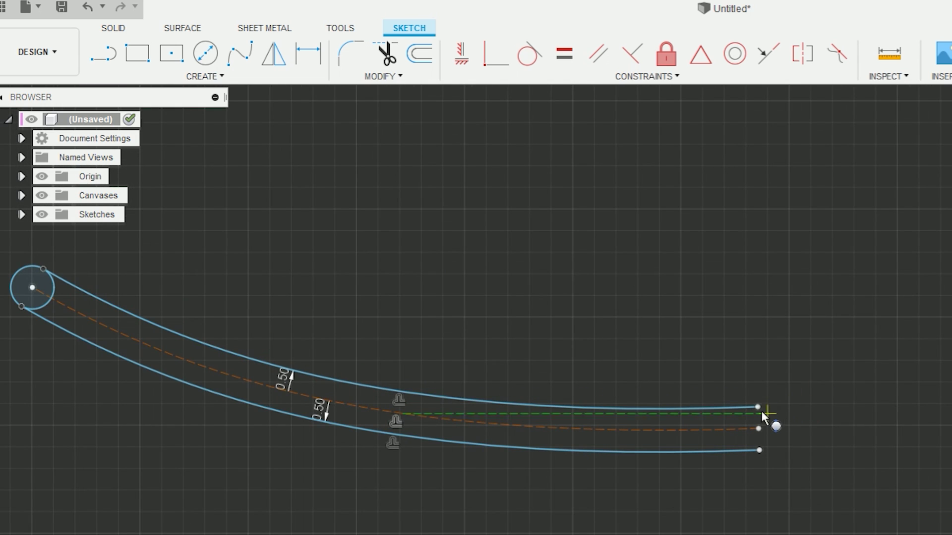
left_click(757, 407)
left_click(760, 451)
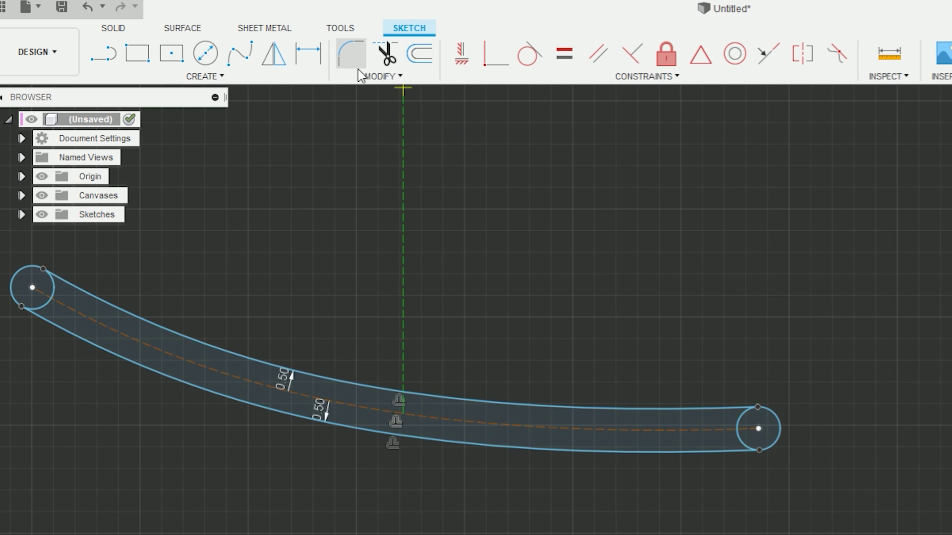
- Trim away the inner halves of both end circles to leave rounded ends on the wing profile
left_click(386, 52)
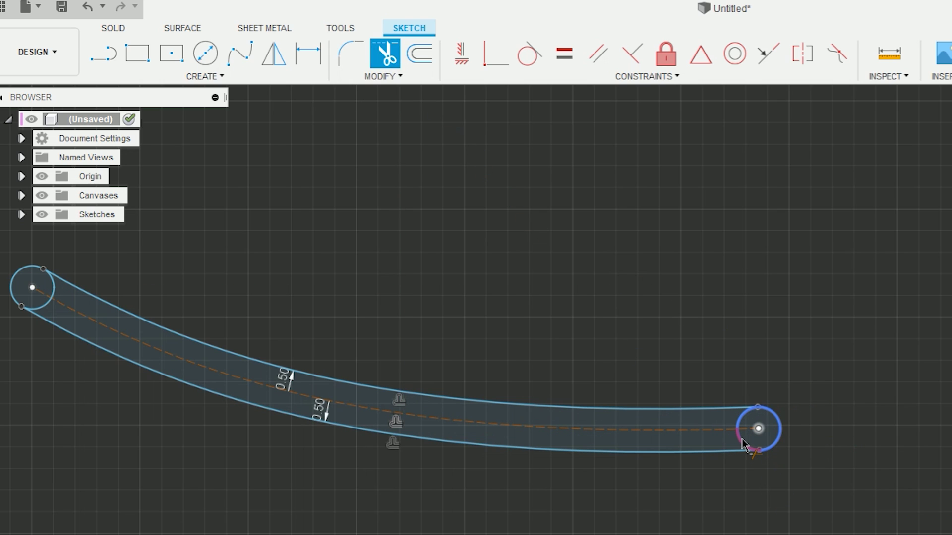
scroll(813, 447, "down", 3)
scroll(317, 364, "up", 2)
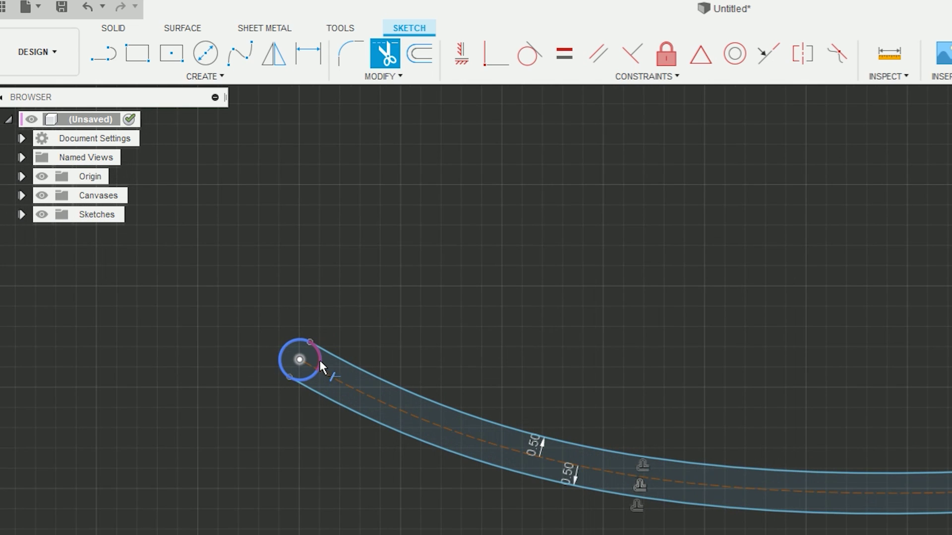
left_click(320, 367)
right_click(377, 337)
left_click(431, 333)
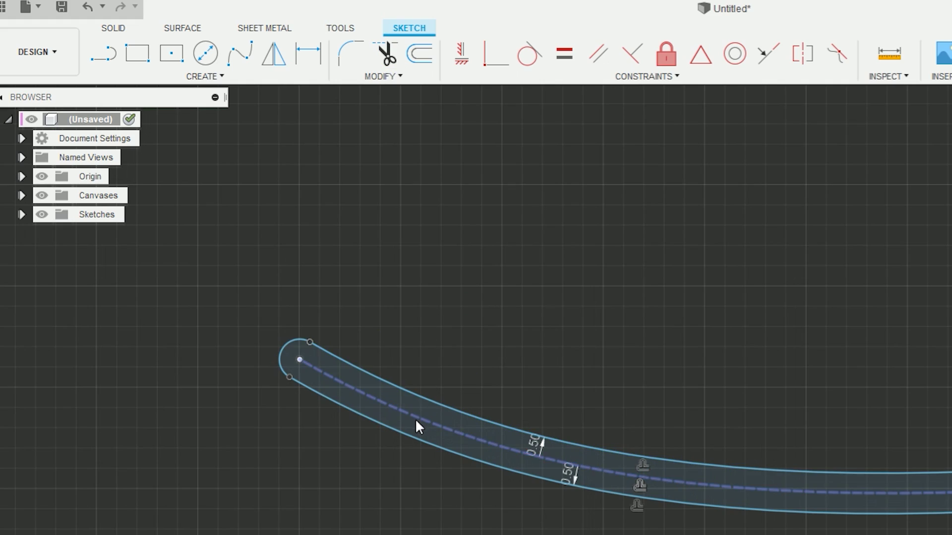
- Select the closed wing profile and finish the sketch
left_click(415, 422)
left_click(420, 407)
scroll(491, 371, "down", 2)
middle_click_drag(517, 398, 675, 439, "shift")
scroll(628, 420, "down", 5)
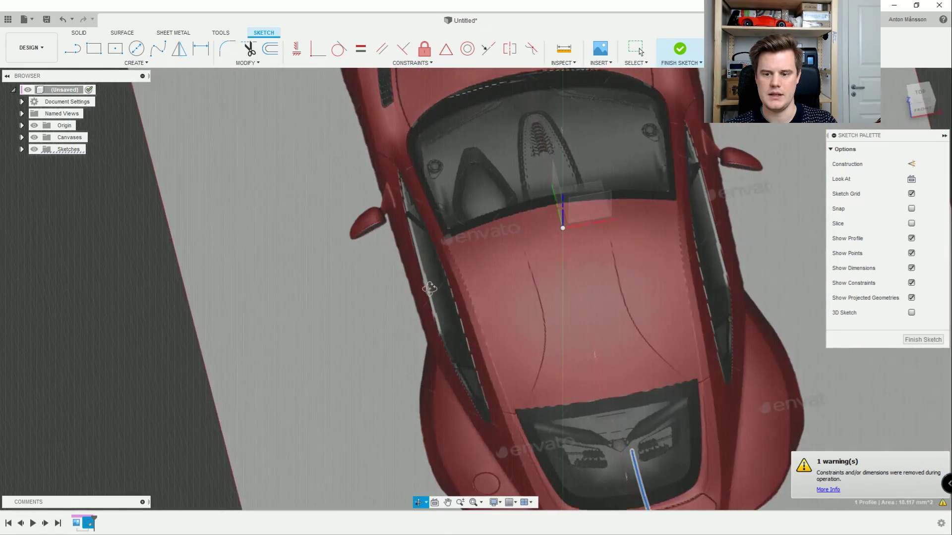
middle_click_drag(430, 289, 420, 288, "shift")
middle_click_drag(590, 347, 345, 153)
middle_click_drag(461, 292, 355, 261, "shift")
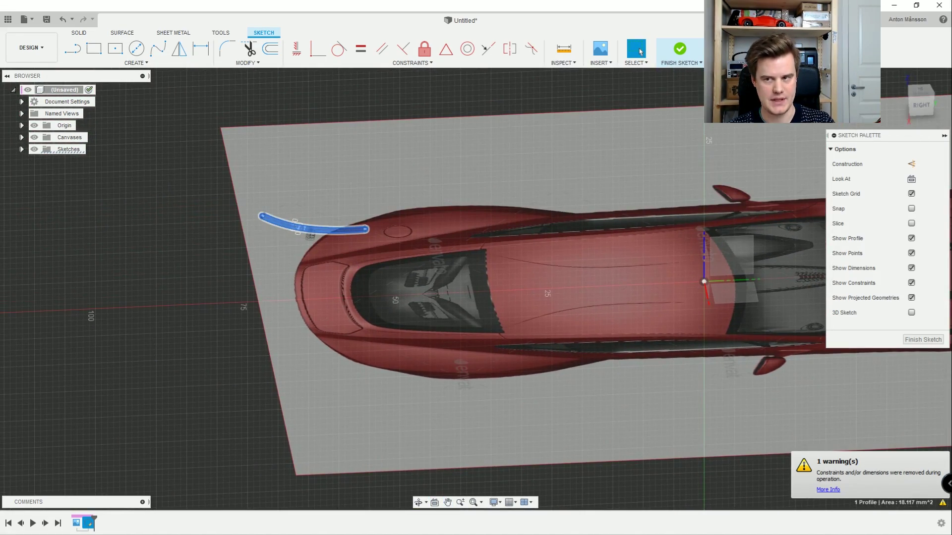
left_click(680, 49)
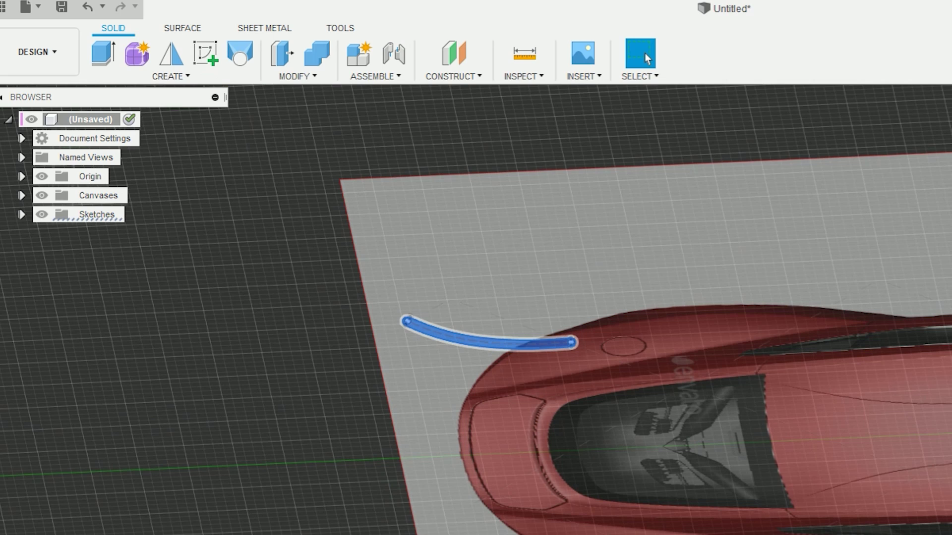
- Create a form and extrude the wing profile symmetrically as a new body, about 23.4 mm in distance
left_click(138, 54)
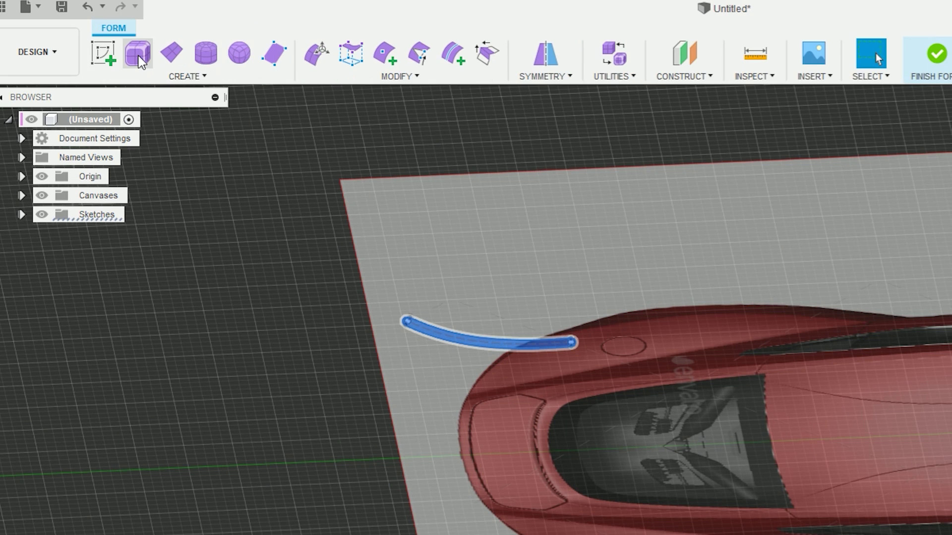
left_click(197, 78)
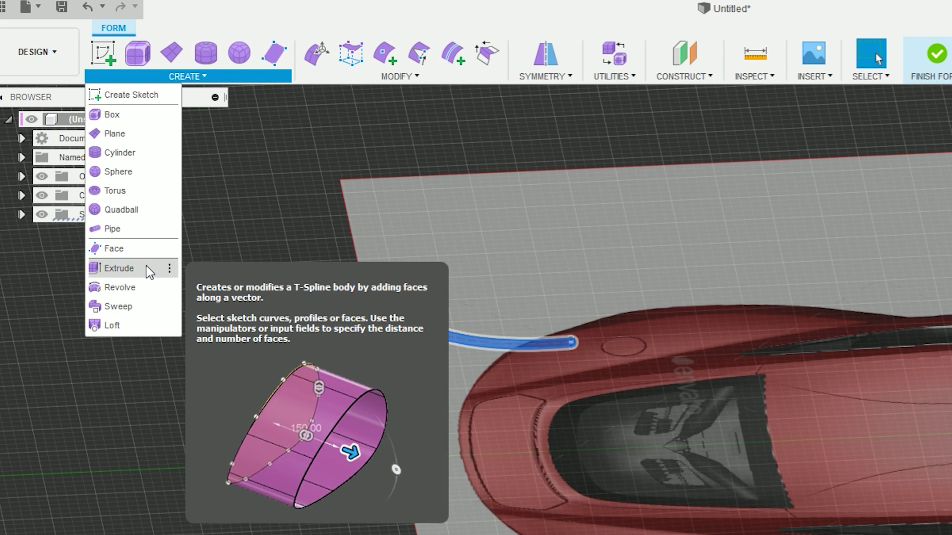
left_click(148, 271)
left_click(486, 341)
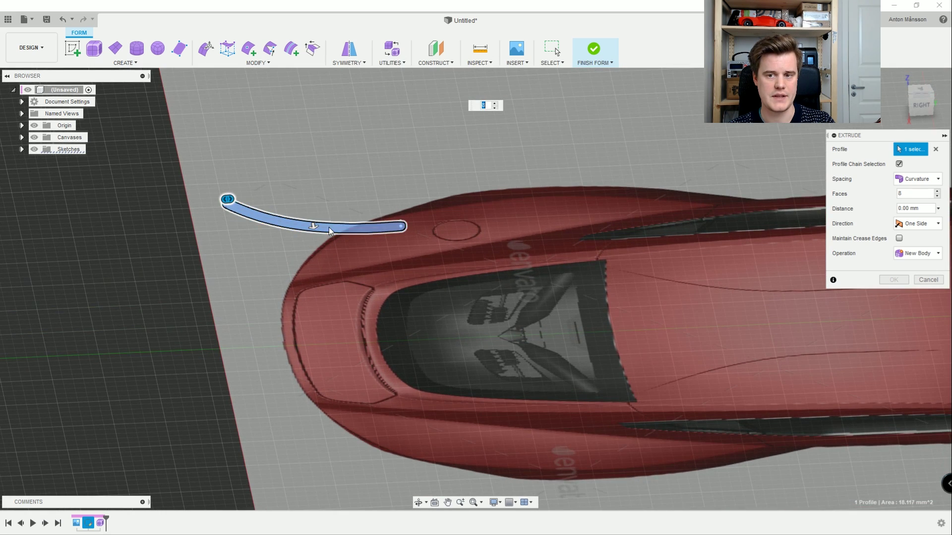
middle_click_drag(331, 232, 392, 211, "shift")
left_click_drag(323, 229, 516, 291)
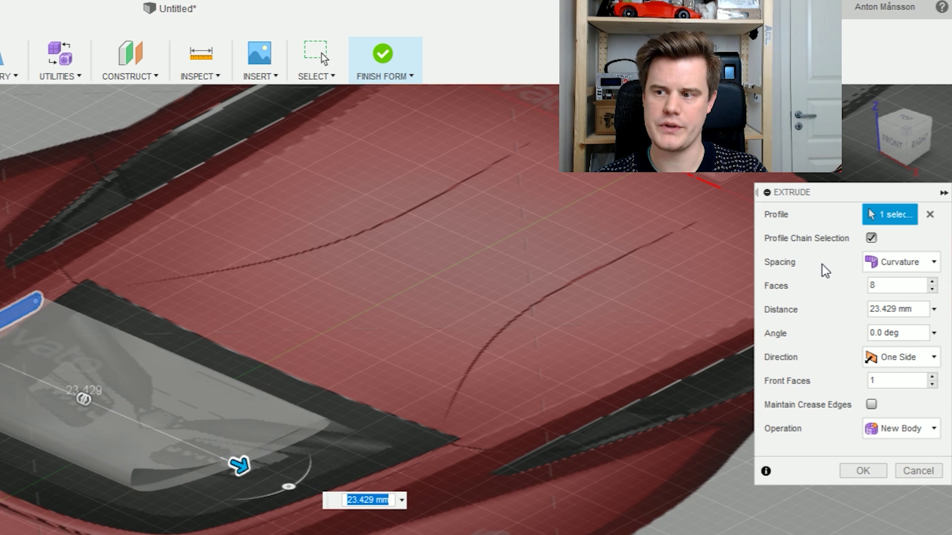
left_click(926, 359)
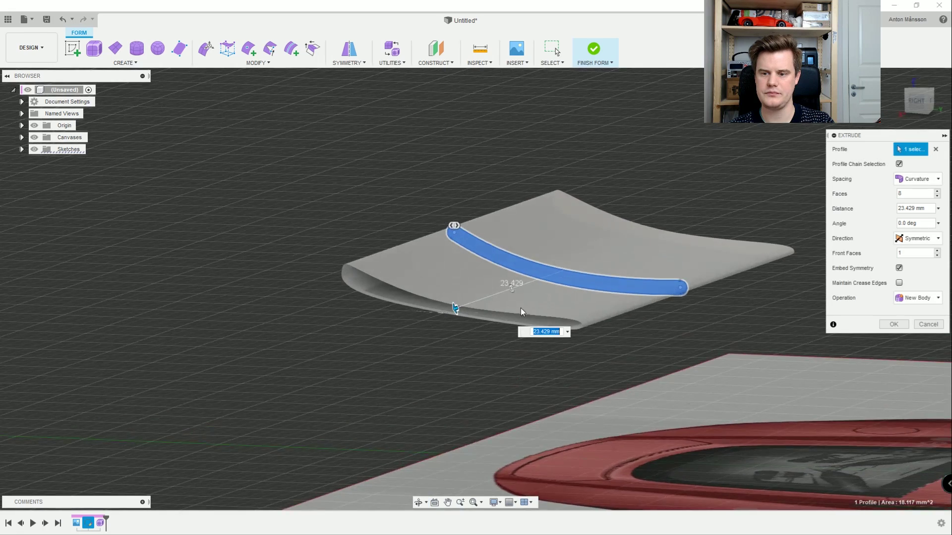
- Set the form extrusion to 16 faces and create the body
scroll(521, 308, "up", 2)
scroll(598, 296, "up", 1)
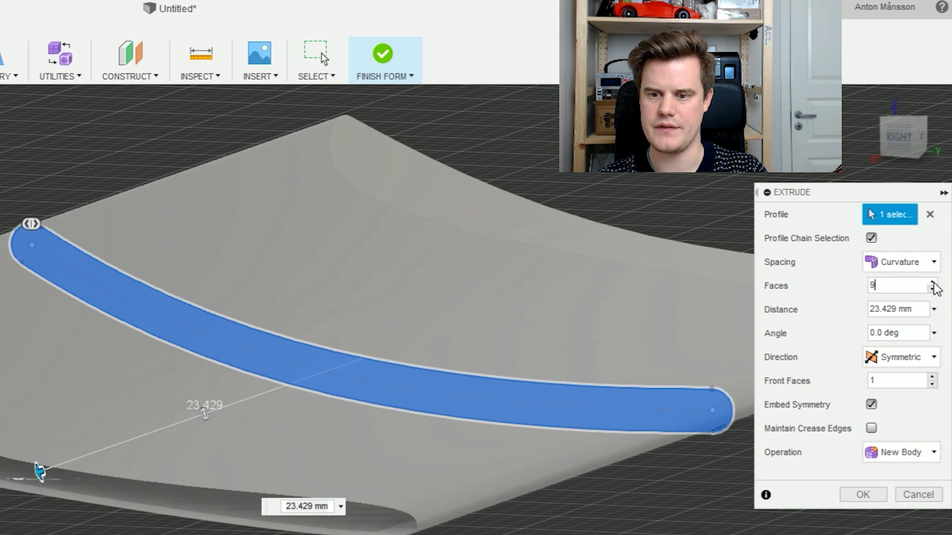
left_click(933, 282)
left_click(933, 282)
left_click(933, 283)
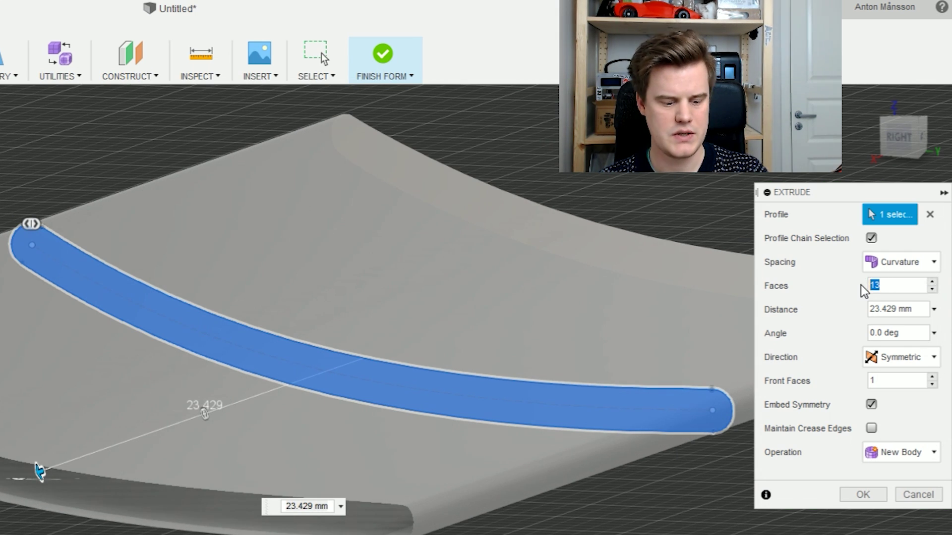
type("6")
key("Tab")
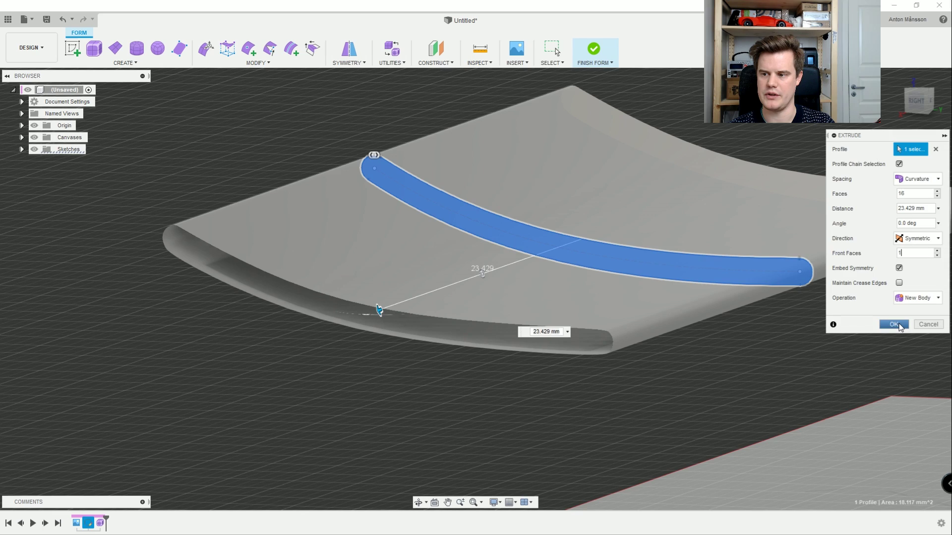
left_click(910, 493)
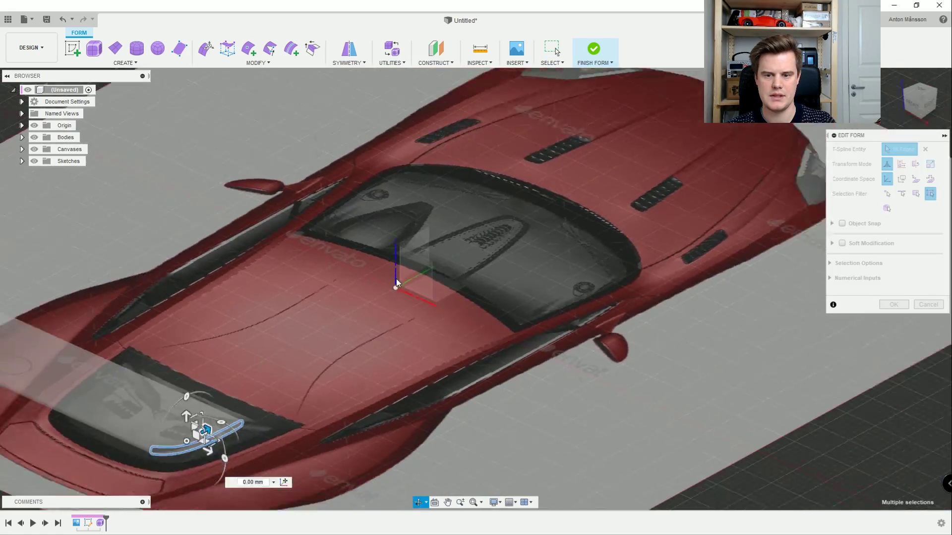
- Change the visual style to a shaded display with edges to bring out the form's symmetry line
scroll(397, 282, "down", 3)
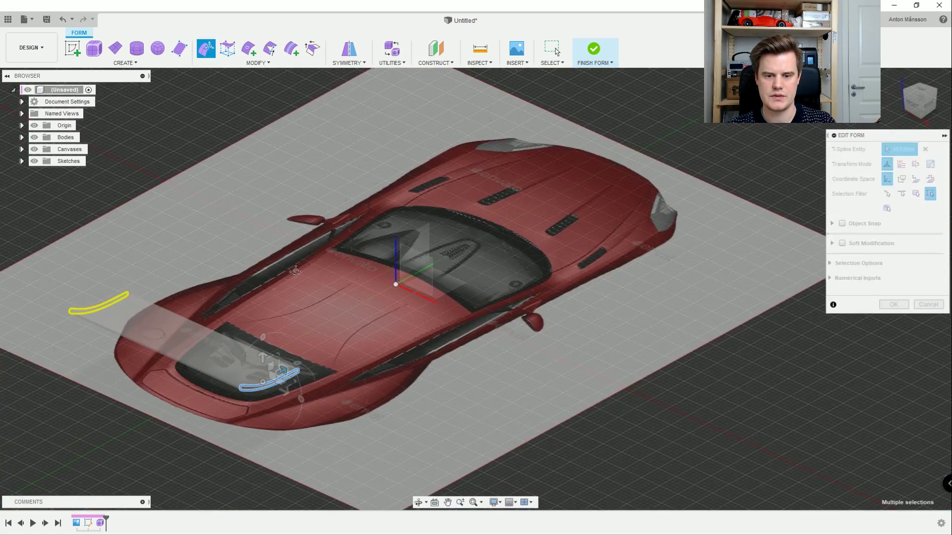
scroll(452, 221, "up", 2)
middle_click_drag(261, 297, 295, 283)
scroll(320, 282, "up", 3)
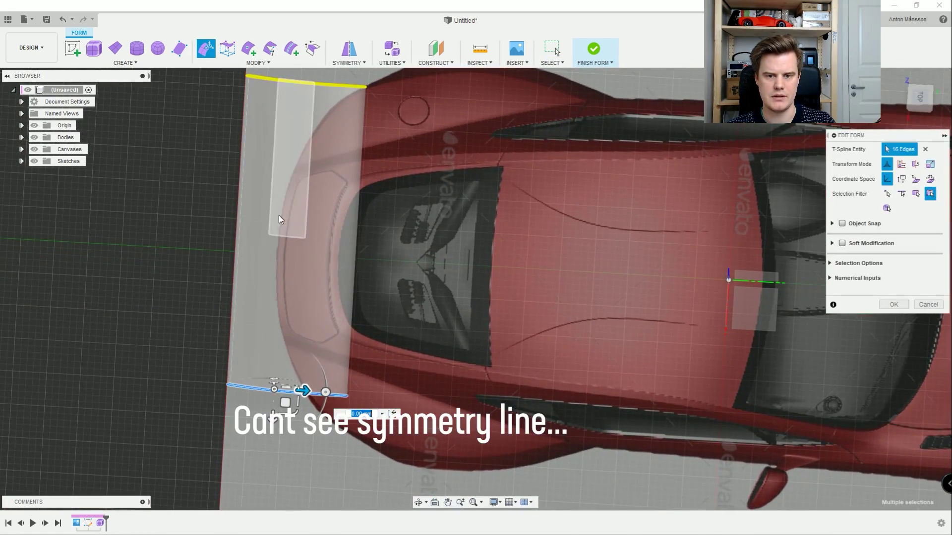
left_click(478, 503)
left_click(502, 504)
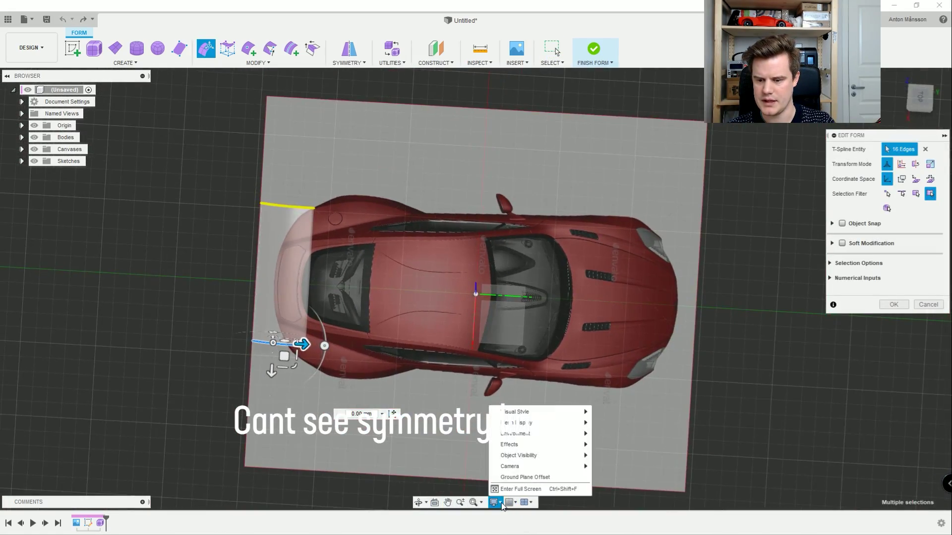
mouse_move(534, 414)
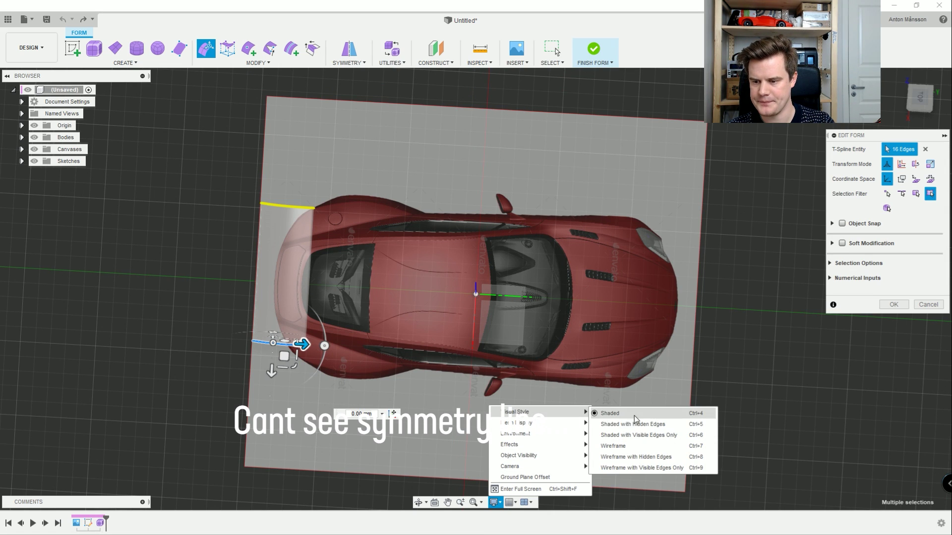
left_click(677, 427)
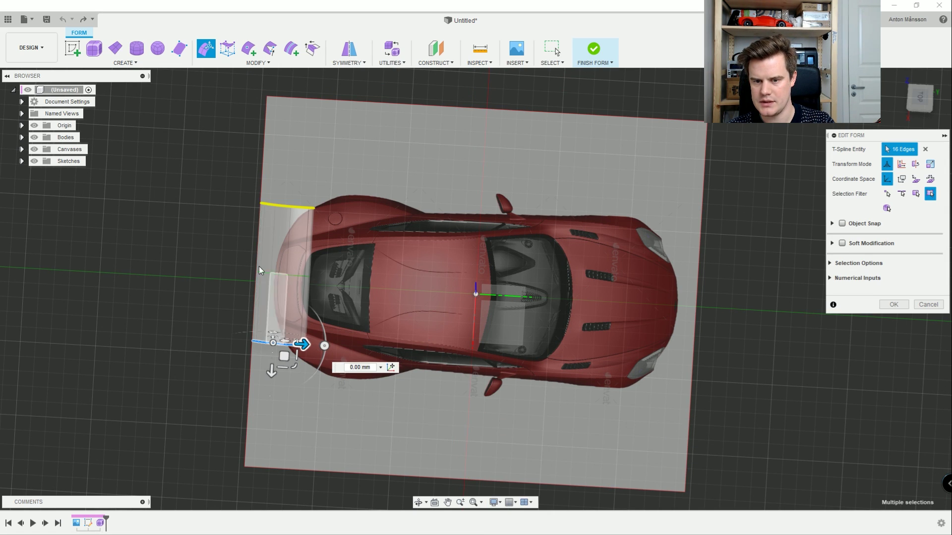
middle_click_drag(259, 266, 296, 319, "shift")
scroll(296, 318, "up", 3)
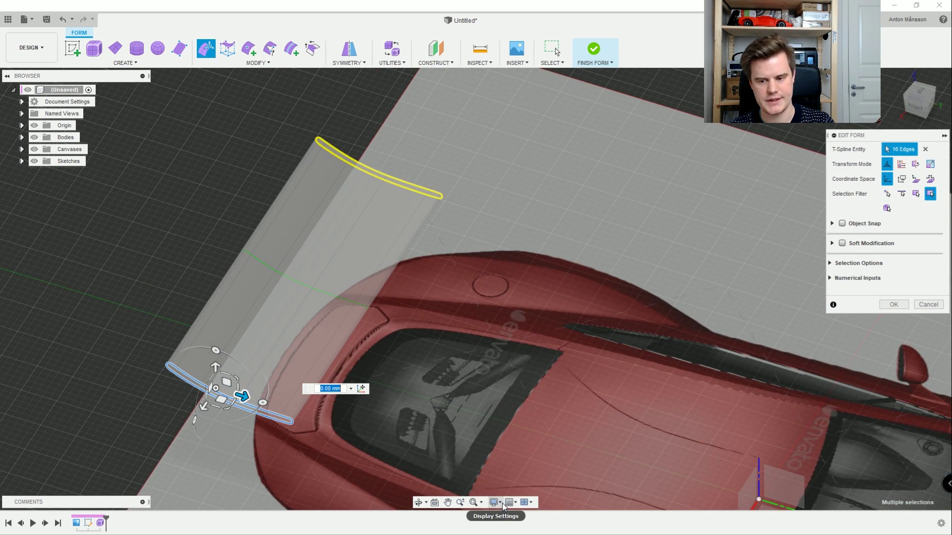
left_click(502, 504)
middle_click_drag(325, 284, 389, 293)
middle_click_drag(390, 293, 575, 331, "shift")
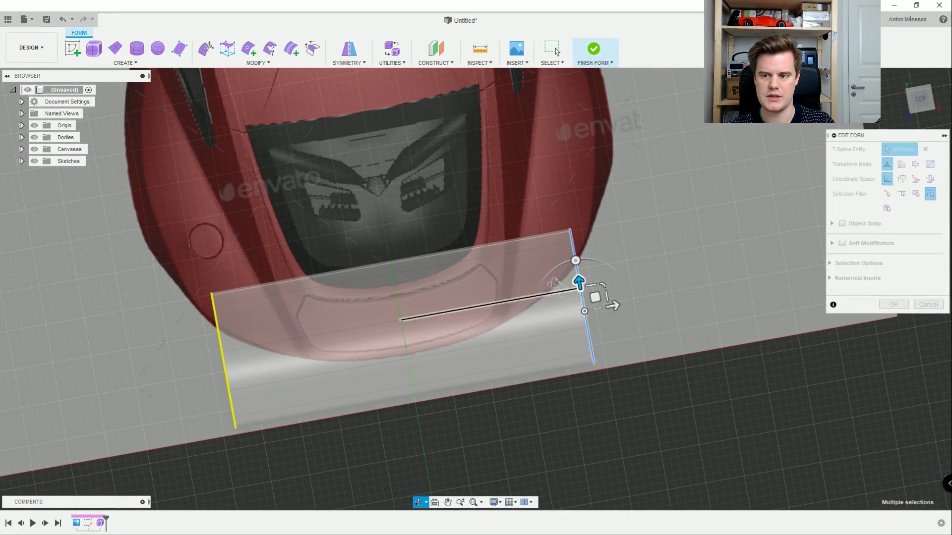
middle_click_drag(613, 299, 415, 293, "shift")
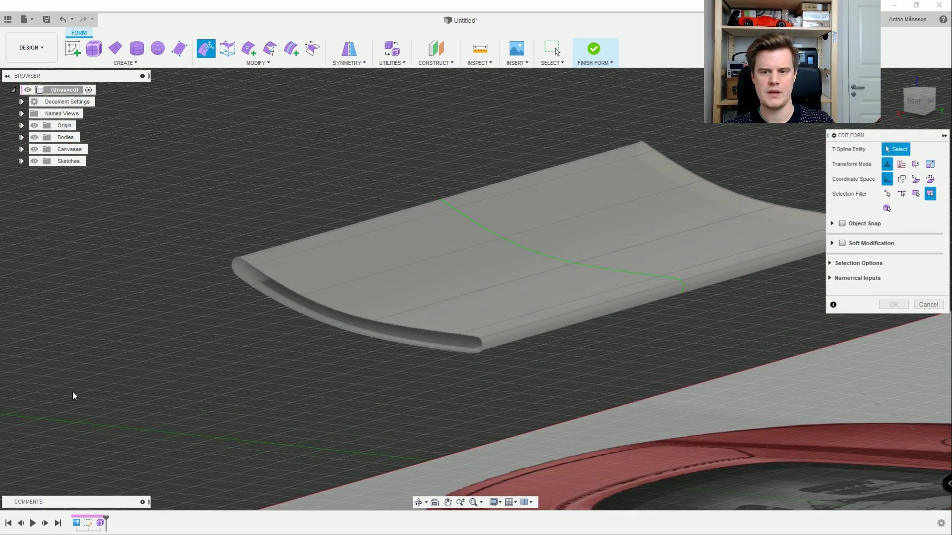
left_click(338, 311)
double_click(338, 310)
middle_click_drag(338, 310, 317, 344, "shift")
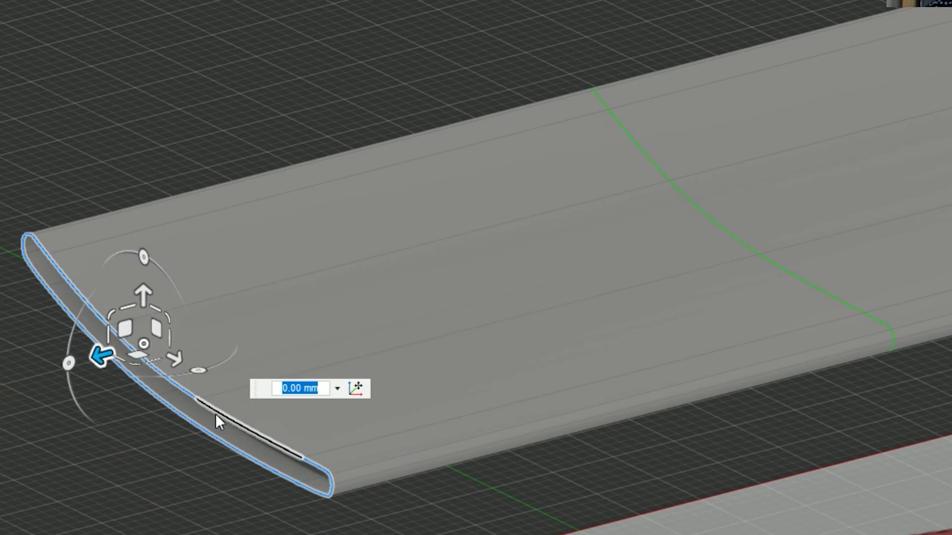
key("Escape")
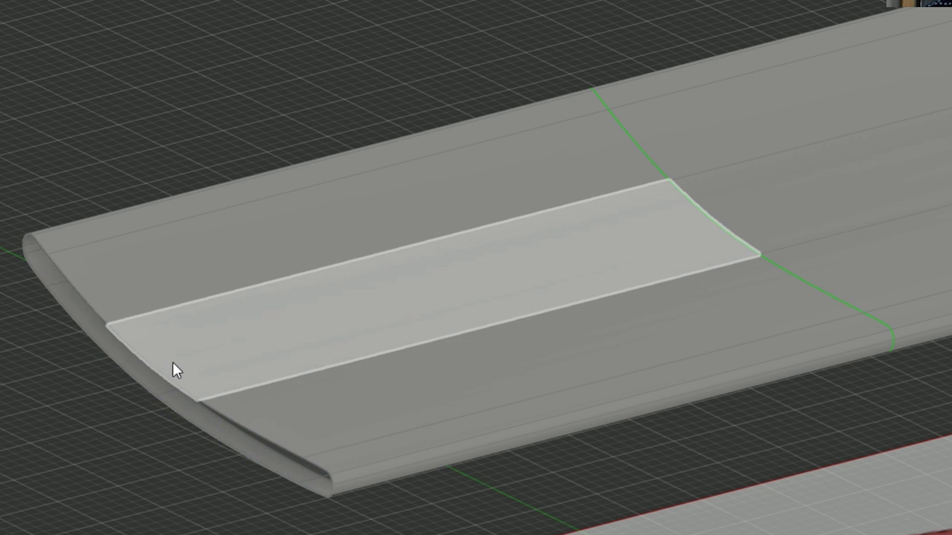
- Select the edge loop around one open end of the wing and move it inward toward the symmetry line
double_click(159, 373)
scroll(236, 306, "down", 3)
middle_click_drag(235, 306, 183, 304, "shift")
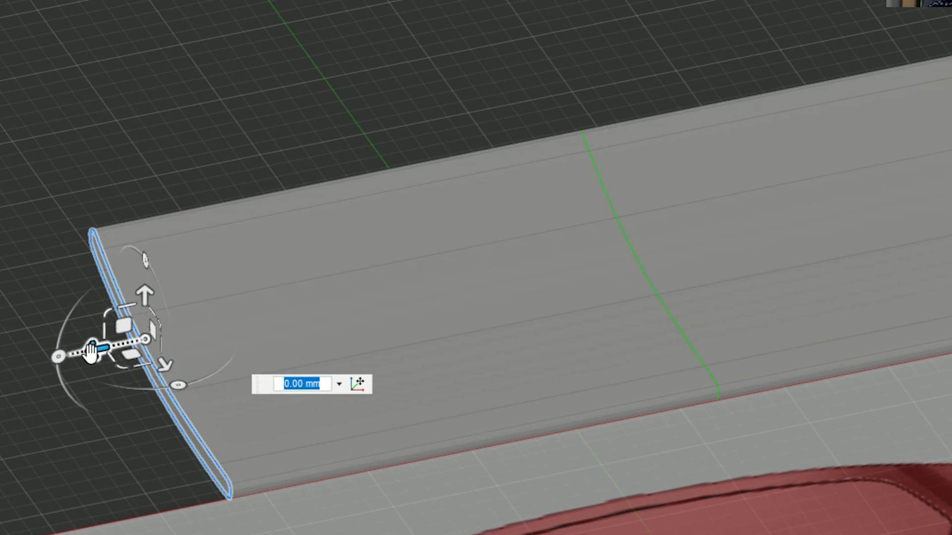
left_click_drag(91, 353, 386, 289)
scroll(386, 290, "down", 3)
middle_click_drag(480, 277, 445, 297, "shift")
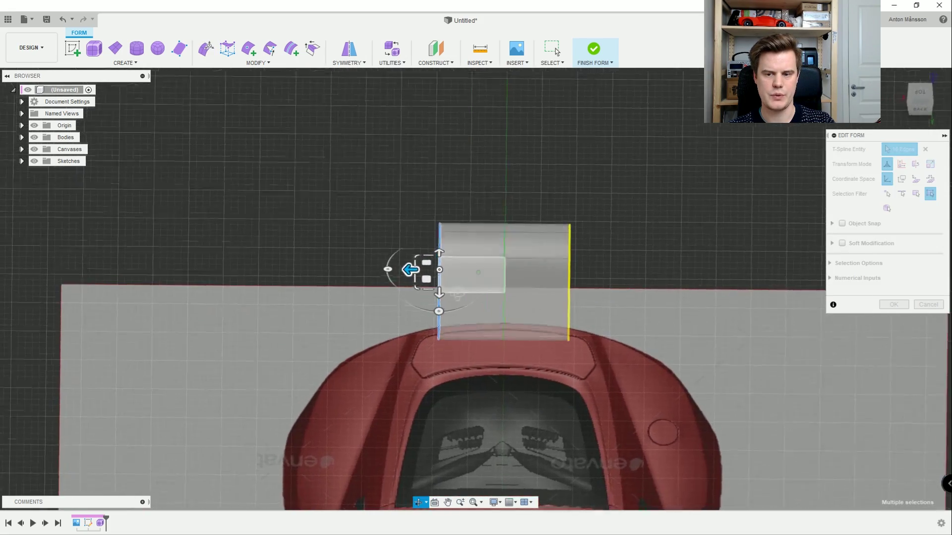
- Move the selected end loop slightly outward, away from the symmetry line
left_click_drag(410, 267, 373, 266)
middle_click_drag(378, 276, 425, 255, "shift")
scroll(451, 242, "down", 3)
scroll(444, 243, "up", 2)
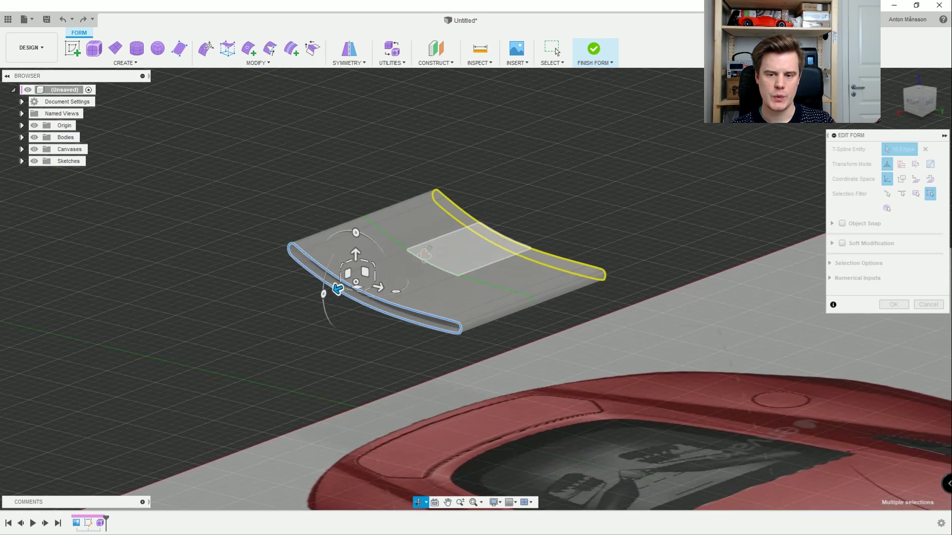
- Extrude the selected end loop outward about 16.4 mm as a new row of faces, and check the wing's reference photo in the browser
left_click_drag(332, 292, 209, 337, "alt")
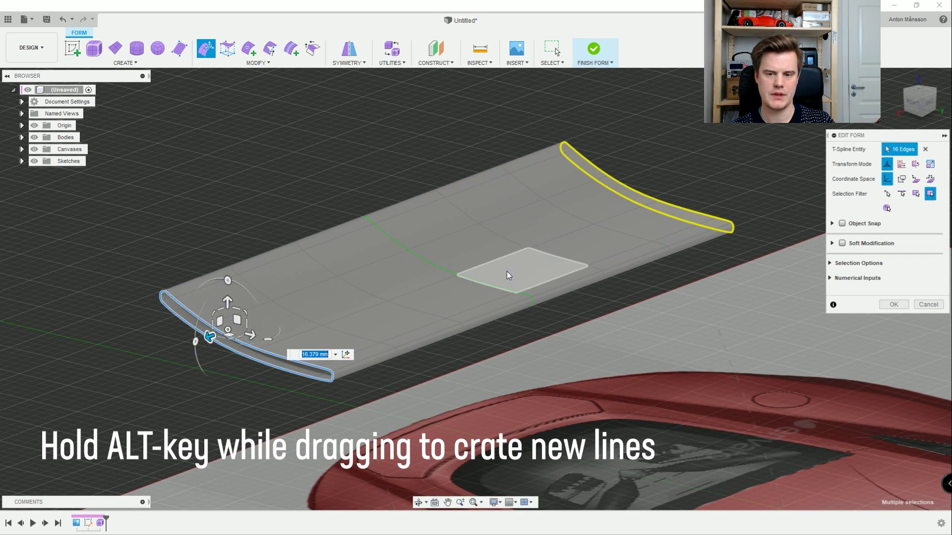
mouse_move(510, 275)
middle_mouse_down("shift")
mouse_move(536, 253)
mouse_move(515, 279)
middle_mouse_up("shift")
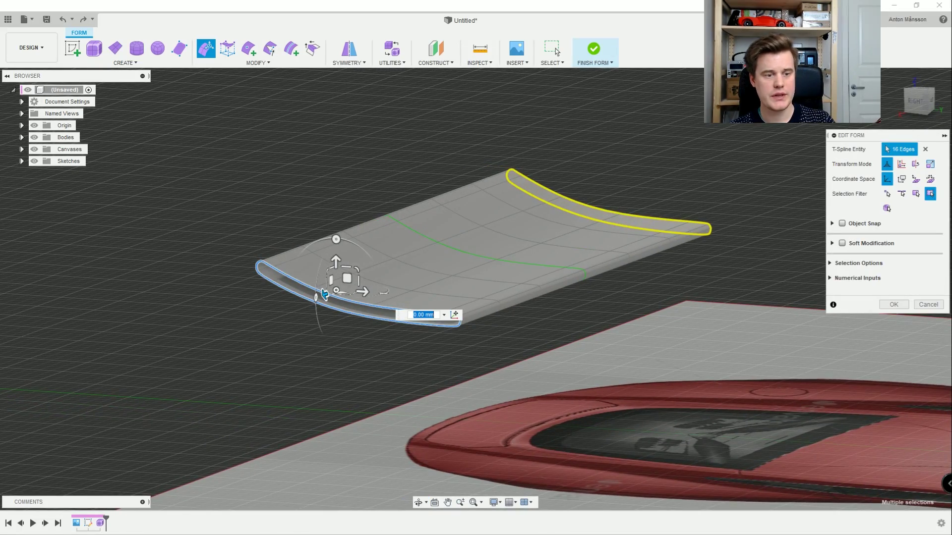
key("alt+Tab")
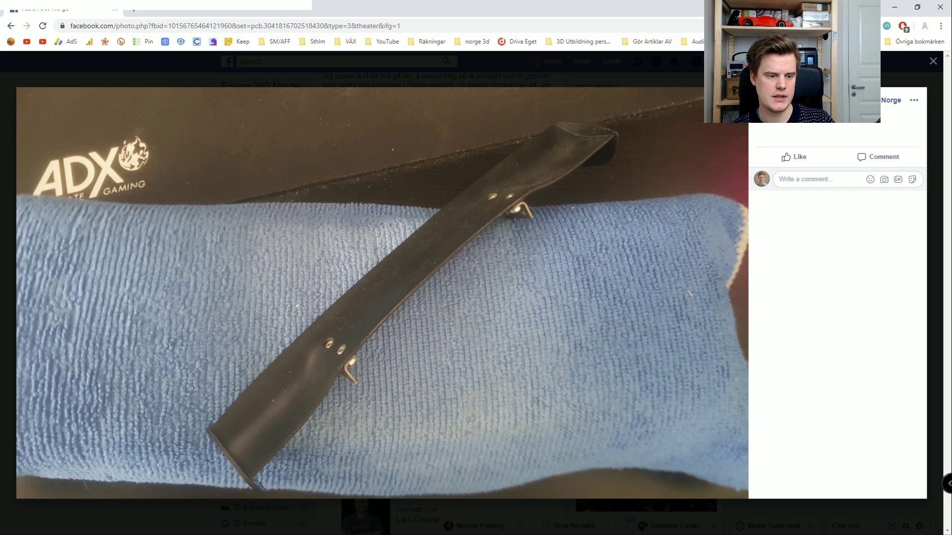
key("alt+Tab")
scroll(534, 272, "up", 2)
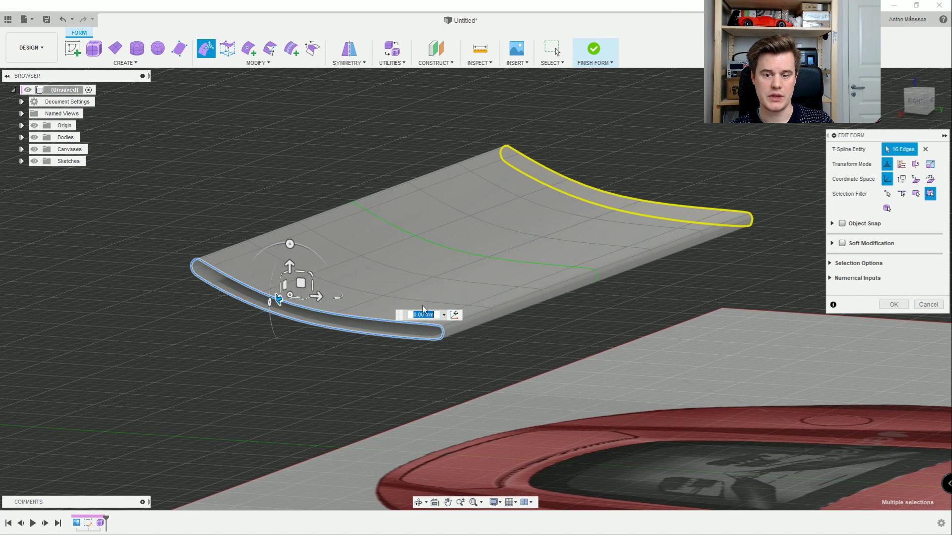
middle_click_drag(465, 242, 445, 249)
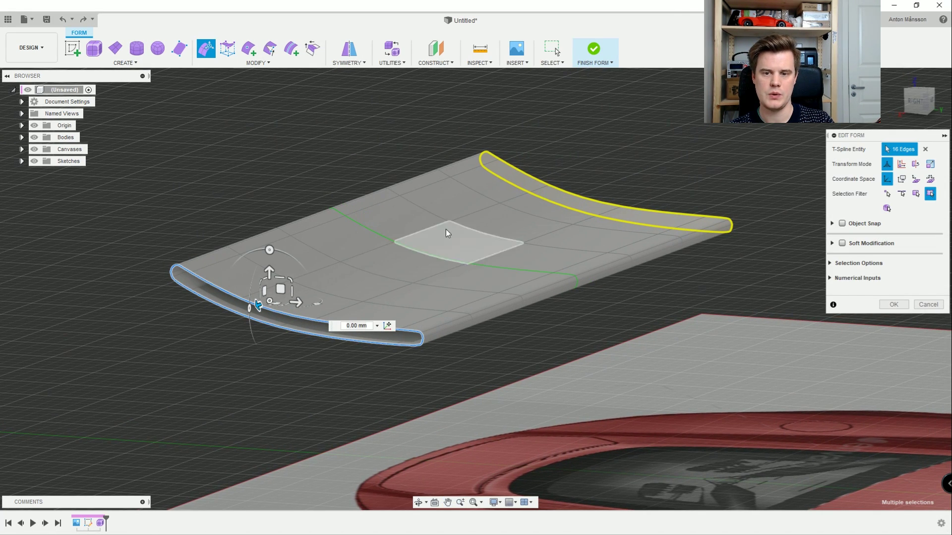
- Set the T-spline wing's display mode to Box Display
left_click(391, 63)
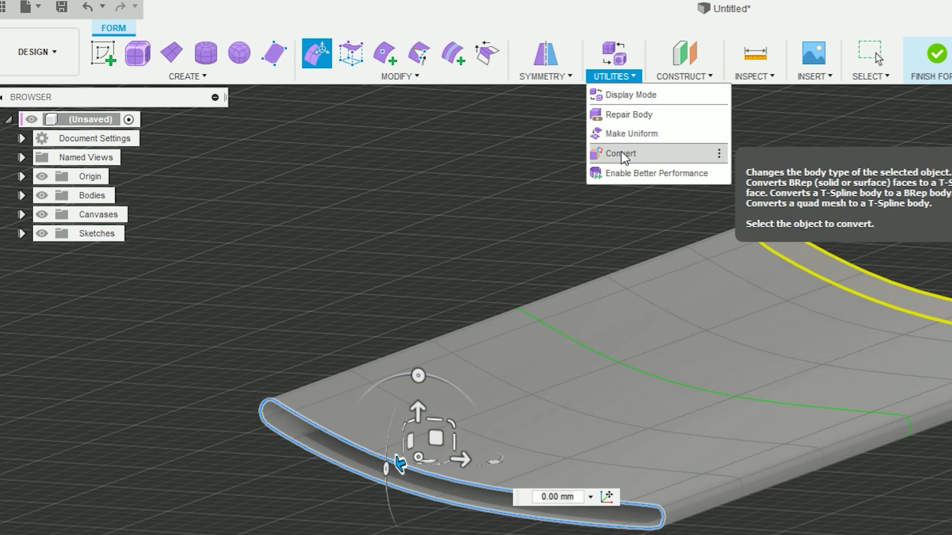
left_click(608, 94)
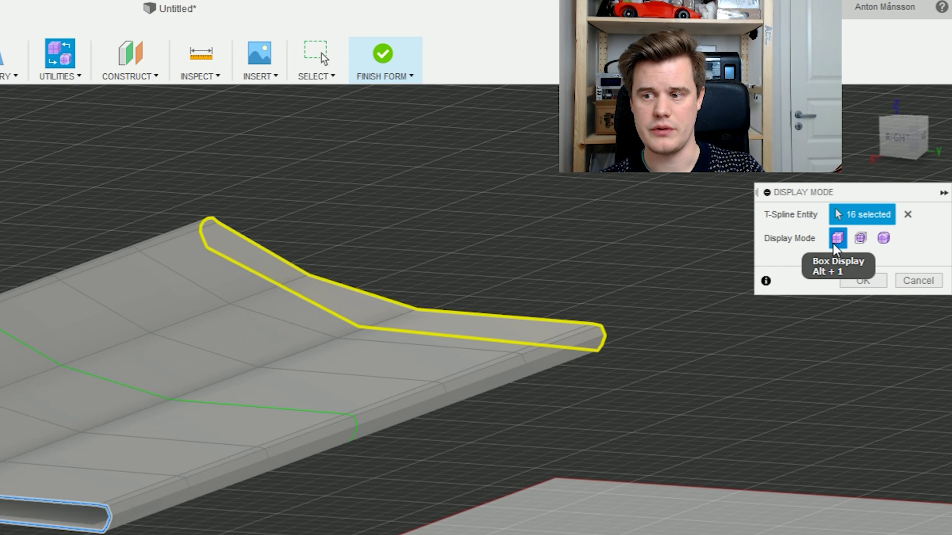
left_click(274, 441)
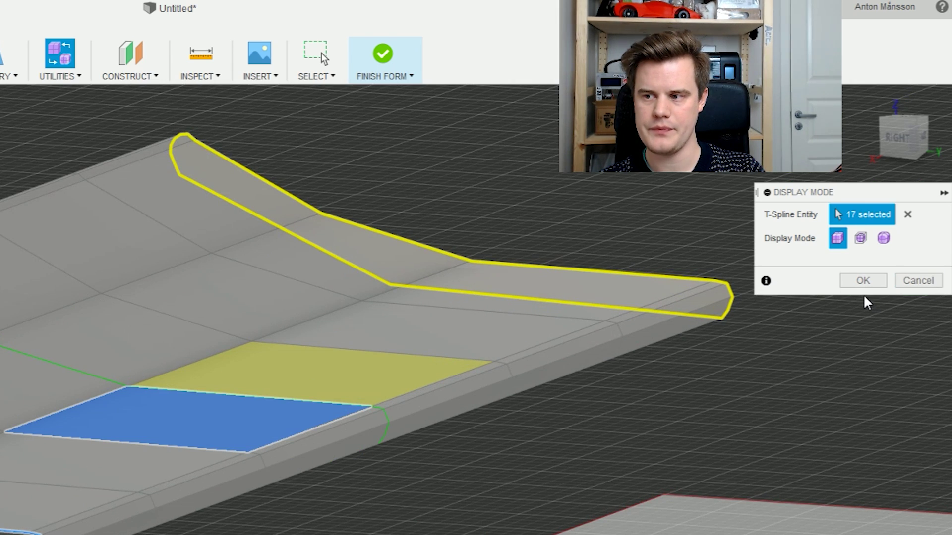
left_click(863, 280)
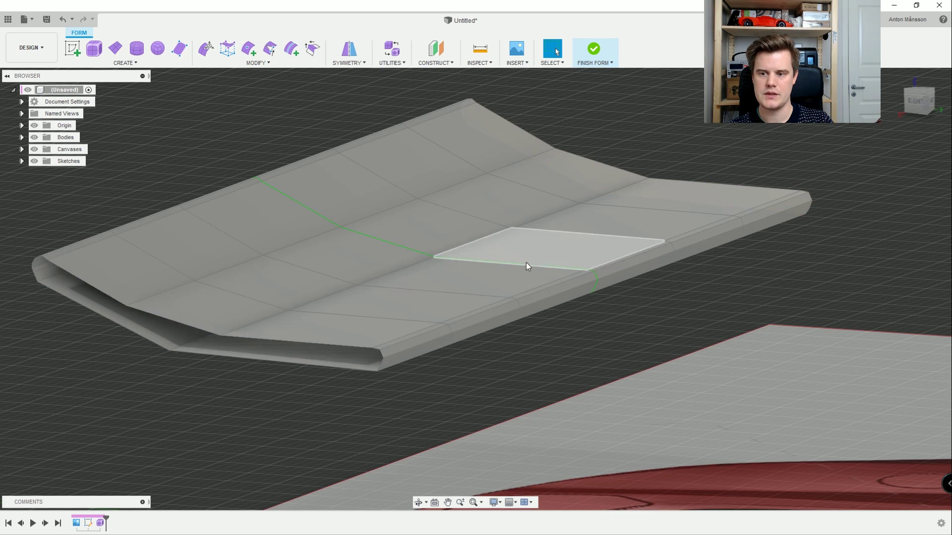
- Select the centre faces wrapping around the wing's car-side edge beside the symmetry line and raise them about 0.98 mm using Edit Form
scroll(525, 263, "up", 2)
left_click(520, 299)
scroll(531, 303, "up", 2)
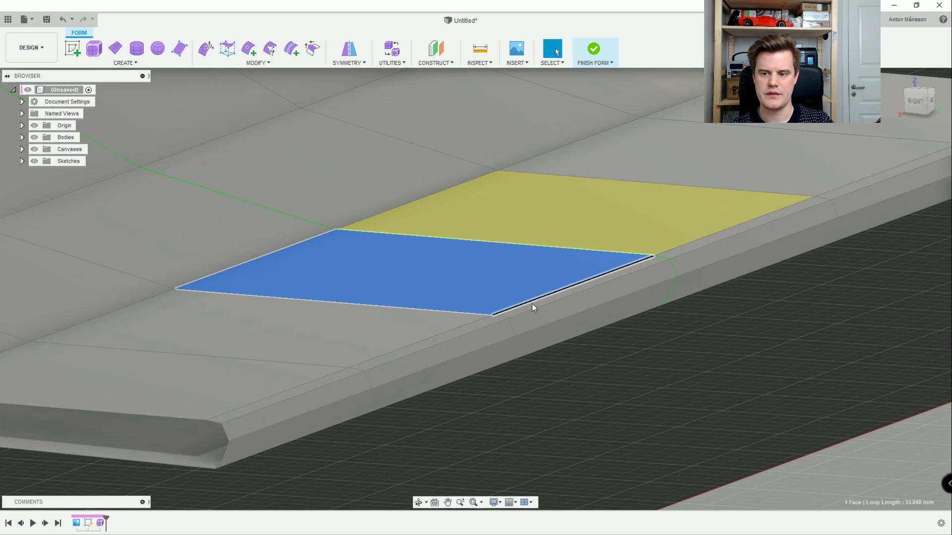
left_click(532, 307, "ctrl")
left_click(535, 321, "ctrl")
left_click(539, 339, "ctrl")
left_click(537, 337, "ctrl")
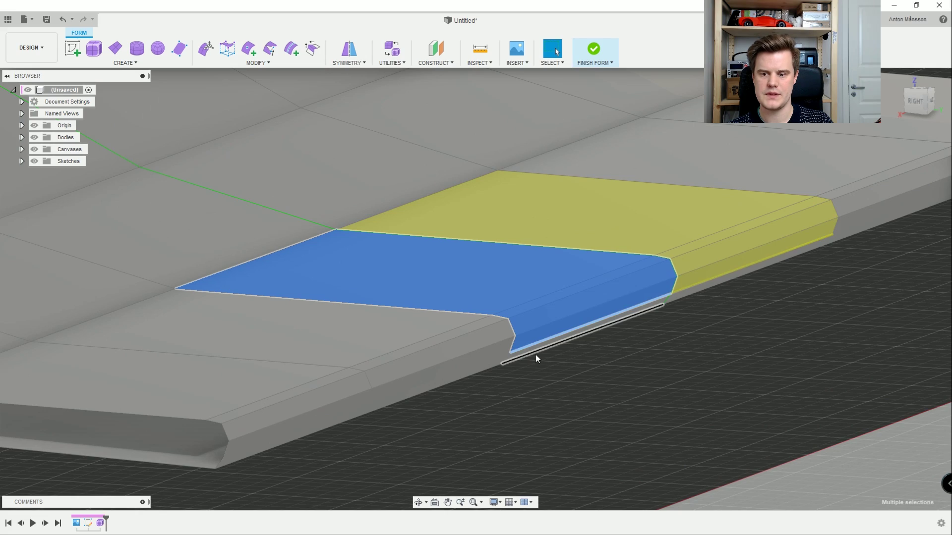
left_click(530, 350, "ctrl")
middle_click_drag(527, 346, 693, 341, "shift")
right_click(693, 341)
left_click(725, 327)
scroll(541, 246, "up", 3)
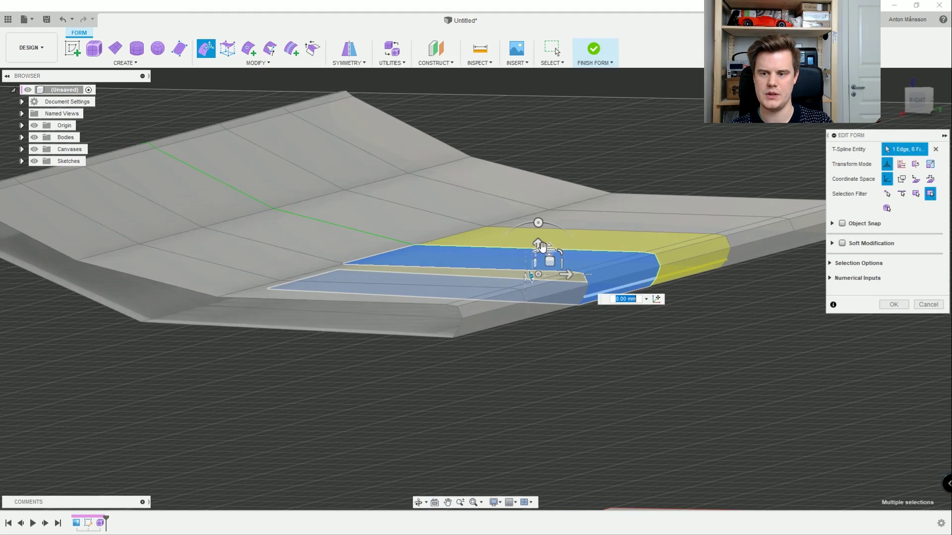
left_click_drag(539, 239, 538, 214)
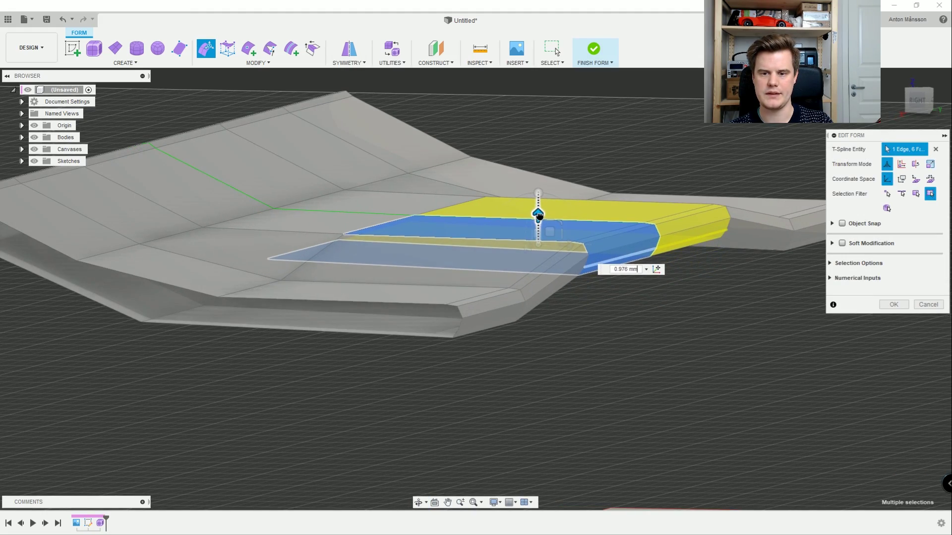
- Add the adjoining middle face beside the symmetry line to the selection and raise the group about 0.73 mm more
middle_click_drag(537, 217, 445, 225, "shift")
left_click_drag(566, 214, 565, 211)
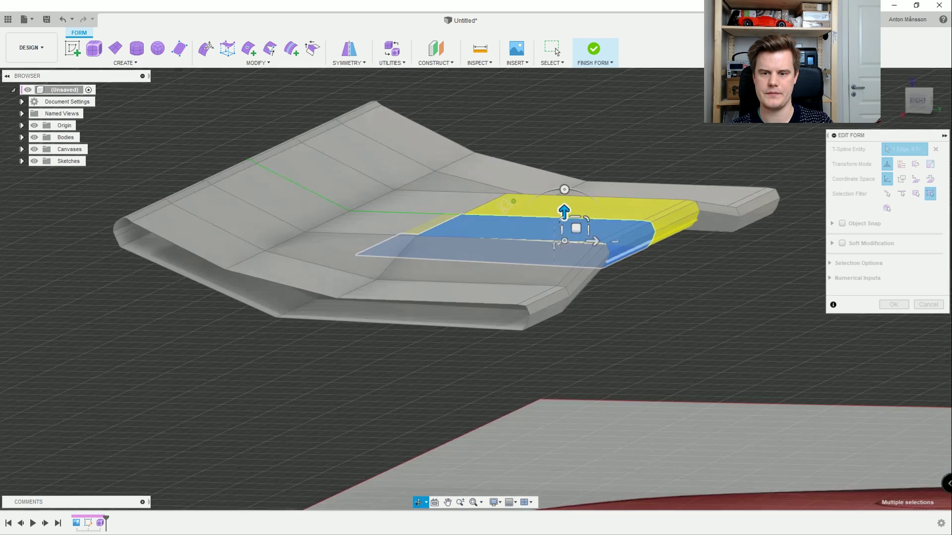
left_click(362, 222, "shift")
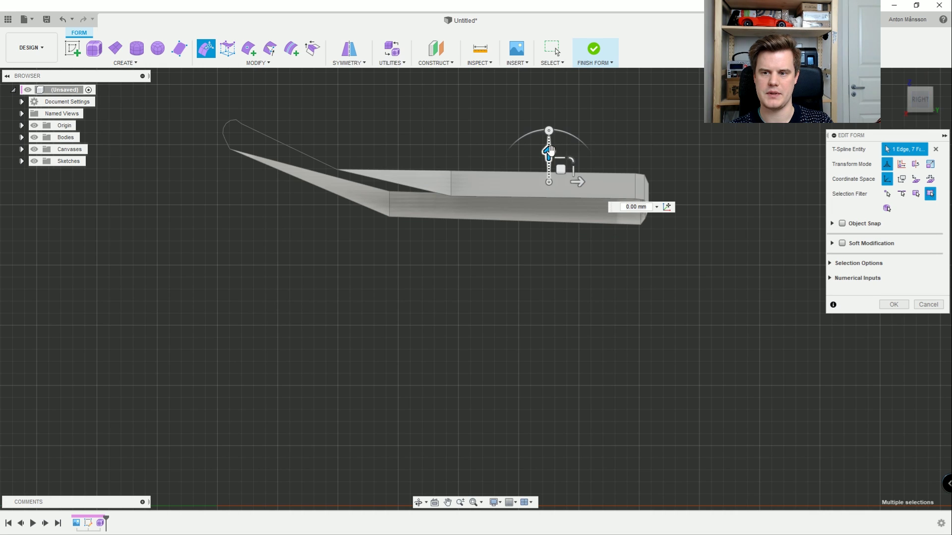
left_click_drag(548, 151, 549, 137)
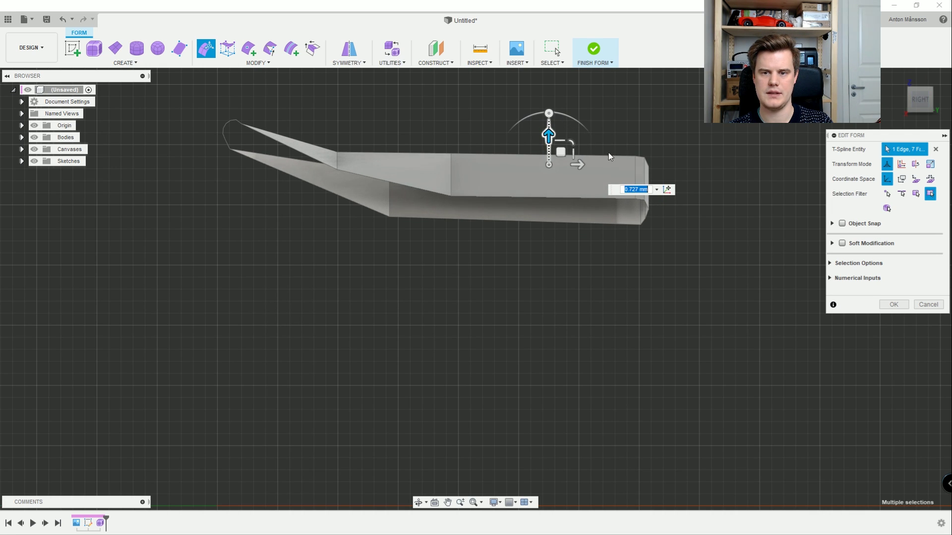
- Lower the single underside edge beside the symmetry line slightly and fine-tune its height from the back view
middle_click_drag(332, 196, 303, 236, "shift")
scroll(310, 225, "up", 2)
left_click(310, 225)
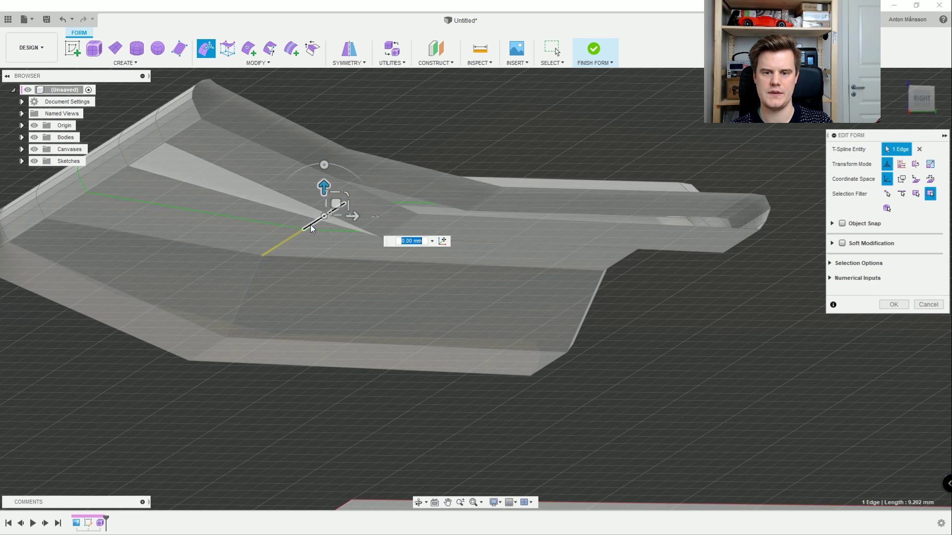
left_click_drag(323, 187, 323, 198)
mouse_move(339, 197)
middle_mouse_down()
mouse_move(393, 213)
mouse_move(399, 204)
mouse_move(331, 204)
middle_mouse_up()
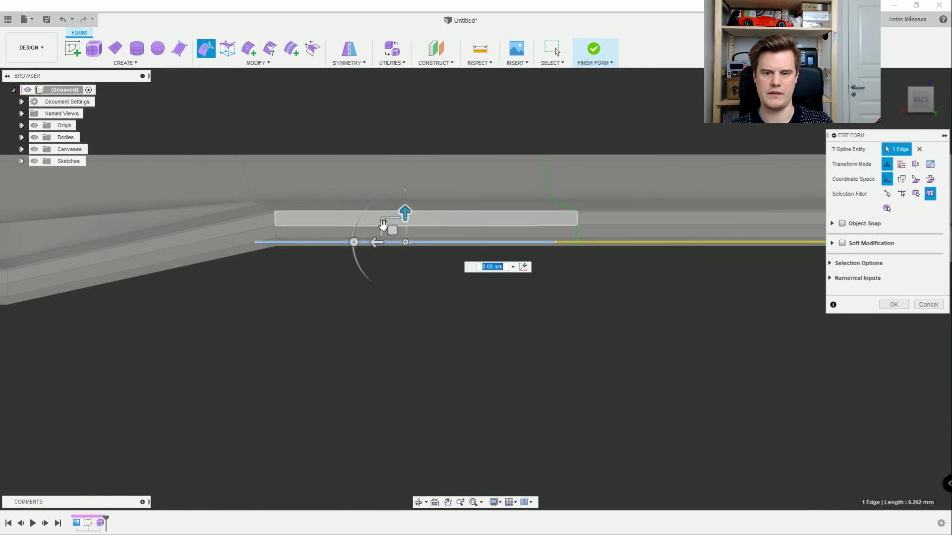
middle_click_drag(408, 210, 403, 209, "shift")
left_click_drag(403, 208, 404, 206)
scroll(403, 209, "down", 3)
scroll(392, 208, "down", 3)
middle_click_drag(361, 205, 402, 256, "shift")
left_click(372, 272)
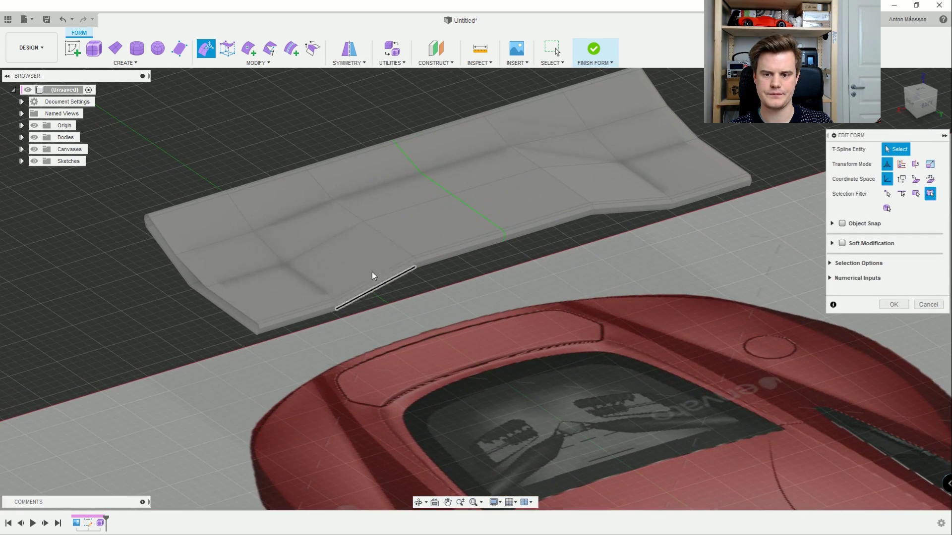
- Extend the wing's open end from the top view with a new row of faces, angled outward and toward the car's cabin
double_click(226, 298)
middle_click_drag(290, 238, 238, 300, "shift")
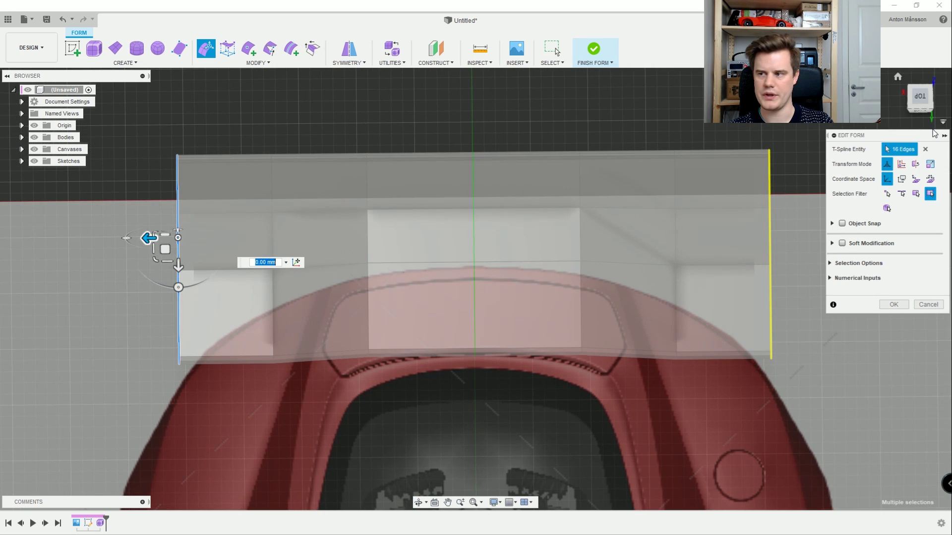
left_click(925, 101)
middle_click_drag(293, 240, 335, 323)
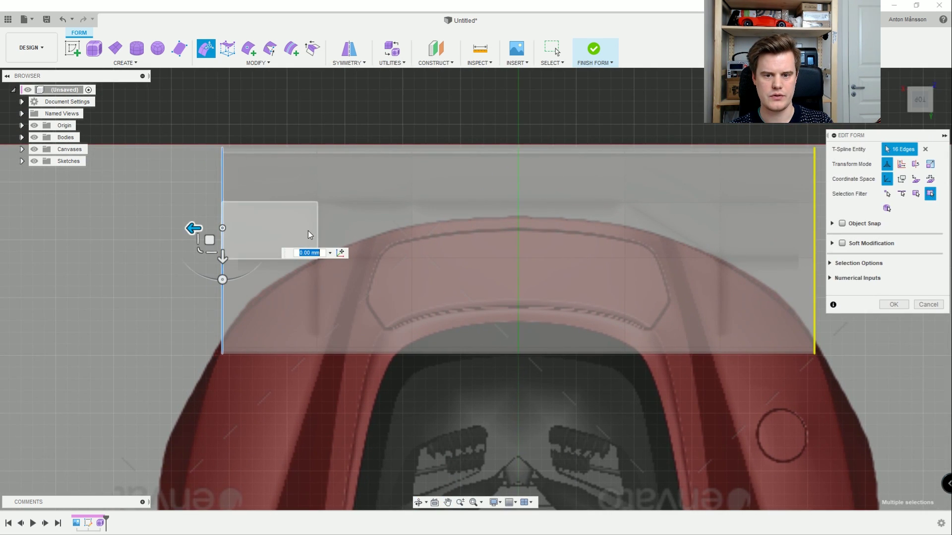
left_click_drag(210, 253, 71, 279)
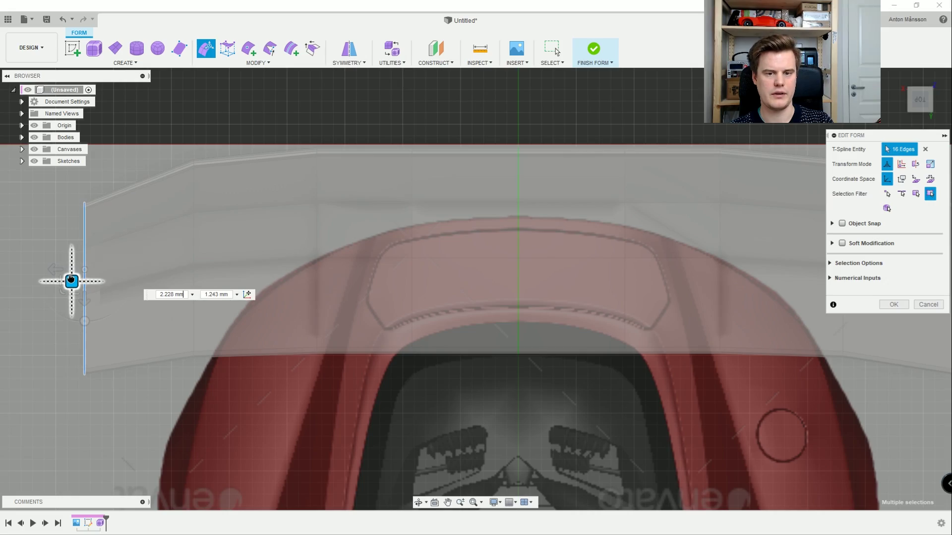
middle_click_drag(332, 293, 377, 308, "shift")
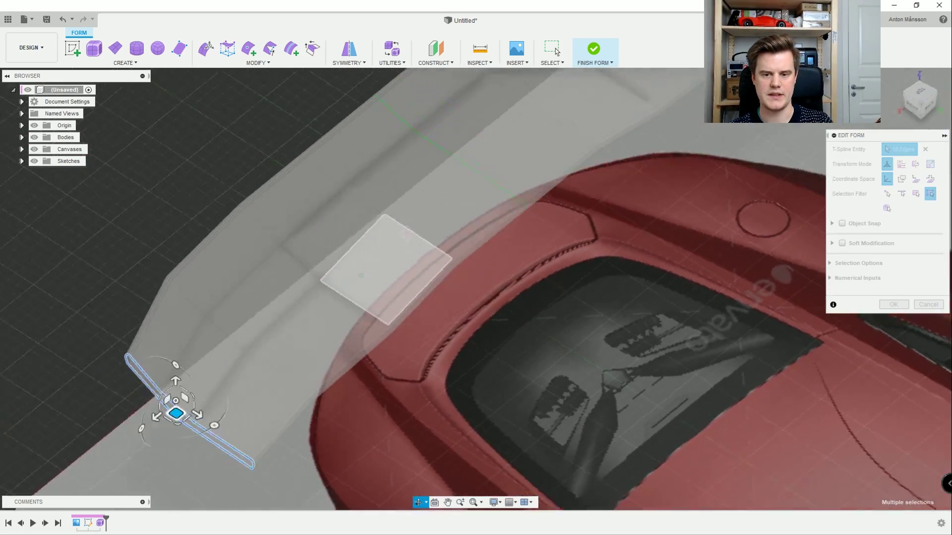
middle_click_drag(405, 234, 359, 257, "shift")
scroll(360, 258, "up", 2)
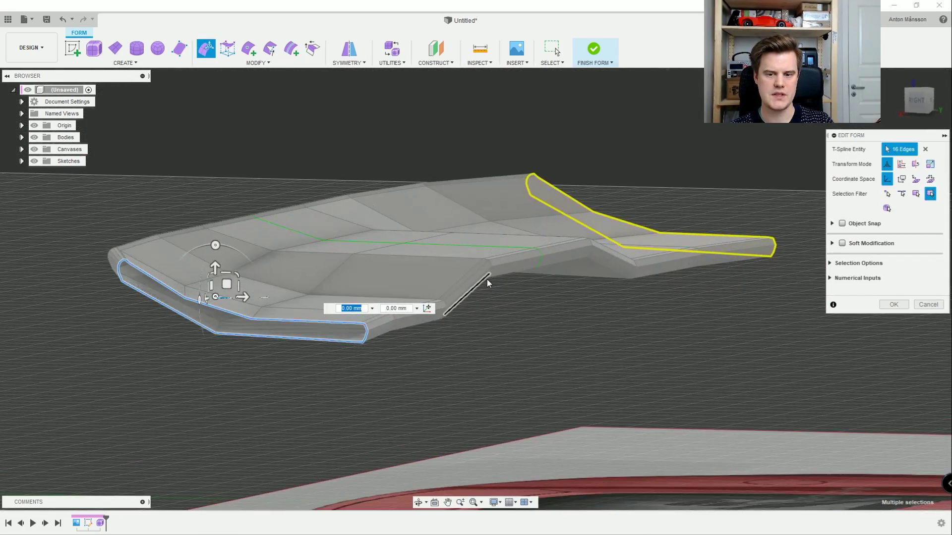
middle_click_drag(489, 284, 501, 268, "shift")
middle_click_drag(367, 268, 337, 291, "shift")
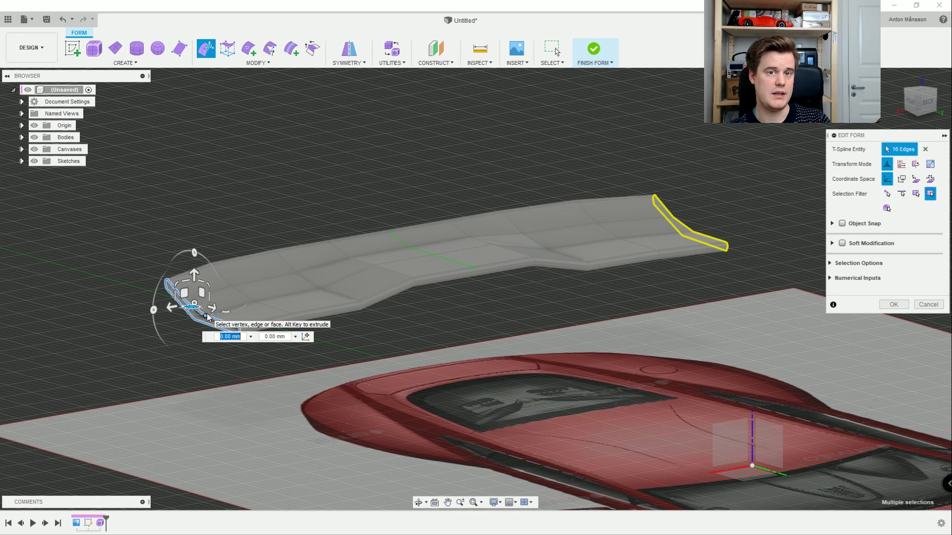
left_click(383, 196)
- Select the edge loop nearest the symmetry line and shift it about 0.16 mm toward the car's cabin
middle_click_drag(383, 197, 376, 241, "shift")
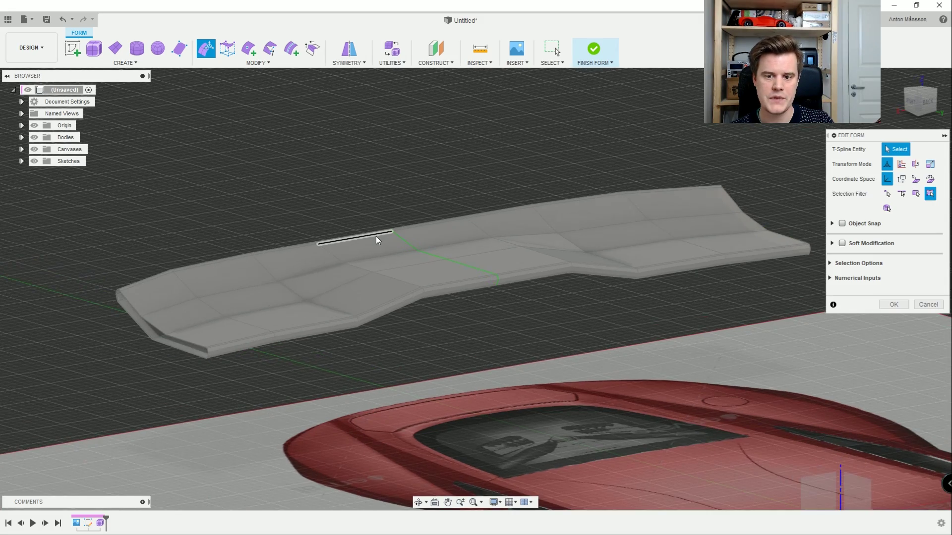
scroll(370, 234, "up", 2)
scroll(352, 216, "up", 1)
scroll(343, 228, "down", 1)
mouse_move(320, 253)
middle_mouse_down("shift")
mouse_move(357, 250)
mouse_move(335, 260)
middle_mouse_up("shift")
double_click(335, 262)
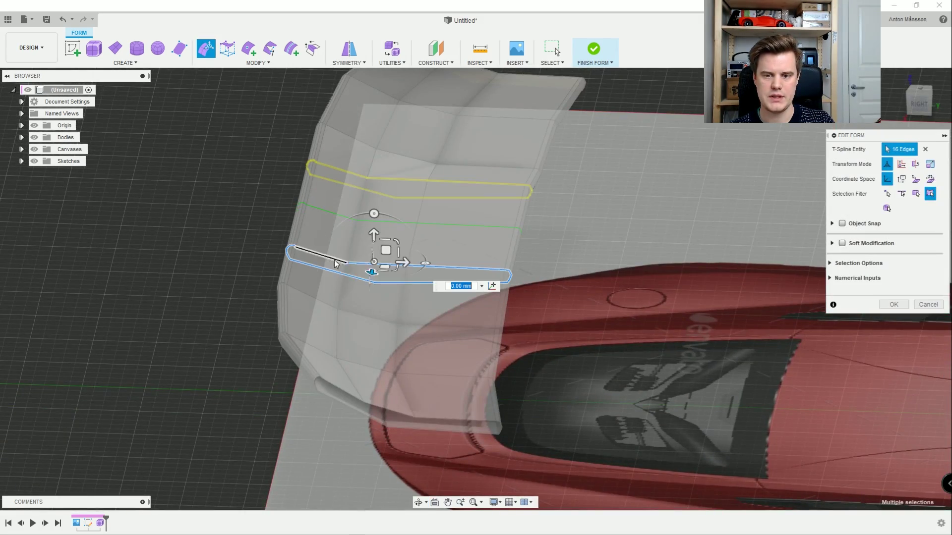
left_click_drag(405, 263, 407, 263)
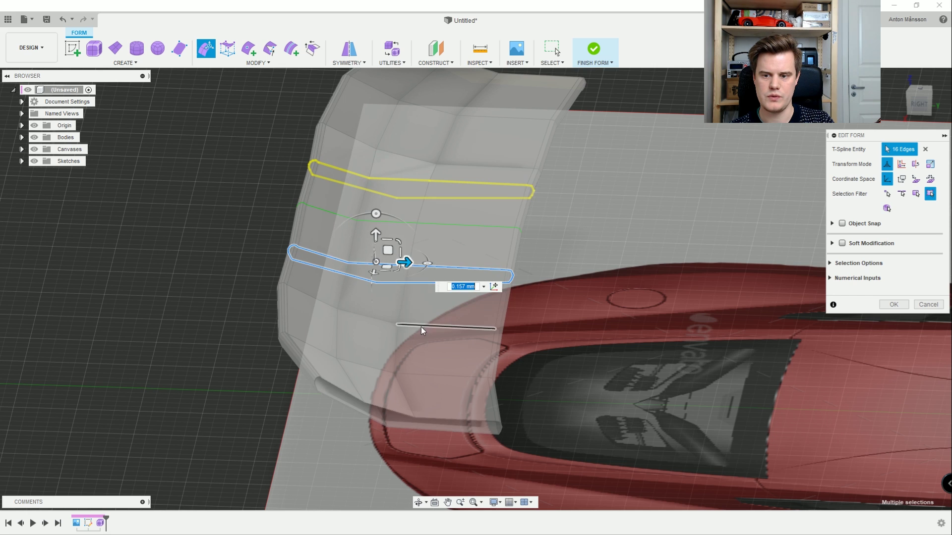
- Shift the second and third edge loops from the symmetry line slightly toward the car's cabin to even out the sweep
double_click(415, 325)
left_click_drag(395, 309, 399, 310)
double_click(407, 374)
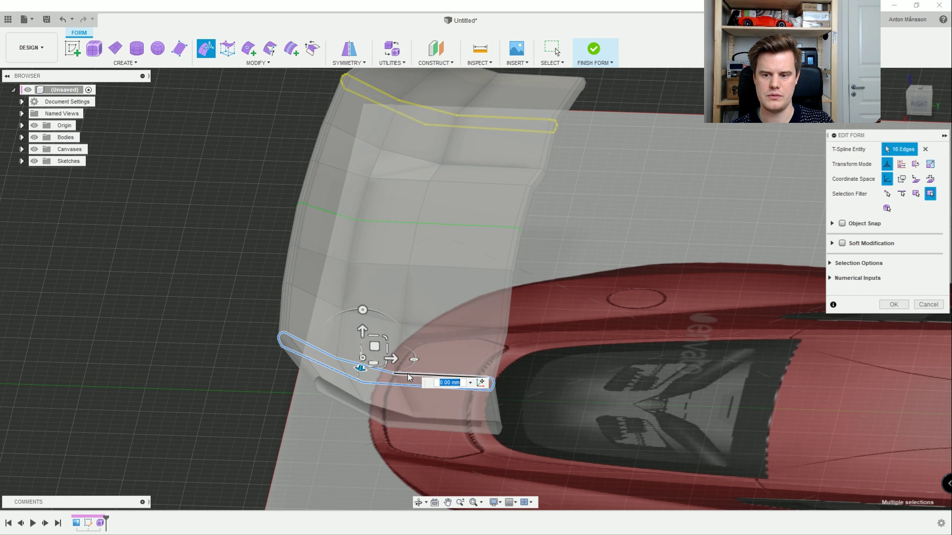
middle_click_drag(419, 333, 424, 356, "shift")
left_click_drag(395, 382, 406, 382)
middle_click_drag(436, 302, 443, 243, "shift")
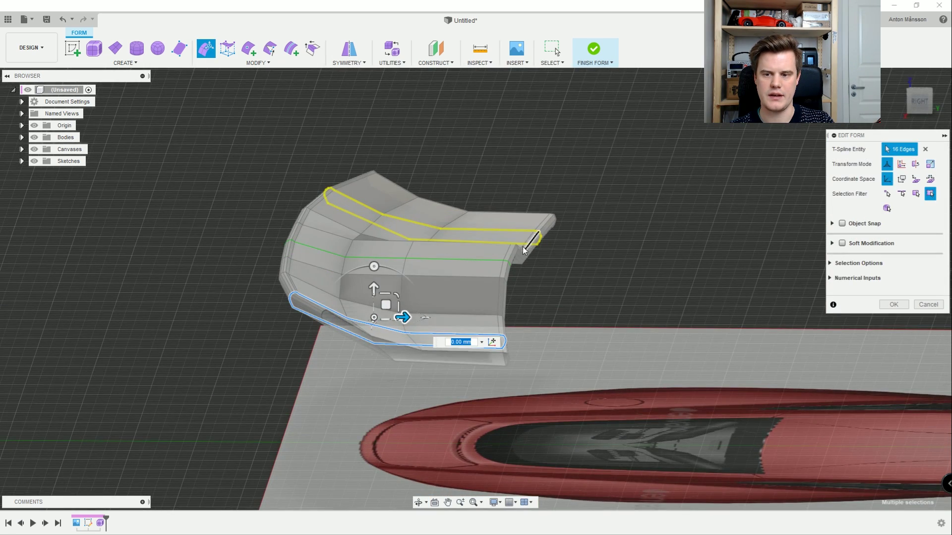
middle_click_drag(498, 333, 409, 265, "shift")
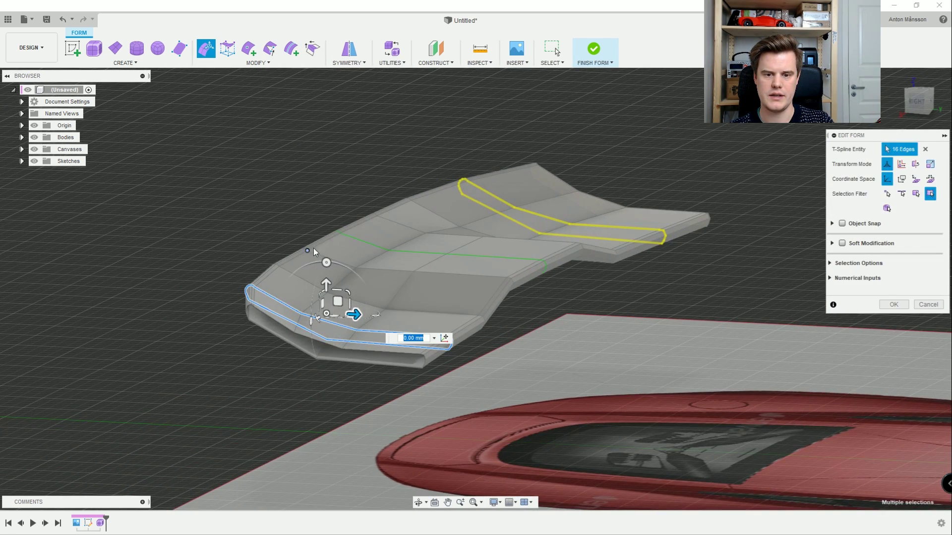
left_click(529, 331)
scroll(430, 341, "up", 5)
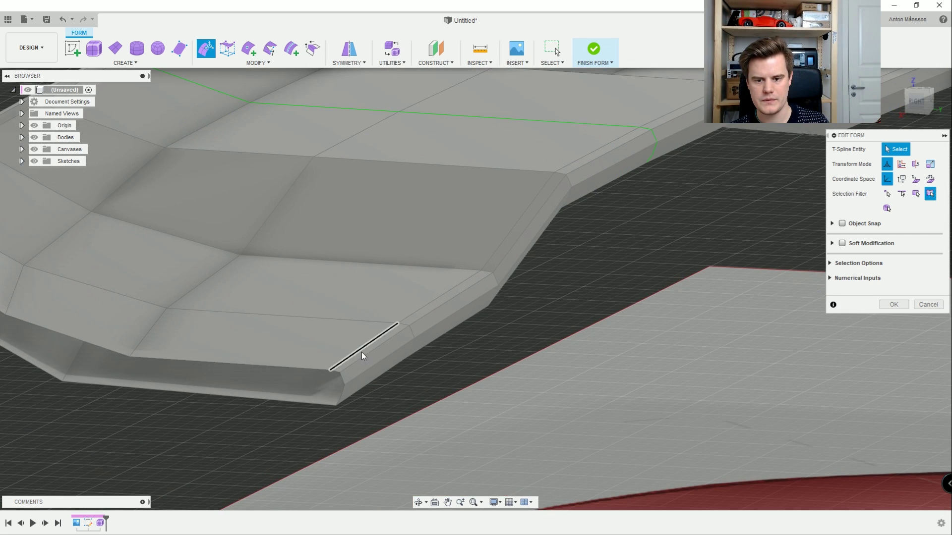
scroll(361, 352, "up", 3)
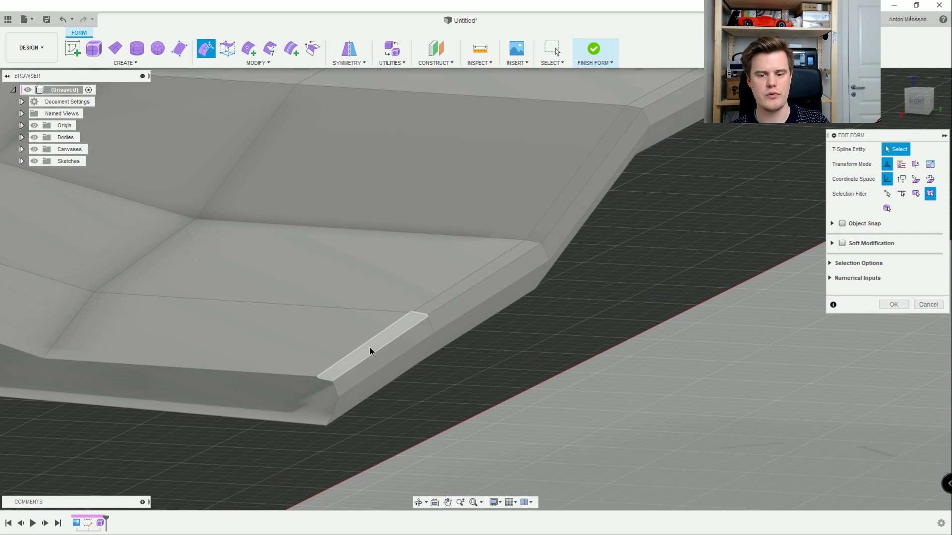
left_click(369, 348)
middle_click_drag(291, 233, 279, 267, "shift")
scroll(278, 267, "up", 3)
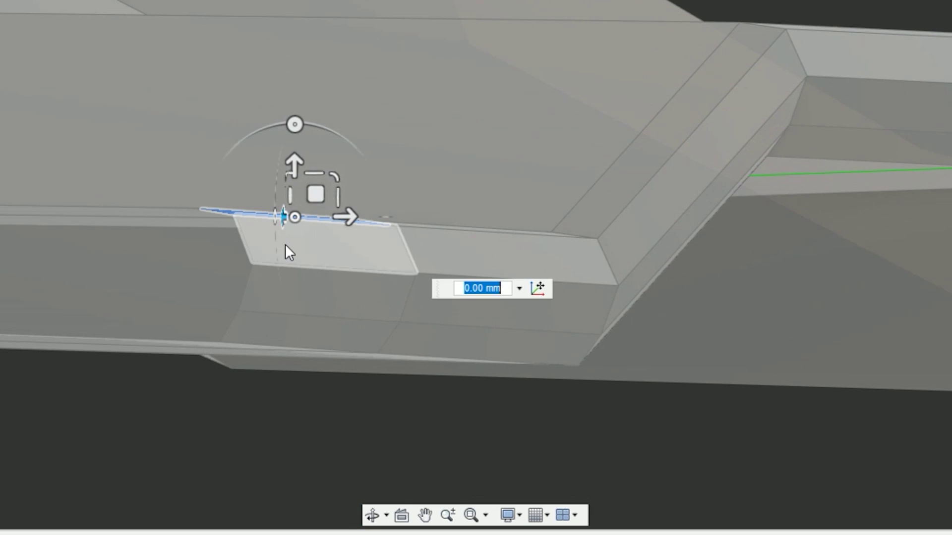
scroll(267, 235, "up", 1)
left_click(265, 234)
left_click(273, 274)
left_click(255, 213)
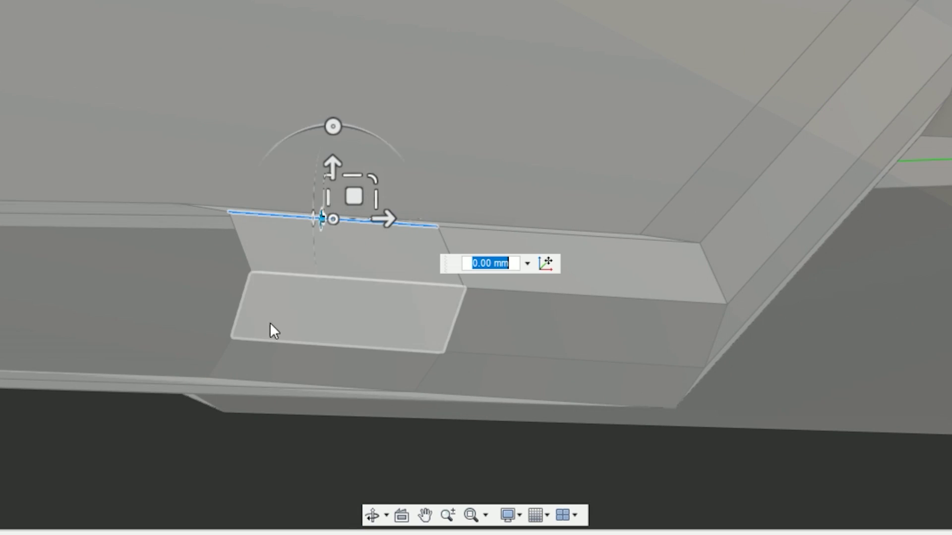
left_click(269, 338, "shift")
left_click(244, 377, "shift")
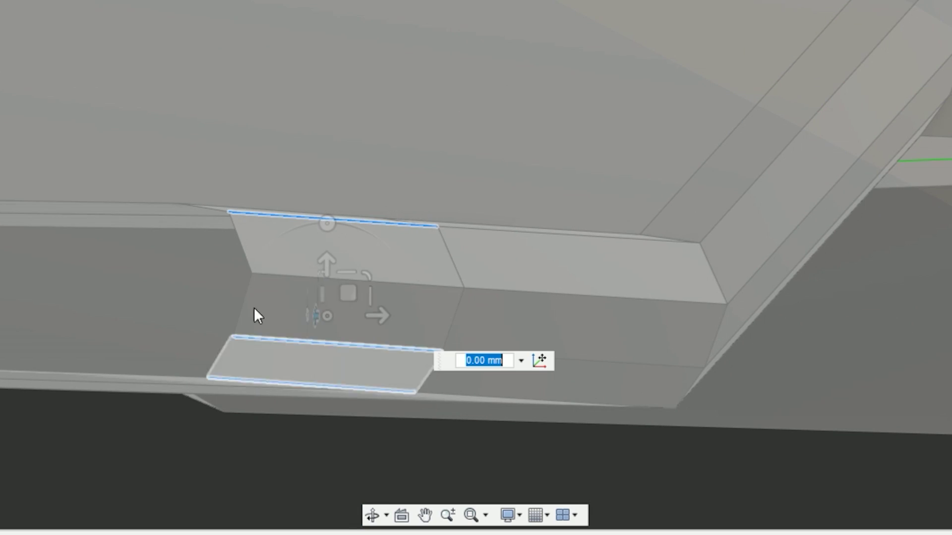
left_click(267, 274, "shift")
middle_click_drag(266, 274, 266, 290, "shift")
left_click(246, 262, "shift")
scroll(262, 257, "down", 3)
middle_click_drag(262, 258, 268, 239, "shift")
middle_click_drag(312, 215, 251, 224, "shift")
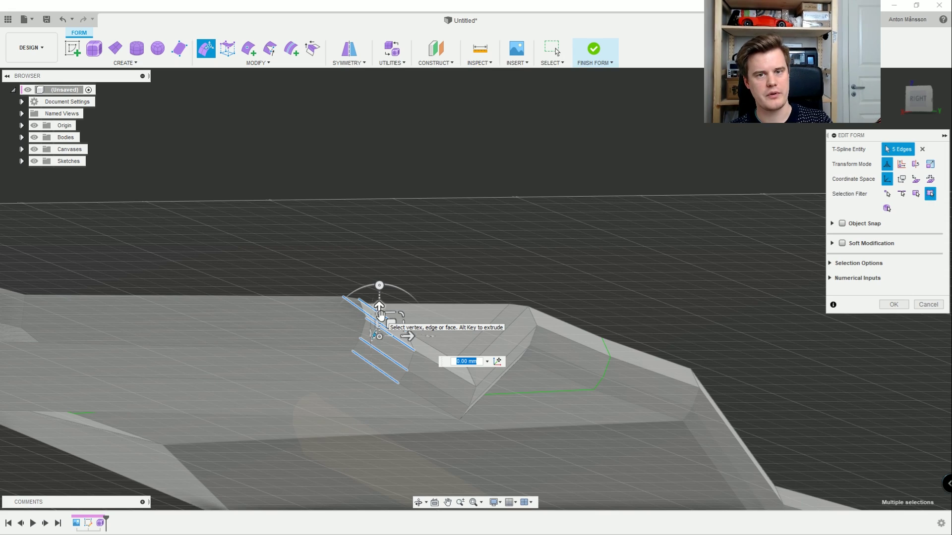
scroll(380, 321, "down", 3)
left_click(335, 343)
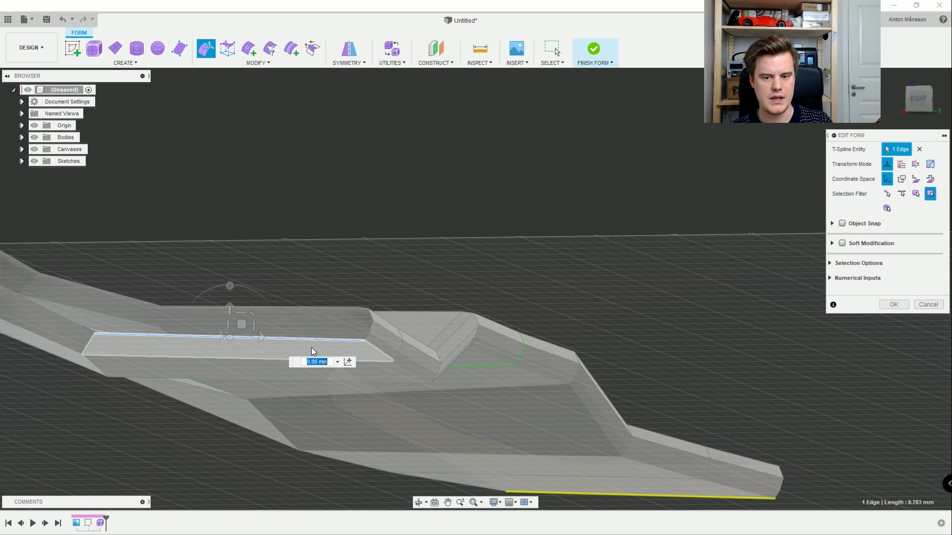
key("Escape")
- Examine the wing's open end, underside and rear edge from several angles
middle_click_drag(312, 347, 386, 334)
left_click(386, 335)
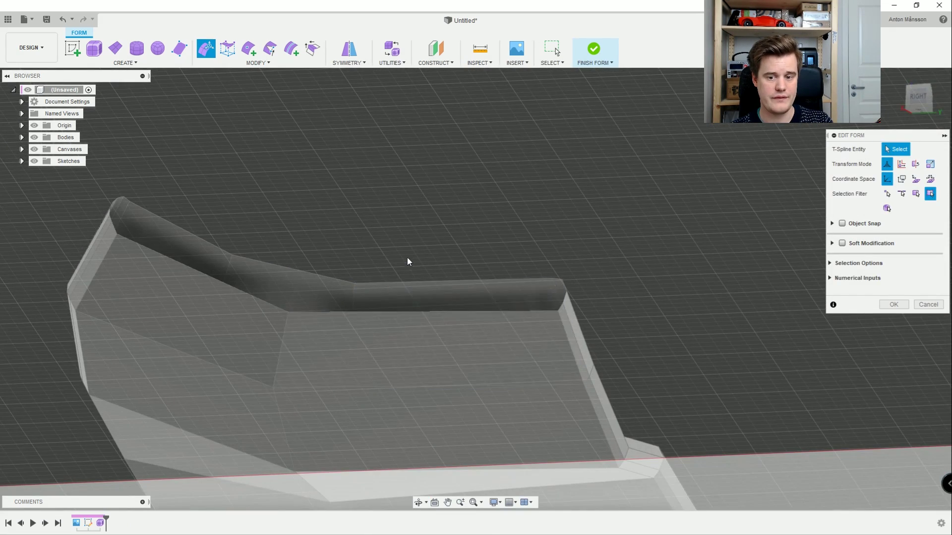
middle_click_drag(408, 259, 428, 247, "shift")
left_click(427, 247)
left_click(540, 262, "ctrl")
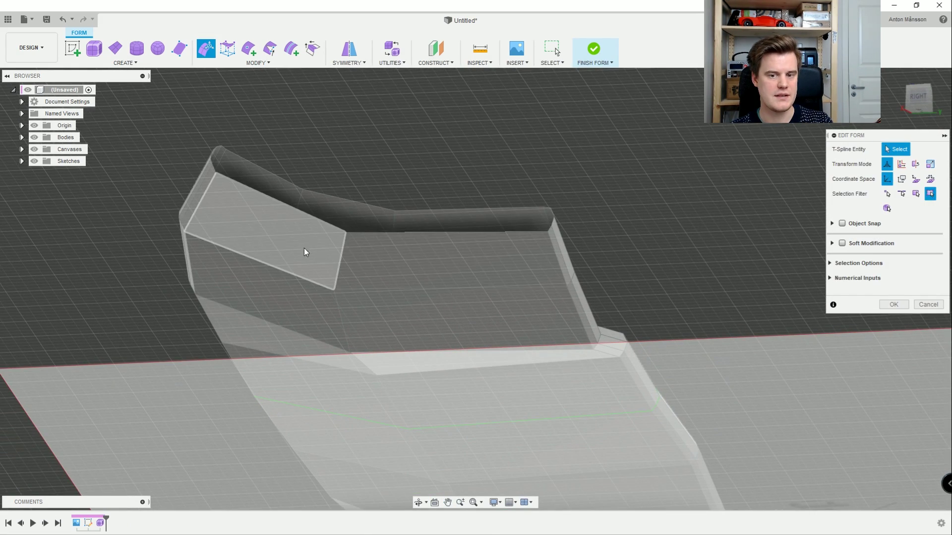
middle_click_drag(286, 164, 357, 207)
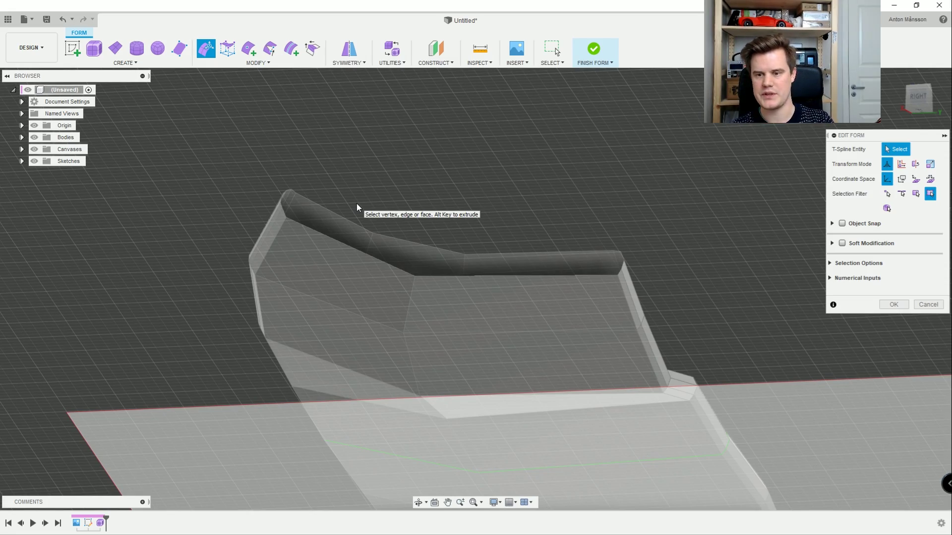
scroll(259, 228, "up", 3)
middle_click_drag(257, 229, 275, 194, "shift")
scroll(275, 195, "down", 4)
middle_click_drag(431, 277, 347, 274, "shift")
middle_click_drag(355, 272, 358, 271)
double_click(447, 276)
middle_click_drag(446, 276, 433, 262, "shift")
- Select the first and second edge loops from the symmetry line and set the form's display mode to smooth
left_click(245, 286)
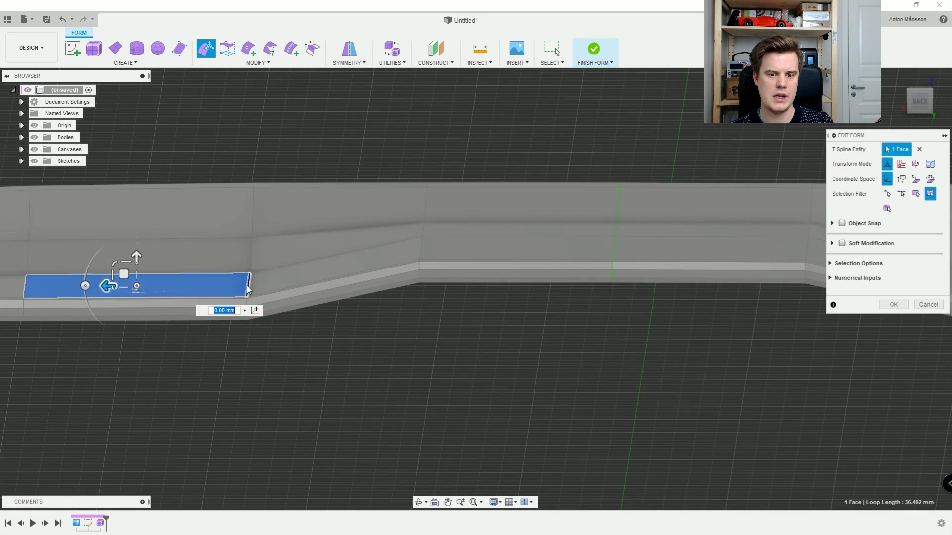
double_click(249, 285)
middle_click_drag(409, 224, 404, 253, "shift")
double_click(442, 305, "shift")
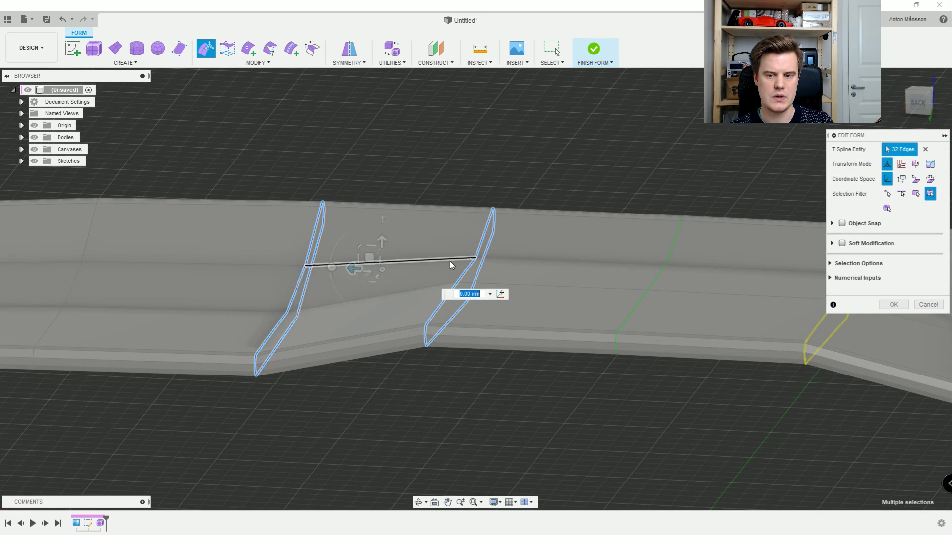
scroll(450, 262, "down", 3)
middle_click_drag(478, 246, 451, 257)
left_click(391, 50)
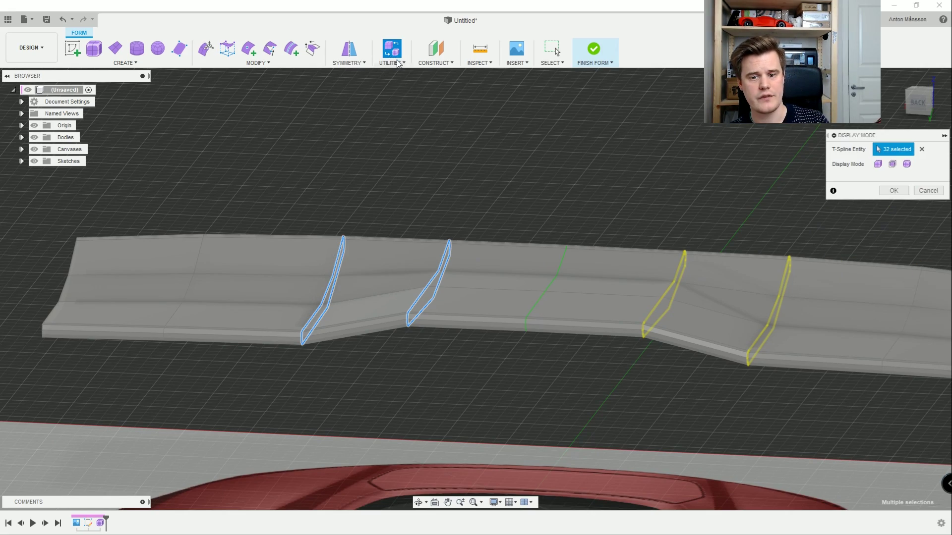
left_click(907, 165)
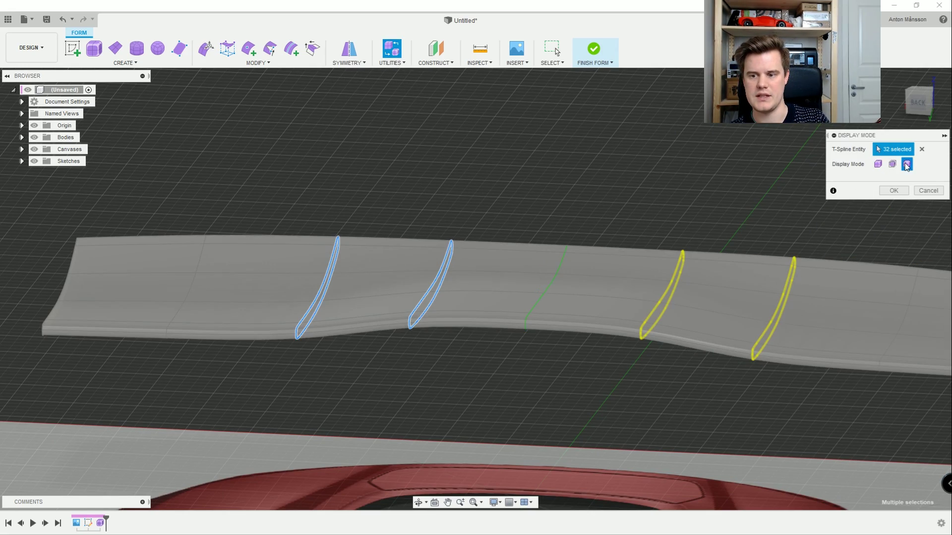
left_click(895, 192)
- Compare the smoothed wing with the reference photo of the real wing in the browser, and return to Fusion 360
middle_click_drag(486, 281, 373, 317, "shift")
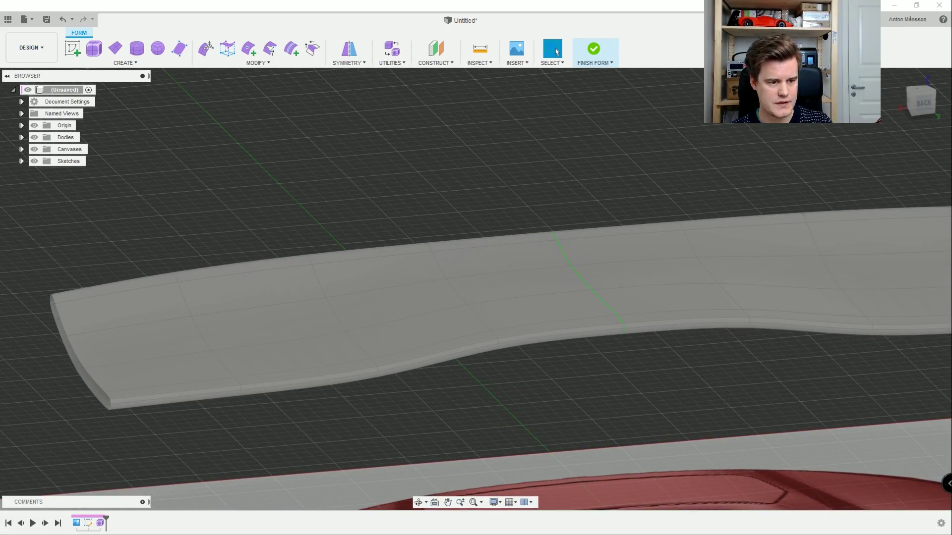
key("alt+Tab")
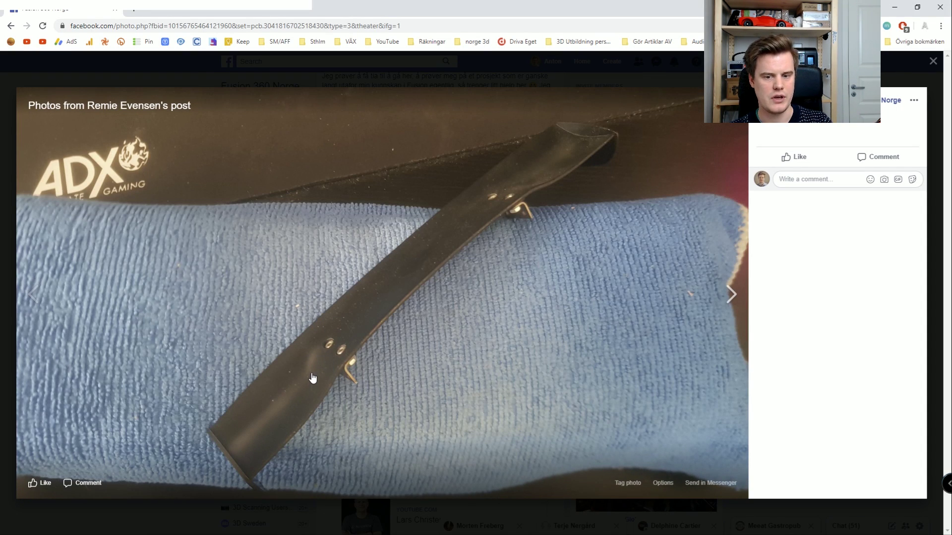
key("alt+Tab")
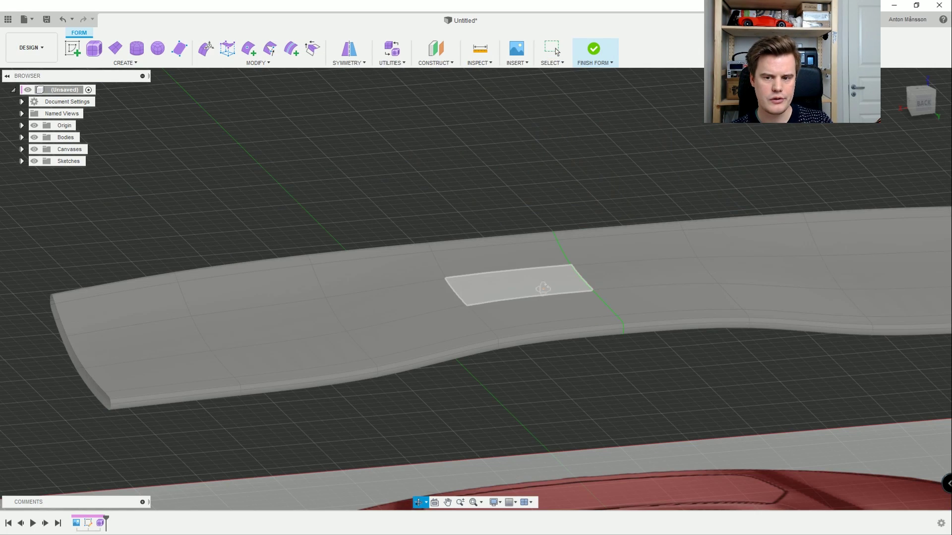
- Start Edit Form on the second edge loop from the symmetry line and hide the reference canvases
double_click(328, 311)
middle_click_drag(440, 251, 433, 176, "shift")
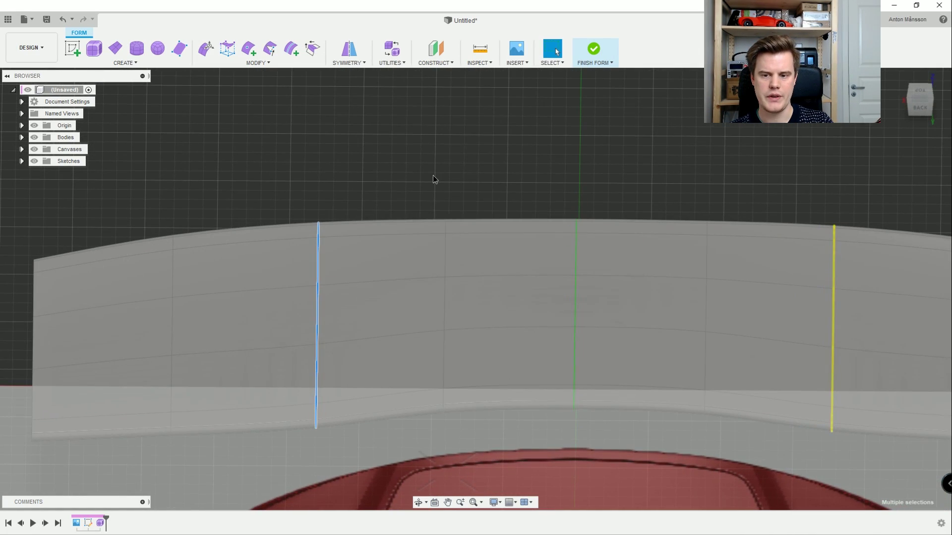
right_click(433, 177)
left_click(458, 162)
scroll(440, 255, "down", 2)
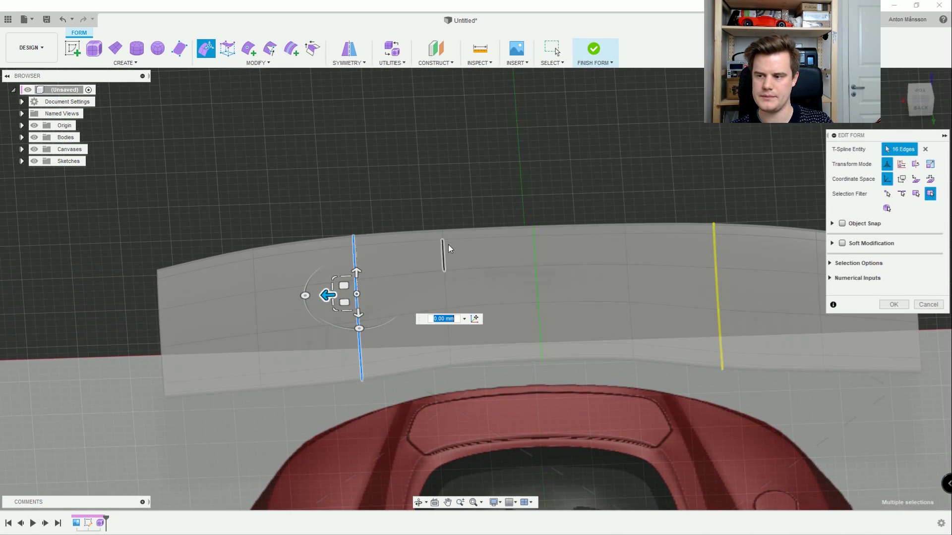
left_click(496, 503)
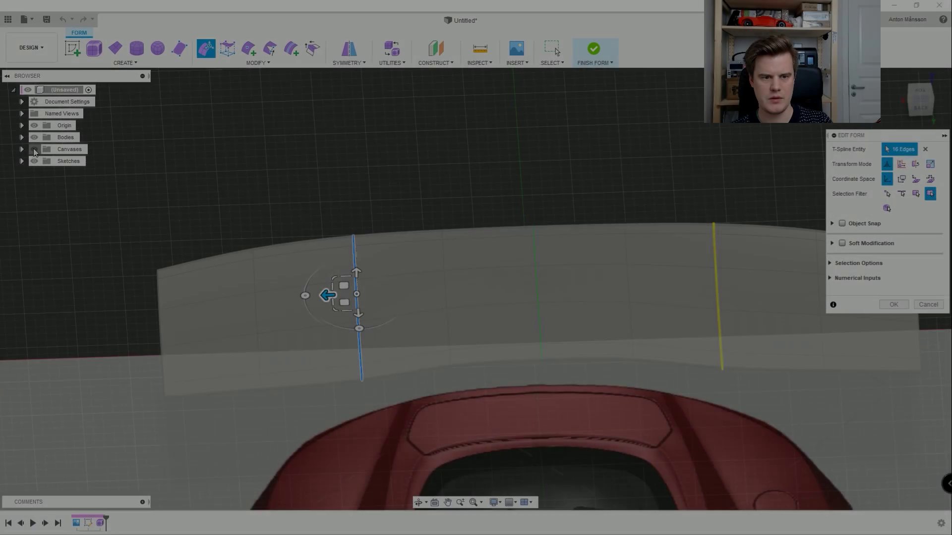
scroll(446, 298, "down", 2)
middle_click_drag(496, 278, 506, 299, "shift")
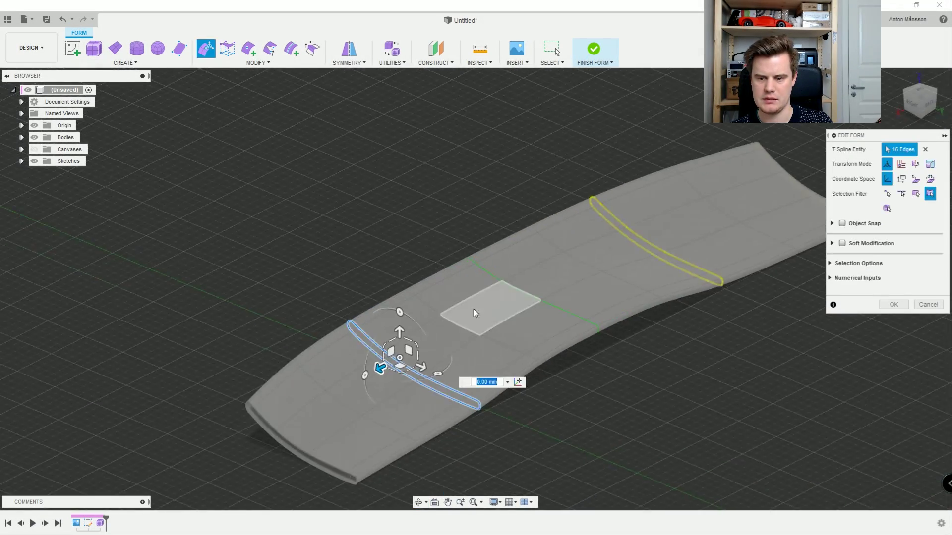
- Try moving the second edge loop about 8.5 mm toward the symmetry line from the back view, and undo the move
scroll(471, 315, "down", 2)
middle_click_drag(434, 333, 423, 298)
scroll(421, 263, "up", 2)
middle_click_drag(422, 259, 419, 229, "shift")
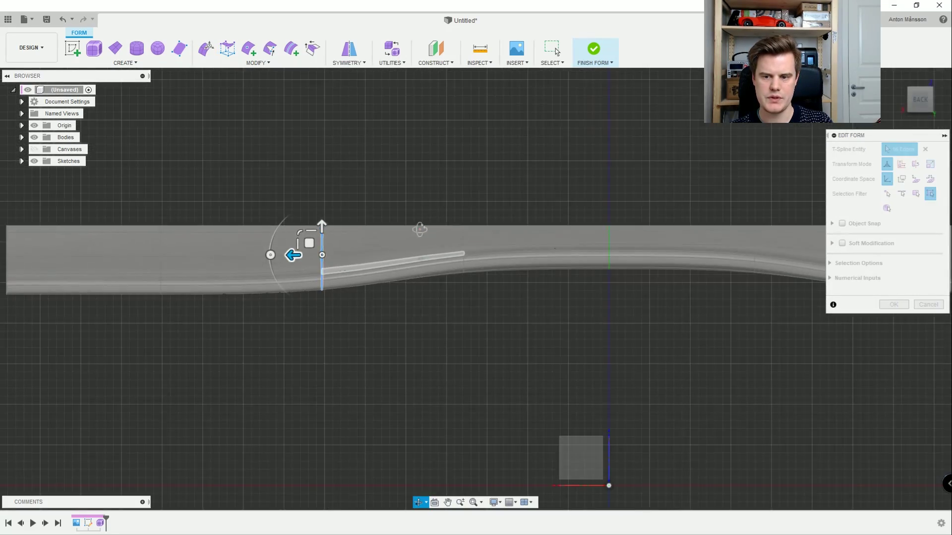
left_click_drag(296, 255, 393, 257)
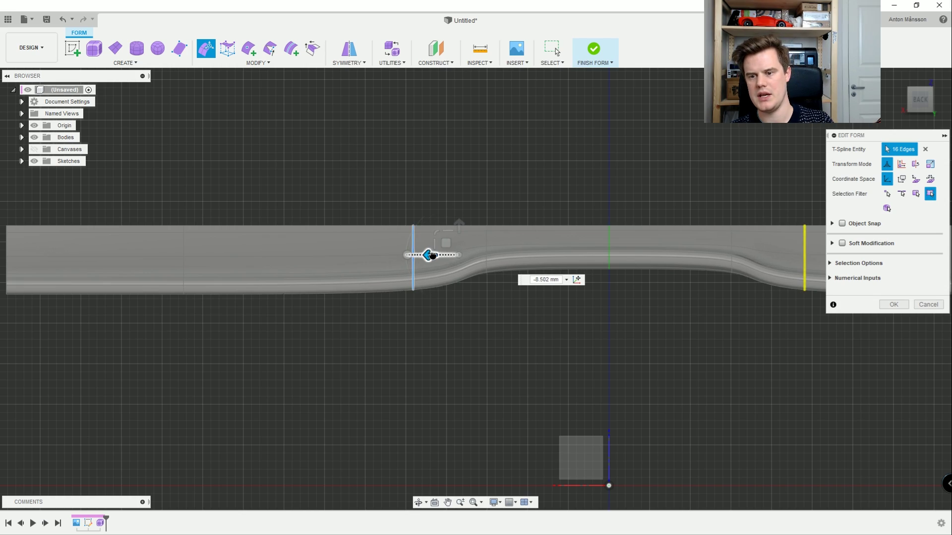
scroll(438, 259, "down", 2)
middle_click_drag(439, 263, 338, 244, "shift")
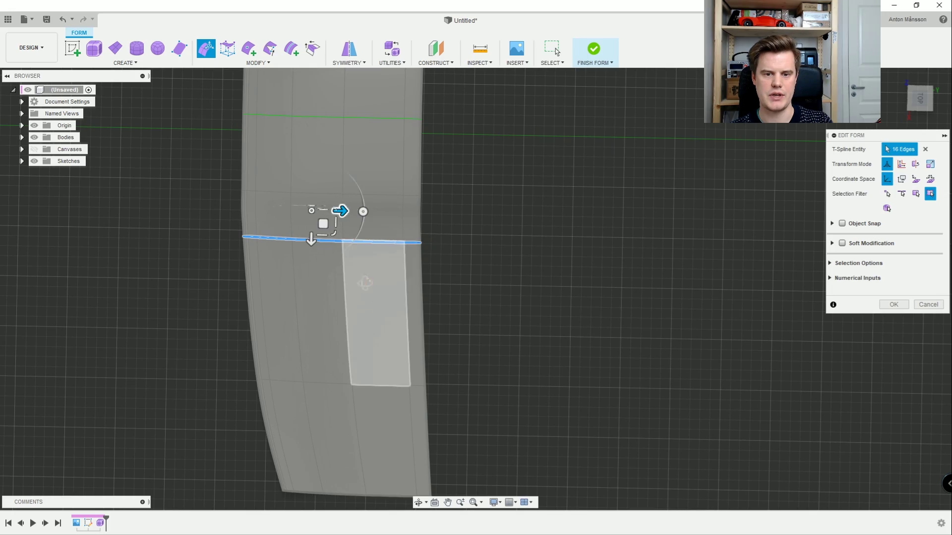
middle_click_drag(317, 233, 476, 273, "shift")
key("ctrl+z")
key("ctrl+z")
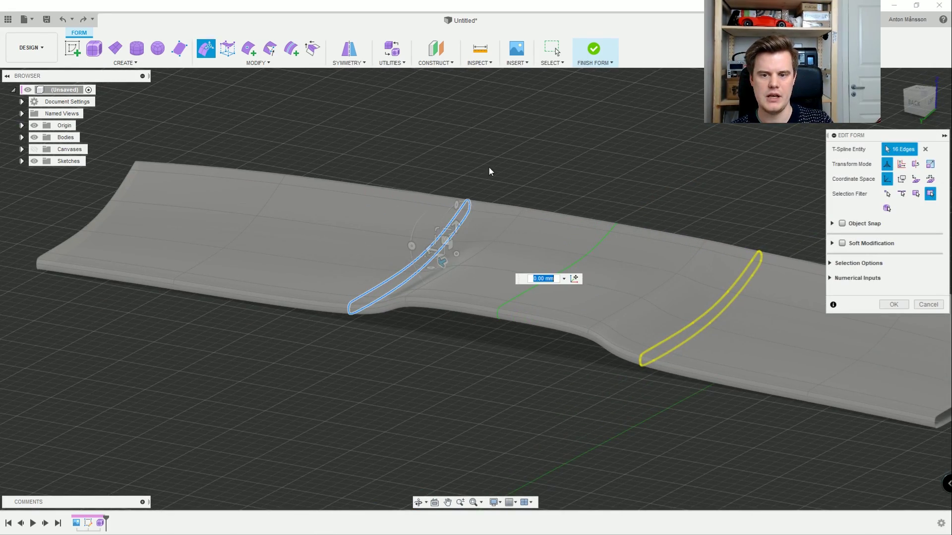
- Bevel the edge loop nearest the symmetry line with a bevel location of 0.20 and 1 segment
left_click(495, 168)
middle_click_drag(478, 240, 452, 198, "shift")
double_click(431, 255)
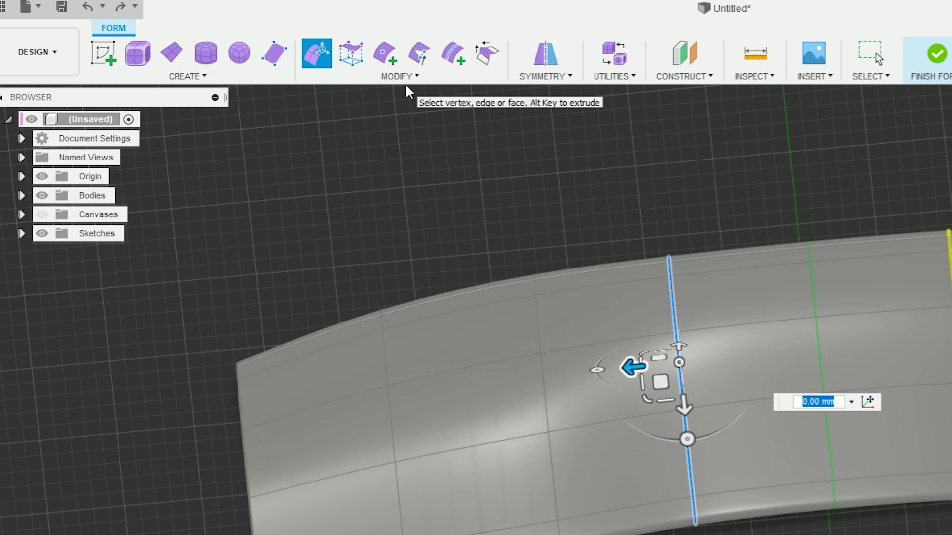
left_click(404, 78)
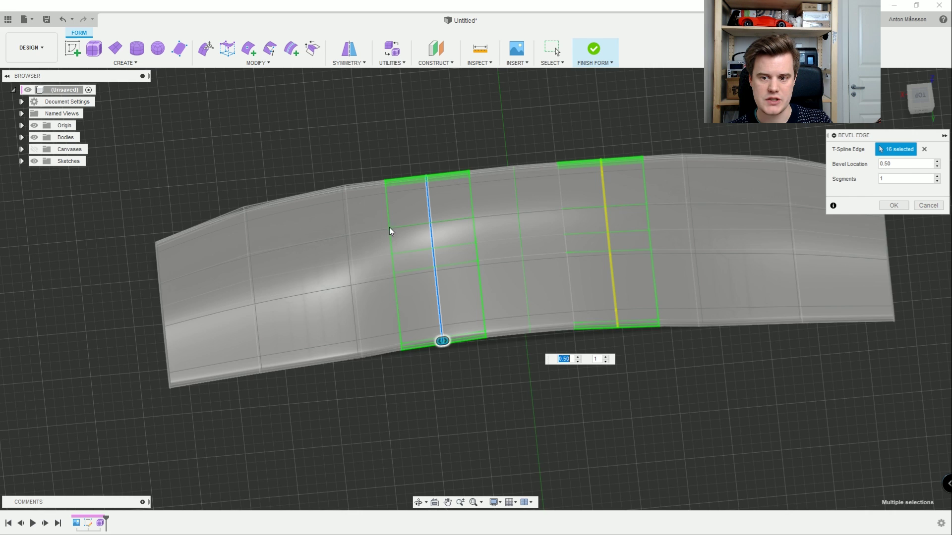
scroll(650, 361, "up", 3)
left_click_drag(685, 367, 728, 373, "shift")
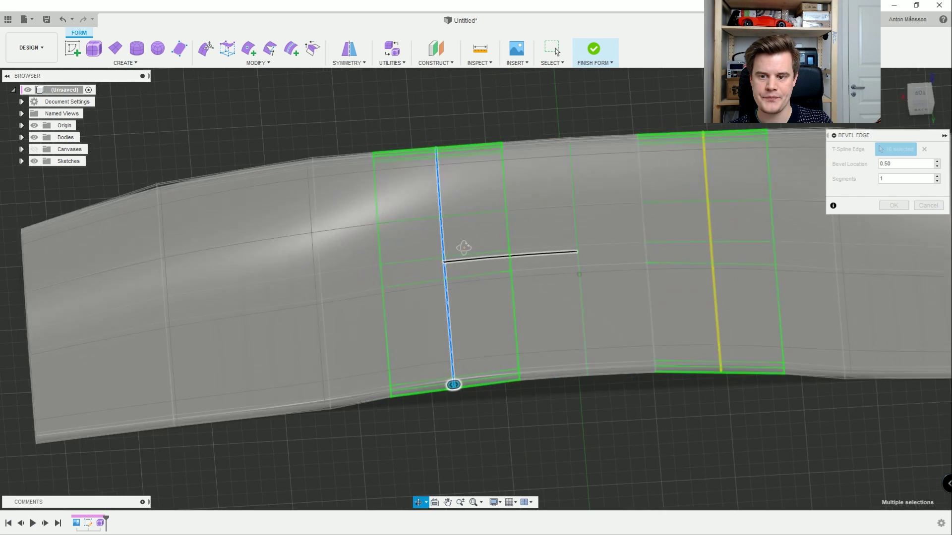
middle_click_drag(728, 374, 723, 349, "shift")
left_click_drag(436, 343, 405, 344)
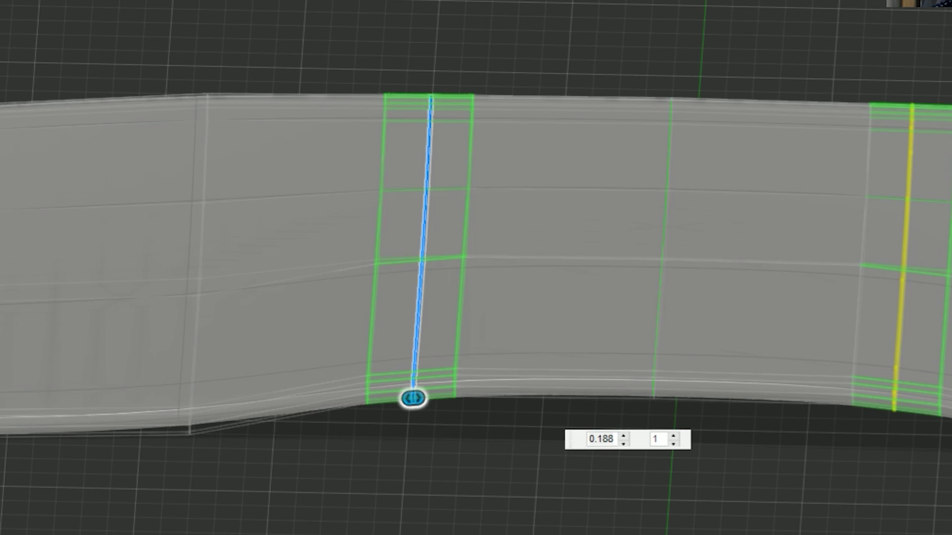
left_click_drag(413, 398, 417, 398)
key("Return")
- Bevel the second edge loop from the symmetry line with a bevel location of 0.20 and 1 segment
scroll(465, 340, "up", 2)
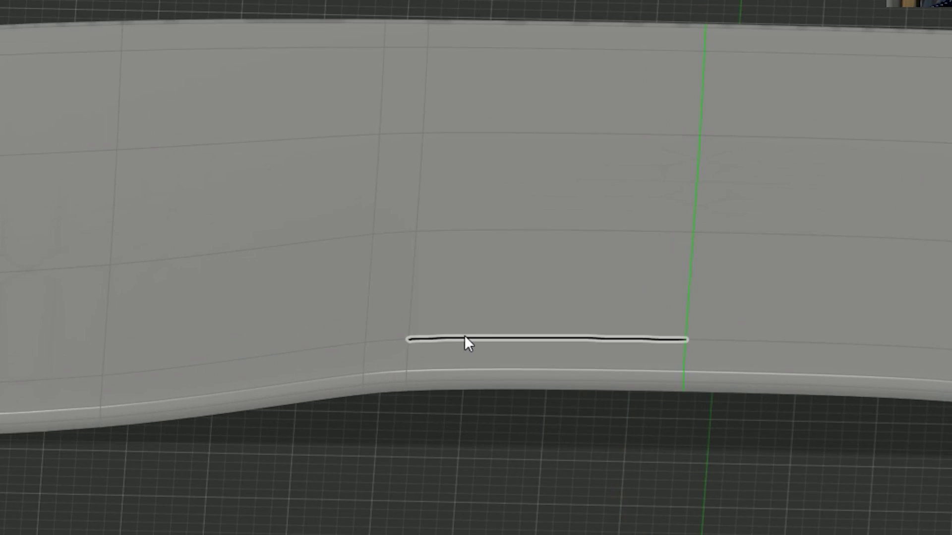
middle_click_drag(465, 340, 473, 283, "shift")
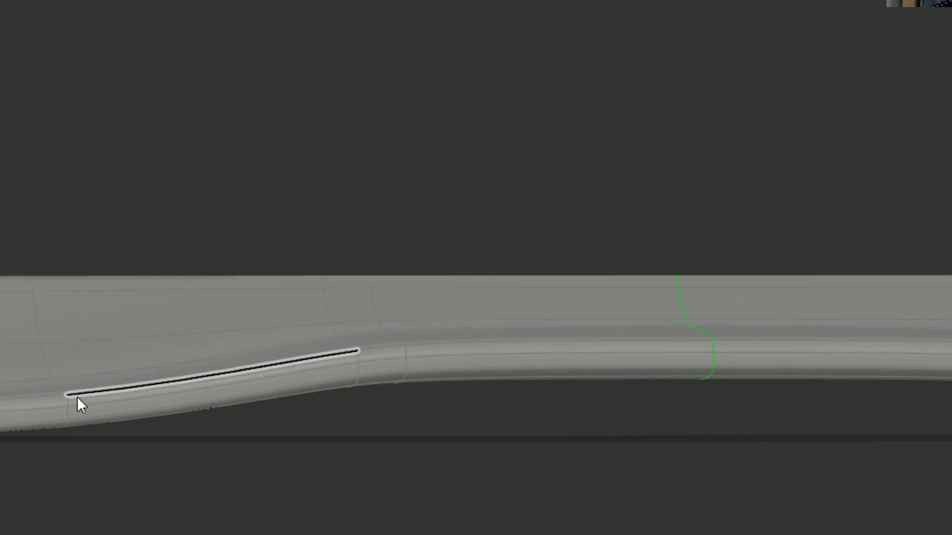
left_click(62, 368)
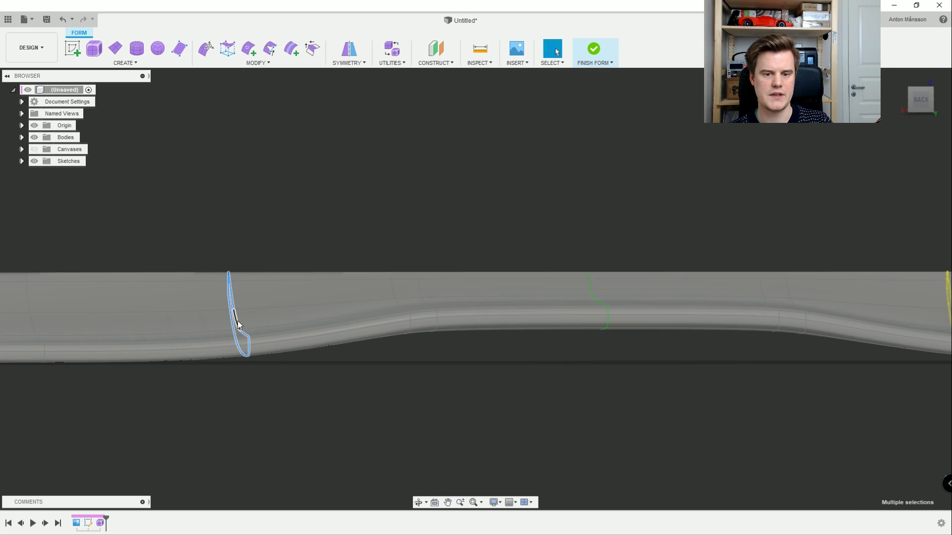
right_click(238, 325)
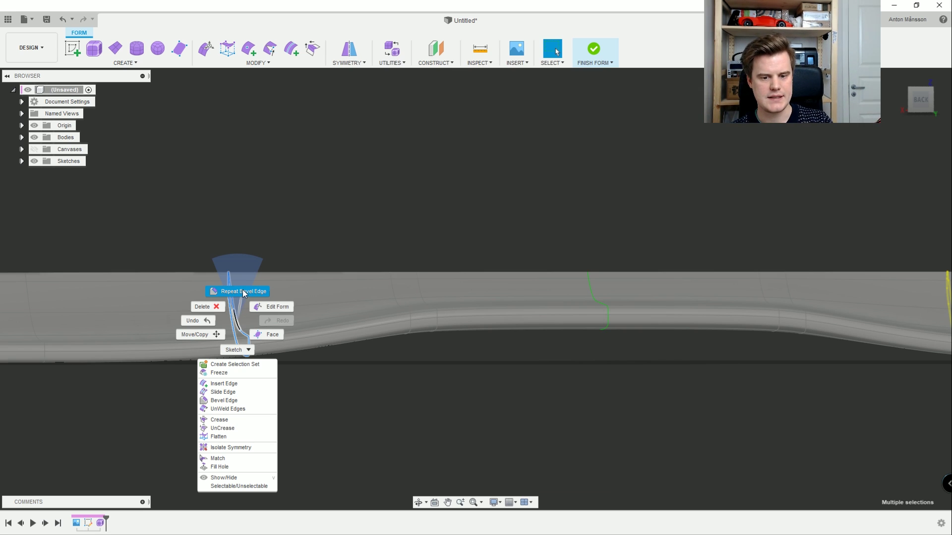
left_click(224, 401)
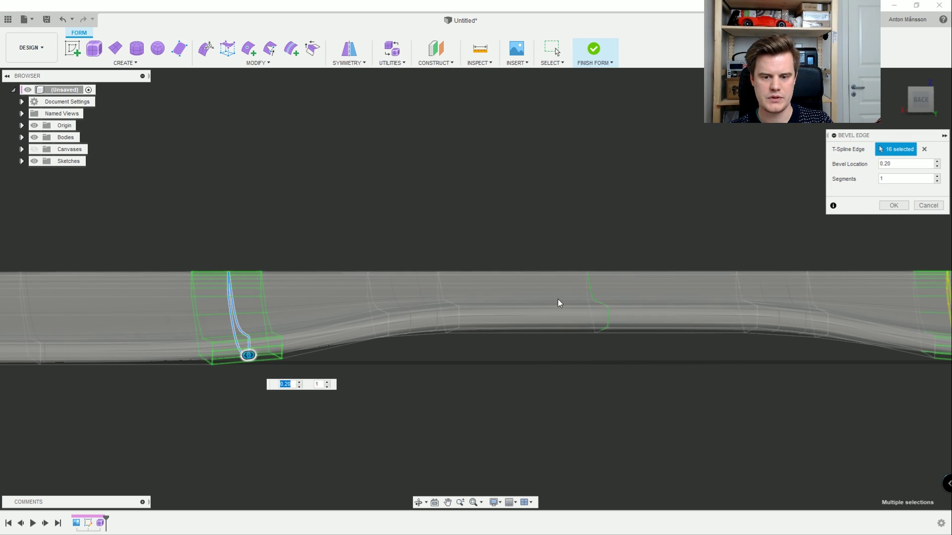
left_click(899, 206)
- Move the two short edges crossing the bevel nearest the symmetry line about 2.44 mm away from the line
scroll(413, 244, "down", 3)
middle_click_drag(429, 267, 559, 365, "shift")
left_click(585, 316)
left_click(510, 186)
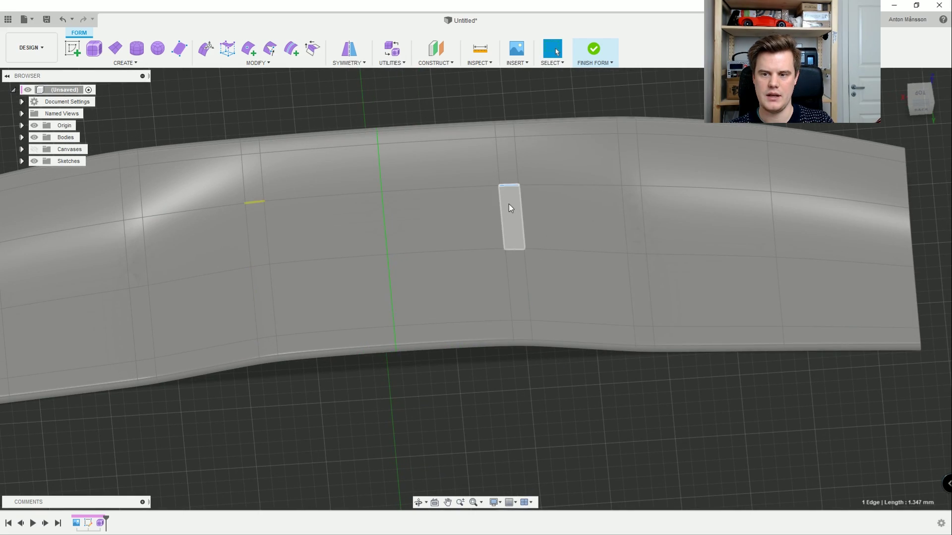
middle_click_drag(509, 205, 561, 221, "shift")
left_click(517, 272, "shift")
right_click(483, 174)
left_click(505, 162)
left_click(921, 101)
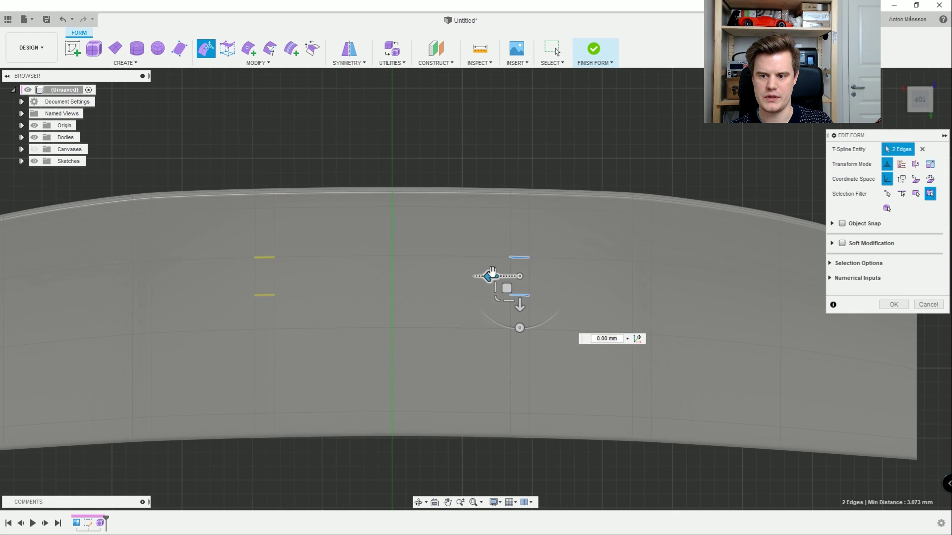
scroll(527, 202, "up", 2)
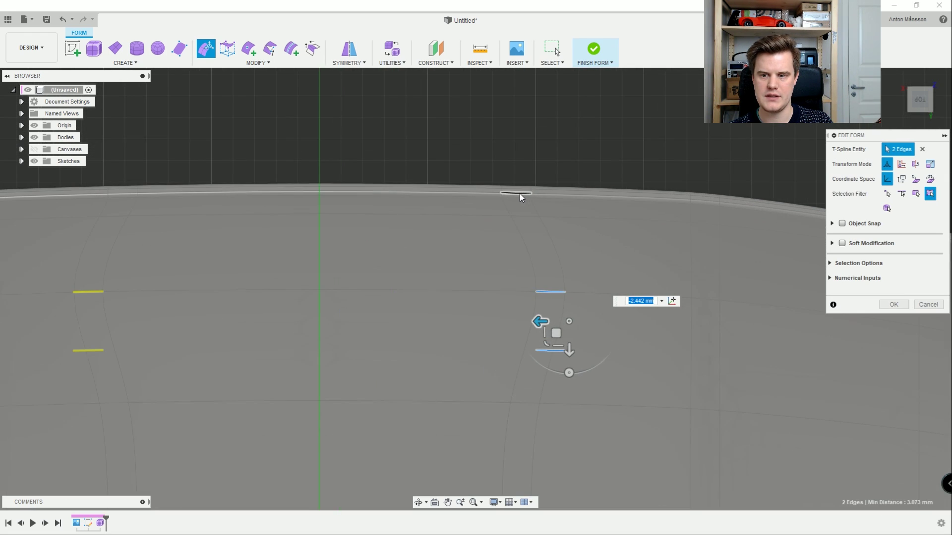
- Select the two parallel edge chains wrapping around the wing's raised long edge and move them away from the symmetry line
left_click(535, 207)
middle_click_drag(533, 204, 432, 139, "shift")
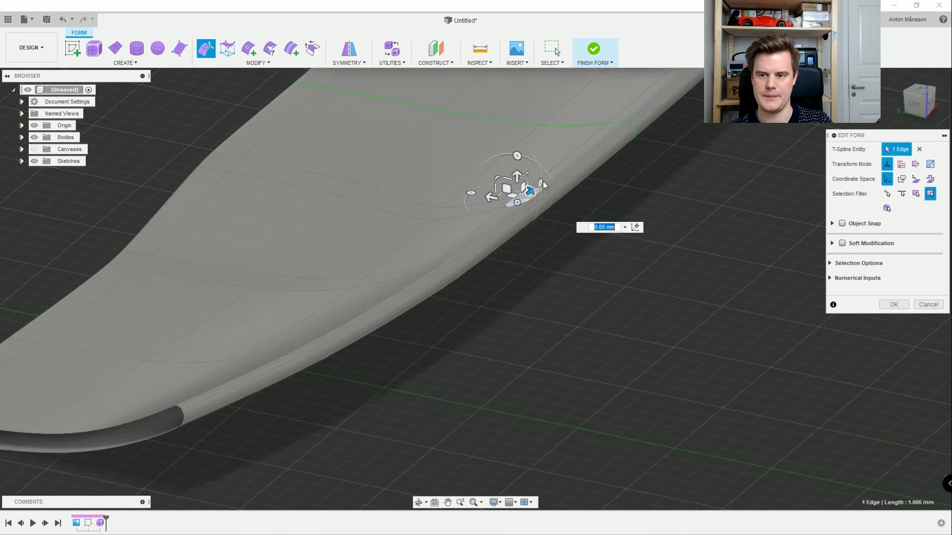
scroll(538, 201, "up", 3)
mouse_move(505, 216)
middle_mouse_down("shift")
mouse_move(499, 207)
mouse_move(498, 228)
middle_mouse_up("shift")
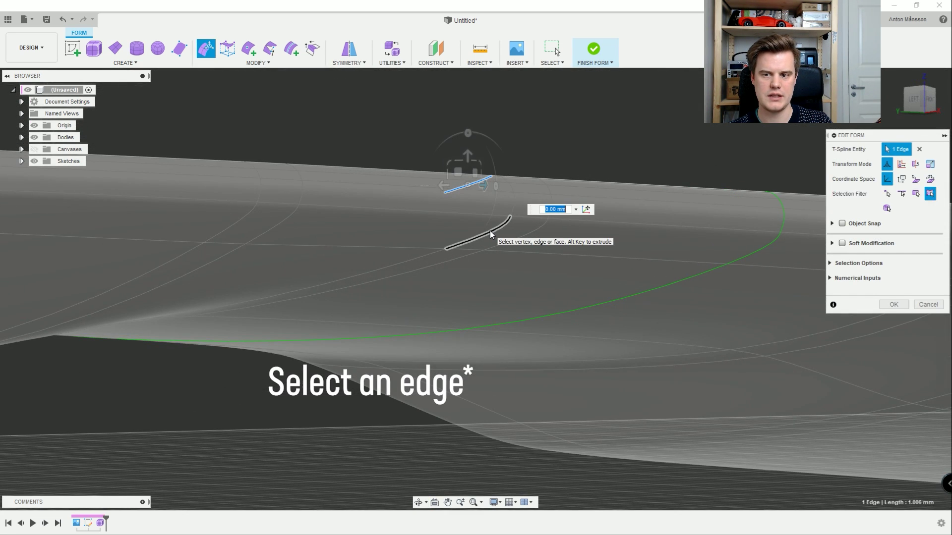
double_click(491, 235)
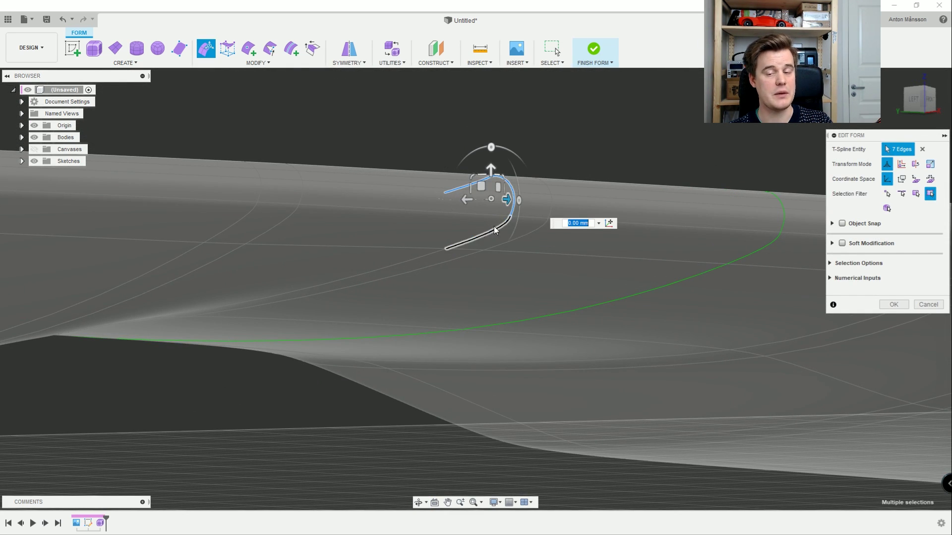
middle_click_drag(494, 230, 526, 231, "shift")
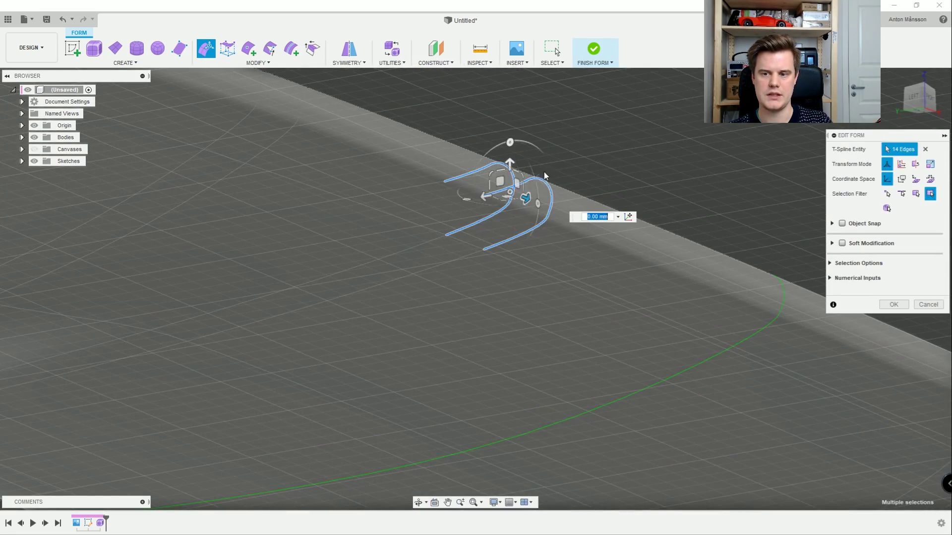
middle_click_drag(544, 175, 494, 300, "shift")
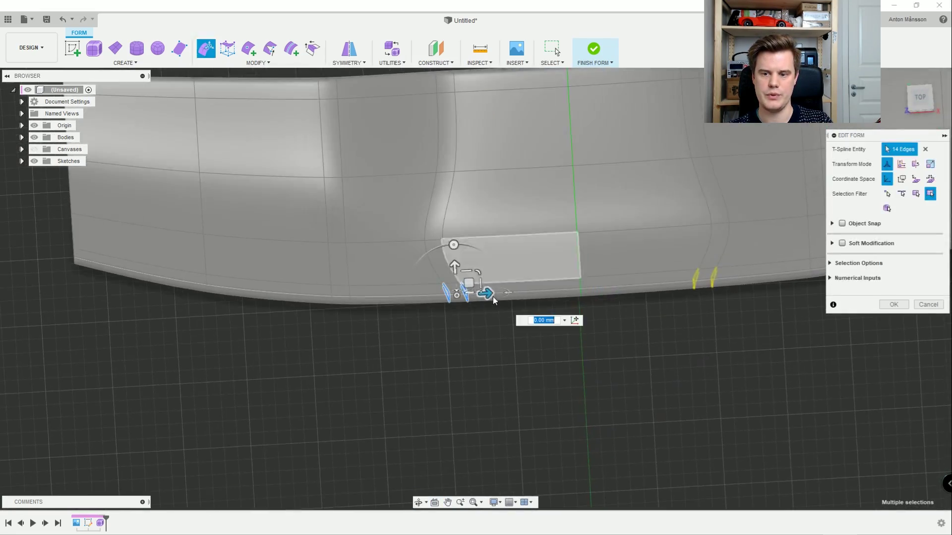
left_click_drag(490, 293, 431, 295)
middle_click_drag(431, 295, 603, 211, "shift")
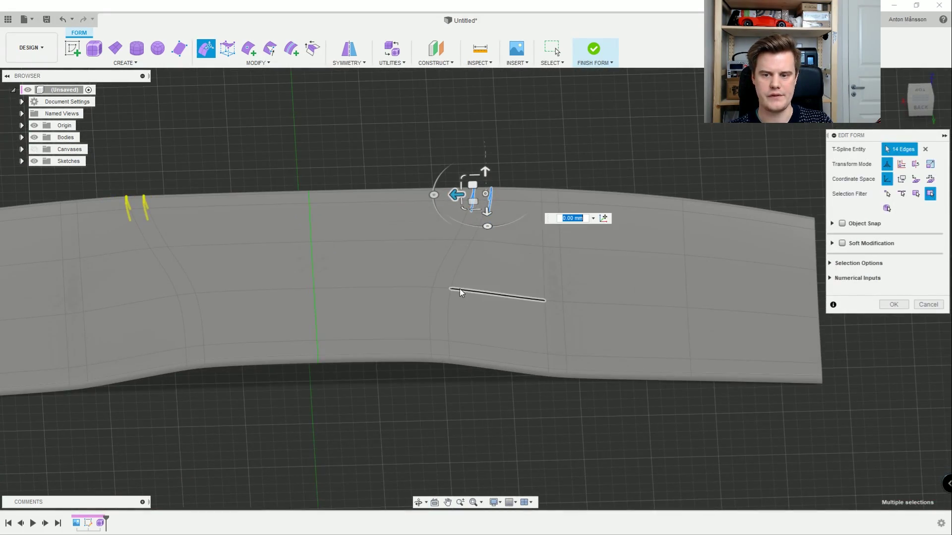
- Accept the form edits and finish the form to return to solid modelling
middle_click_drag(460, 291, 530, 257, "shift")
scroll(526, 254, "down", 3)
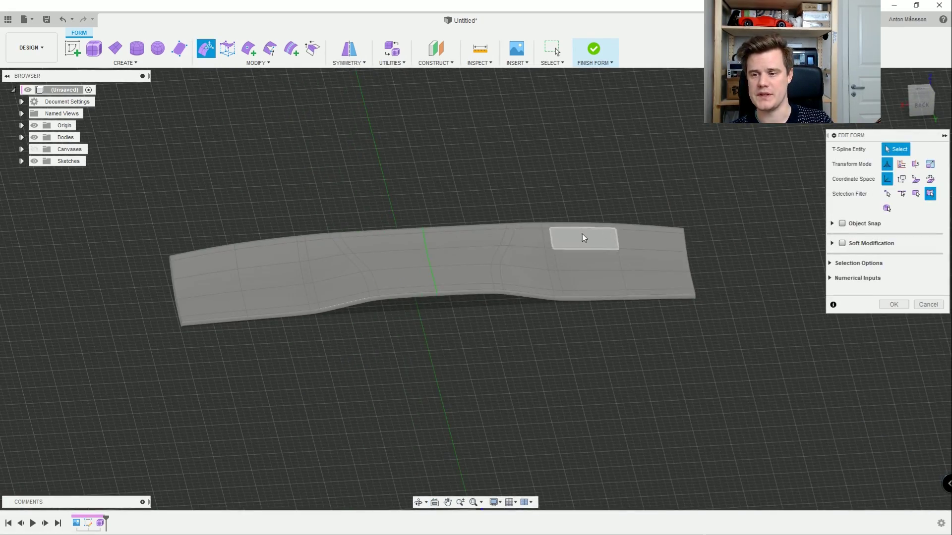
middle_click_drag(582, 236, 526, 240, "shift")
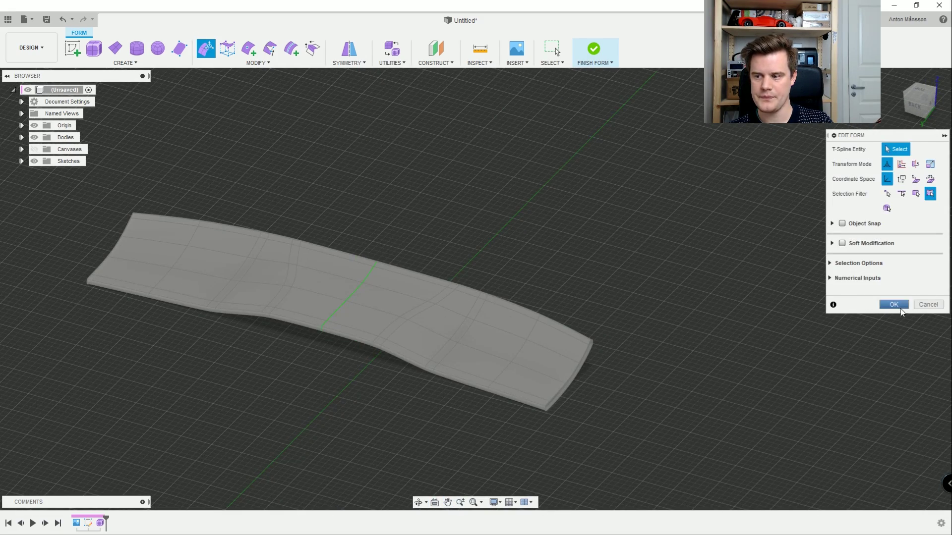
left_click(894, 305)
scroll(550, 172, "down", 3)
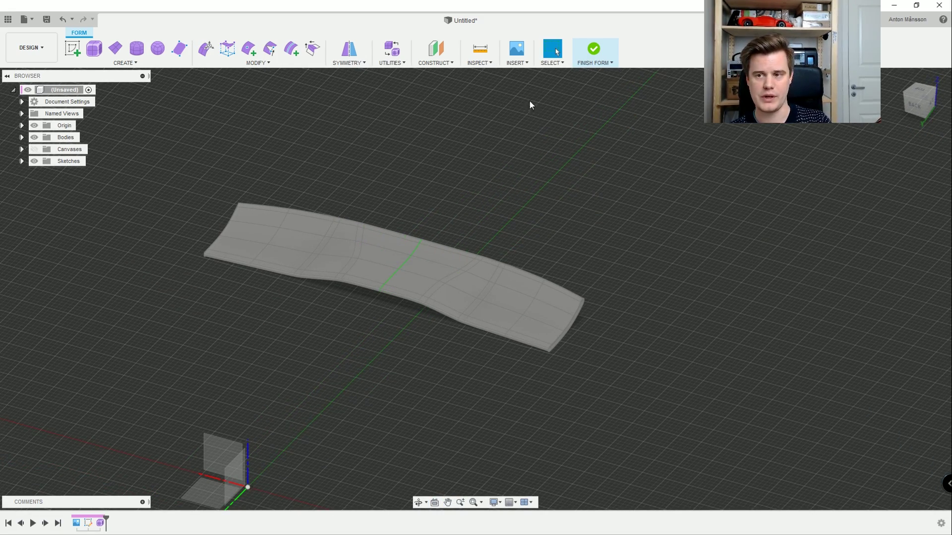
left_click(596, 52)
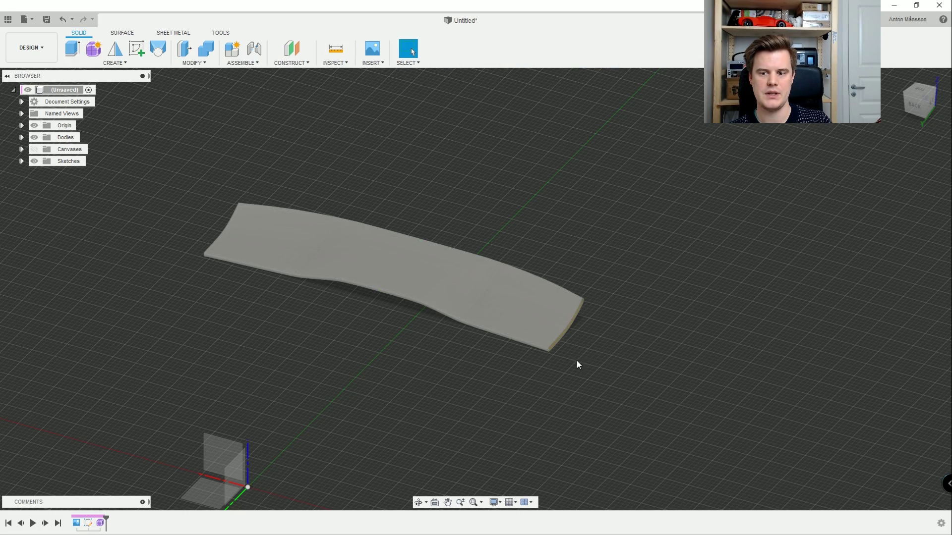
- Examine the open end of the wing and its surface body, including from the left view
scroll(560, 345, "up", 5)
middle_click_drag(531, 326, 477, 307, "shift")
left_click(531, 343)
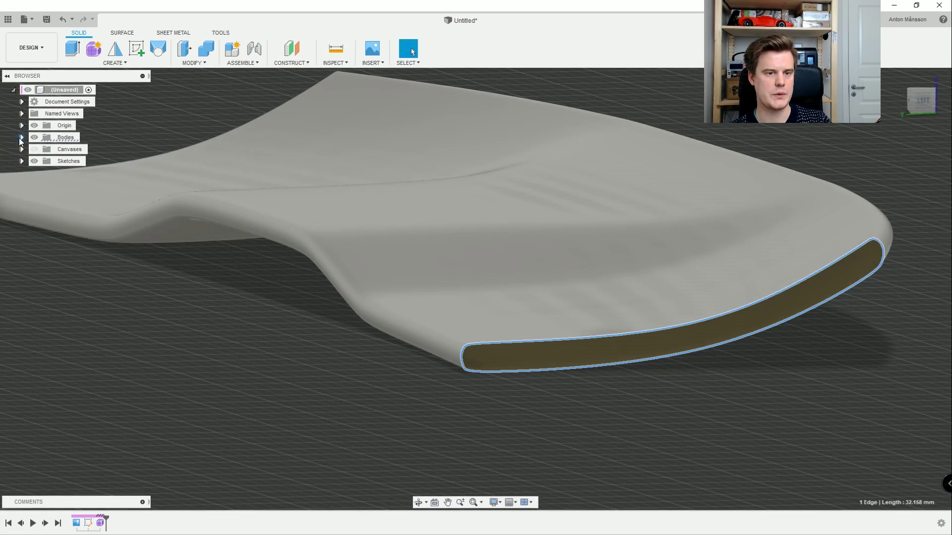
left_click(21, 137)
left_click(71, 150)
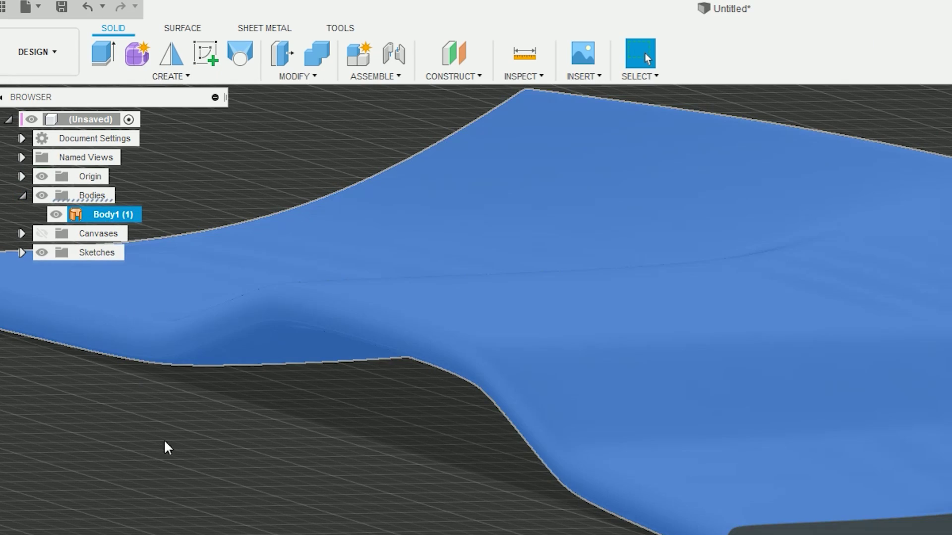
left_click(220, 358)
scroll(220, 358, "down", 5)
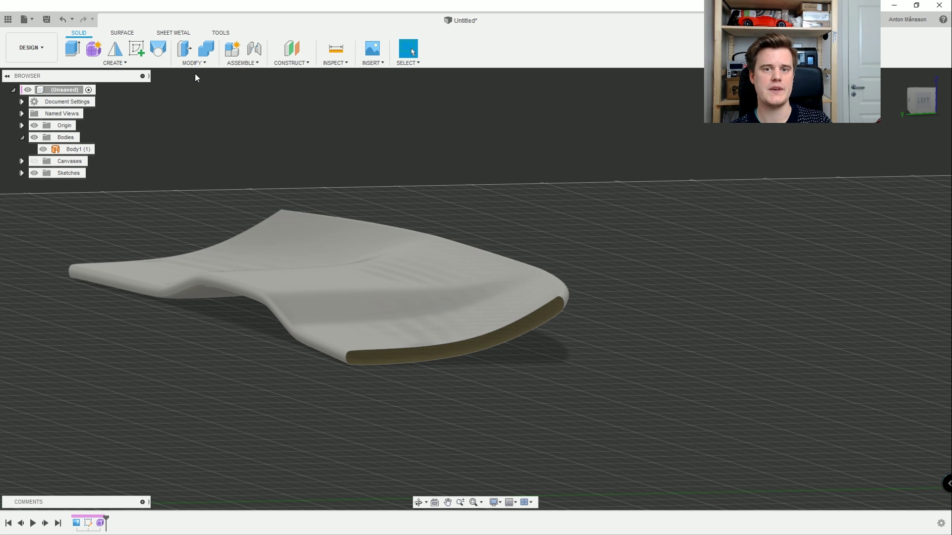
scroll(353, 119, "down", 5)
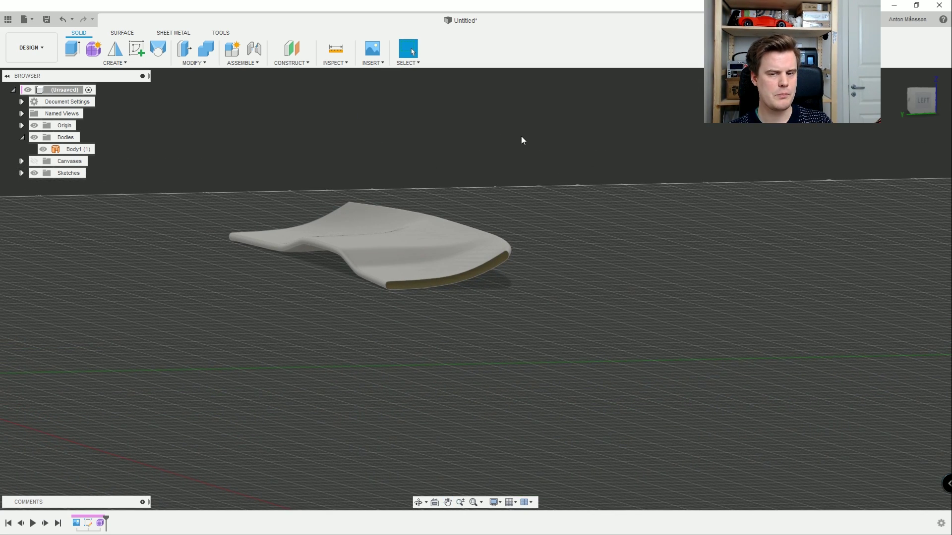
left_click(925, 102)
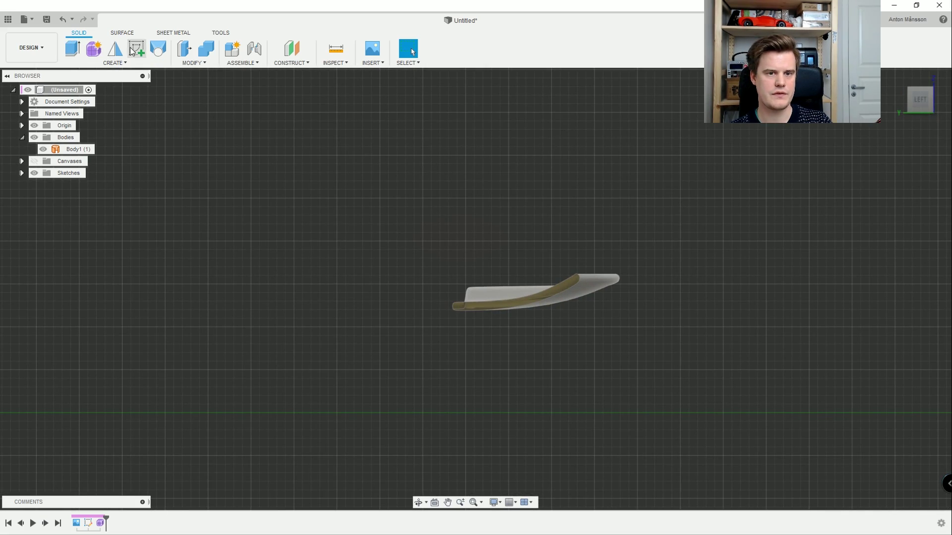
key("Escape")
scroll(317, 119, "down", 3)
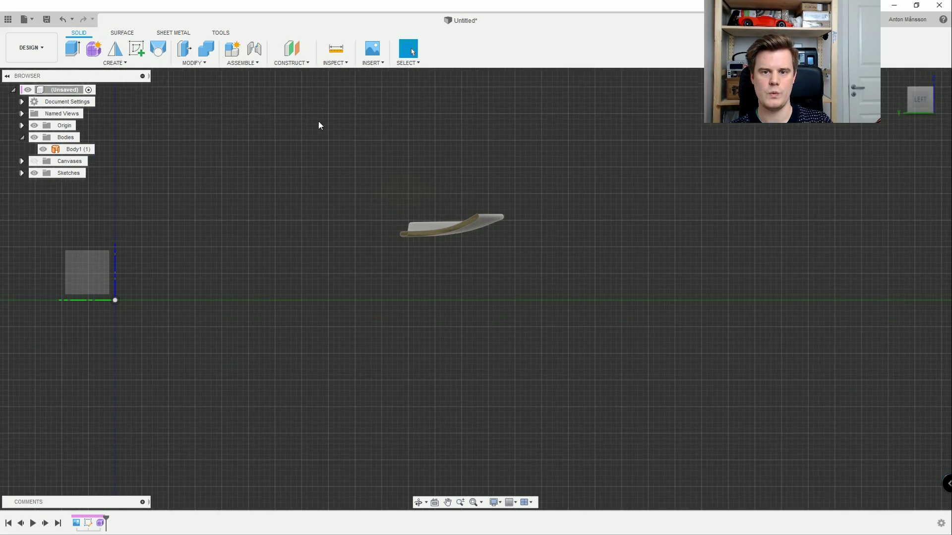
- Create a construction plane offset -40 mm from the YZ plane
middle_click_drag(291, 84, 346, 113, "shift")
left_click(186, 284)
middle_click_drag(233, 273, 330, 254, "shift")
left_click(291, 47)
left_click_drag(284, 259, 487, 277)
middle_click_drag(579, 254, 589, 228, "shift")
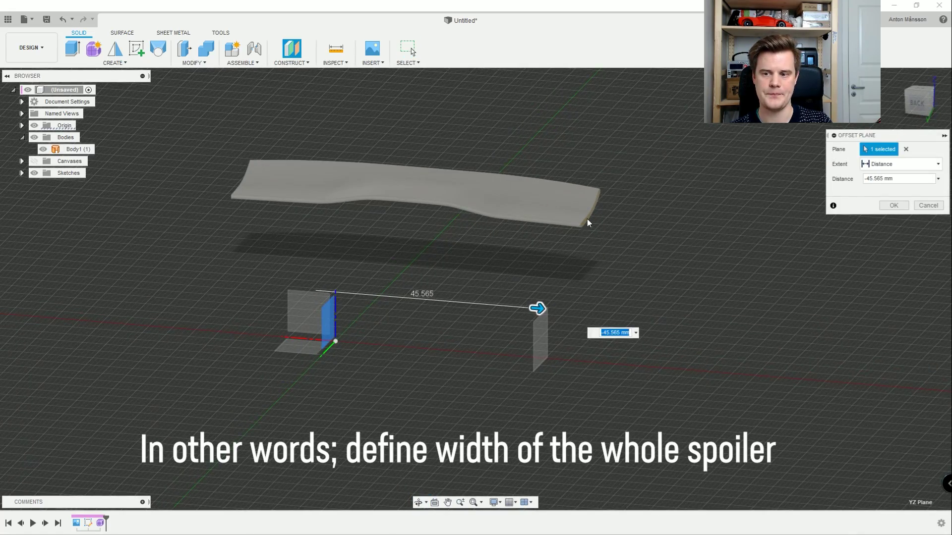
left_click_drag(538, 309, 499, 305)
middle_click_drag(571, 265, 579, 260, "shift")
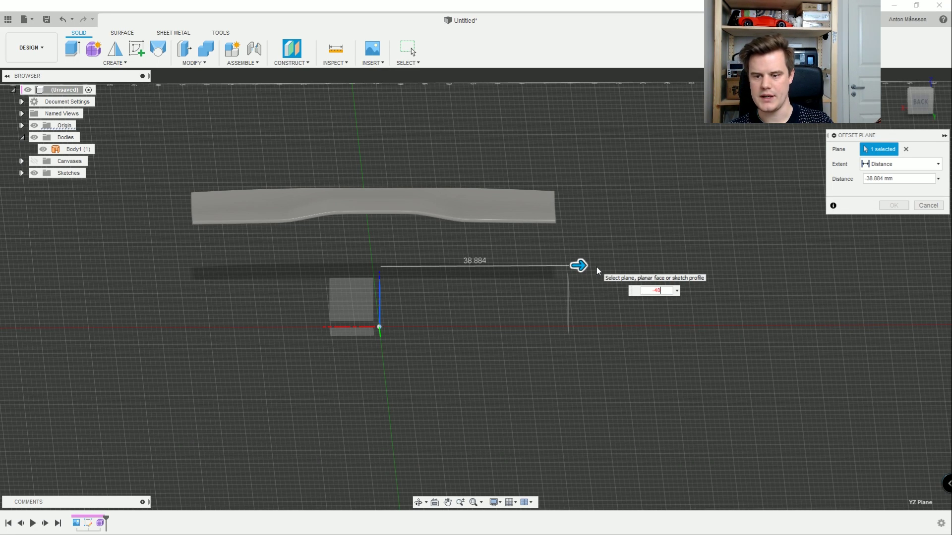
key("Return")
- Start a sketch on the offset plane and view it squarely from the left
middle_click_drag(601, 269, 573, 272, "shift")
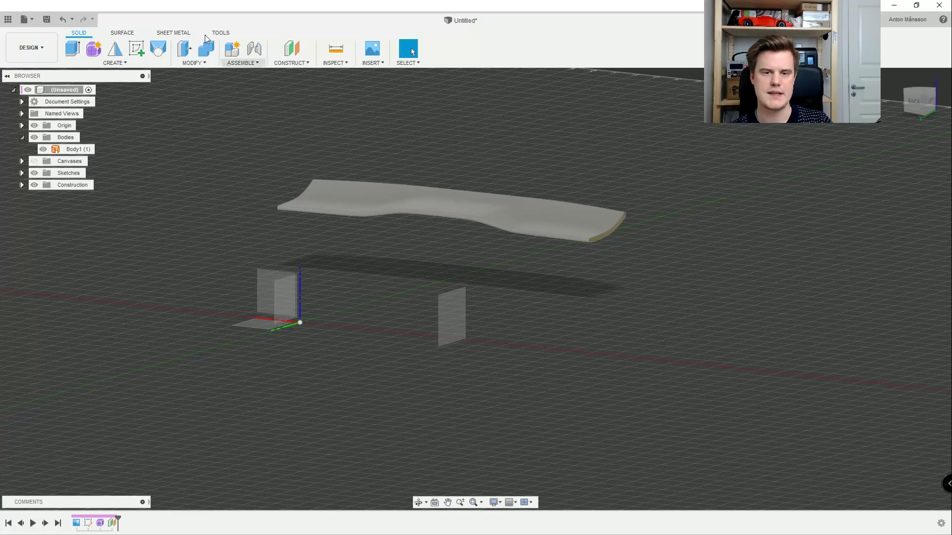
left_click(134, 46)
left_click(457, 328)
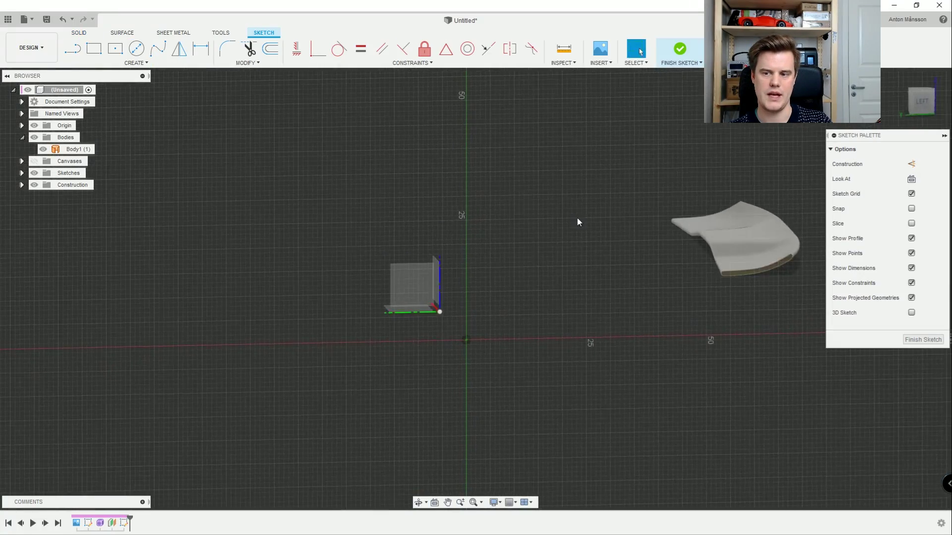
mouse_move(512, 249)
middle_mouse_down("shift")
mouse_move(576, 251)
mouse_move(403, 246)
middle_mouse_up("shift")
left_click(926, 102)
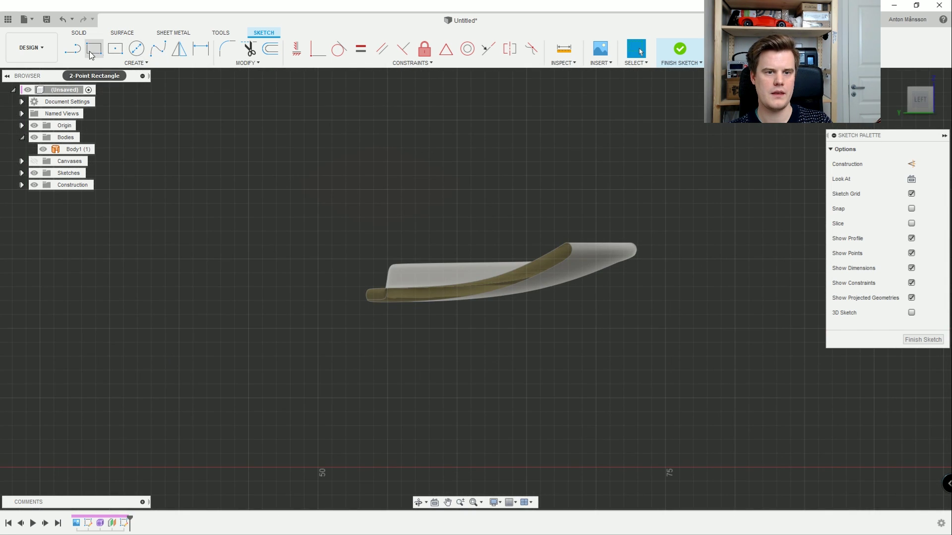
- Sketch a 5 mm circle just beyond the wing's low end and a 7 mm circle centred on the profile's raised end
key("c")
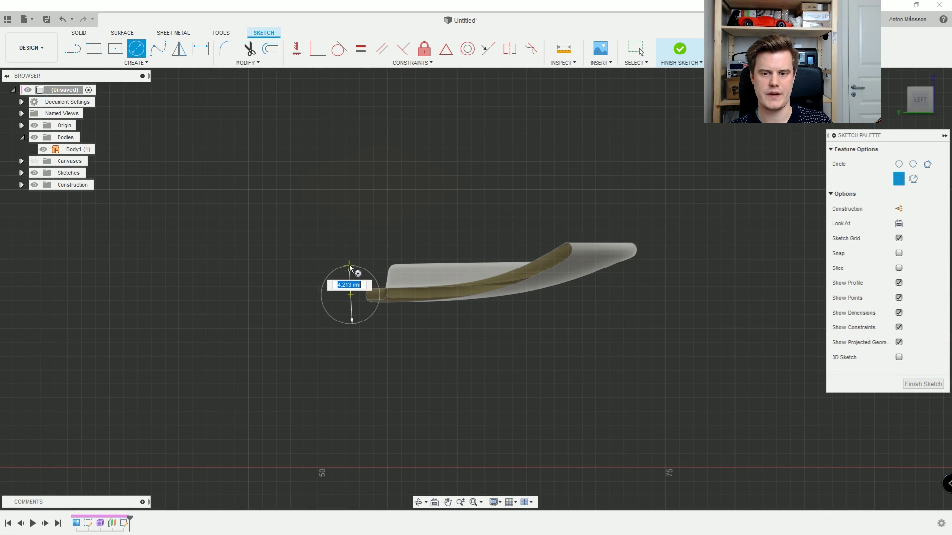
type("5")
key("Return")
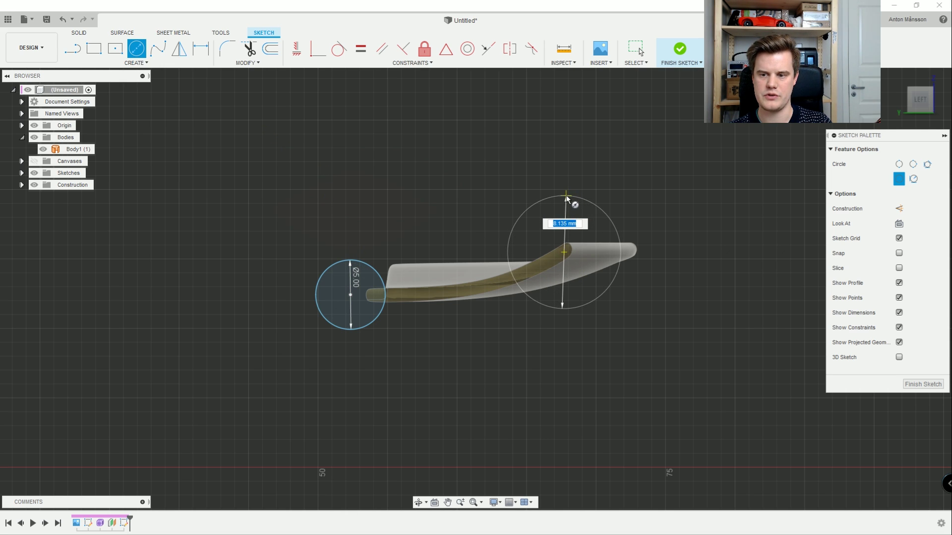
- Sketch a sloped line about 19.8 mm long above the two circles
left_click(78, 49)
left_click(299, 253)
left_click(565, 176)
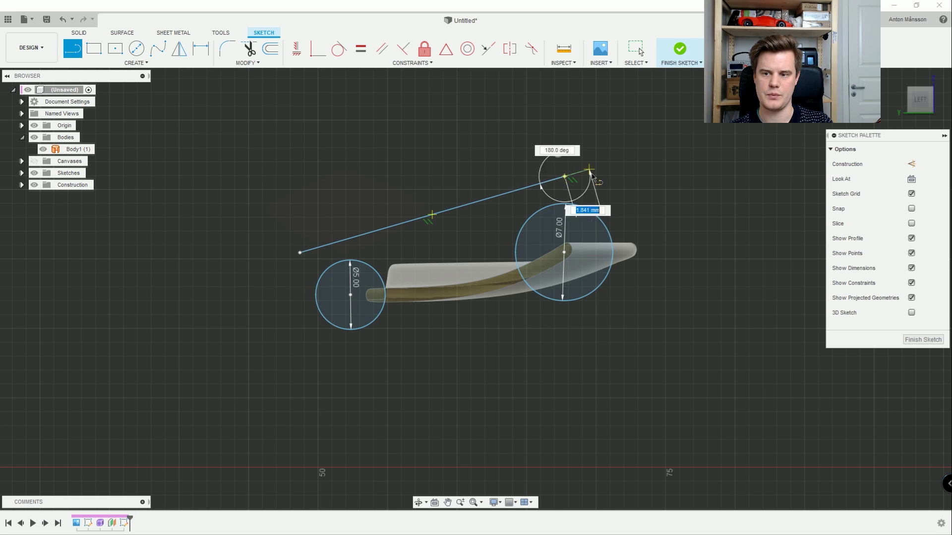
right_click(593, 175)
left_click(631, 159)
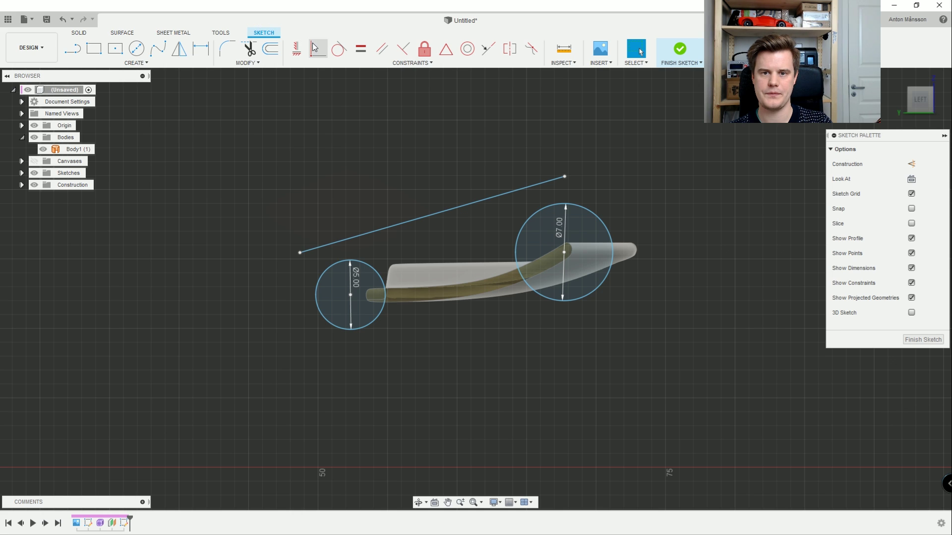
- Try making the sloped line tangent to the 5 mm circle, and undo the constraint
left_click(328, 246)
left_click(337, 265)
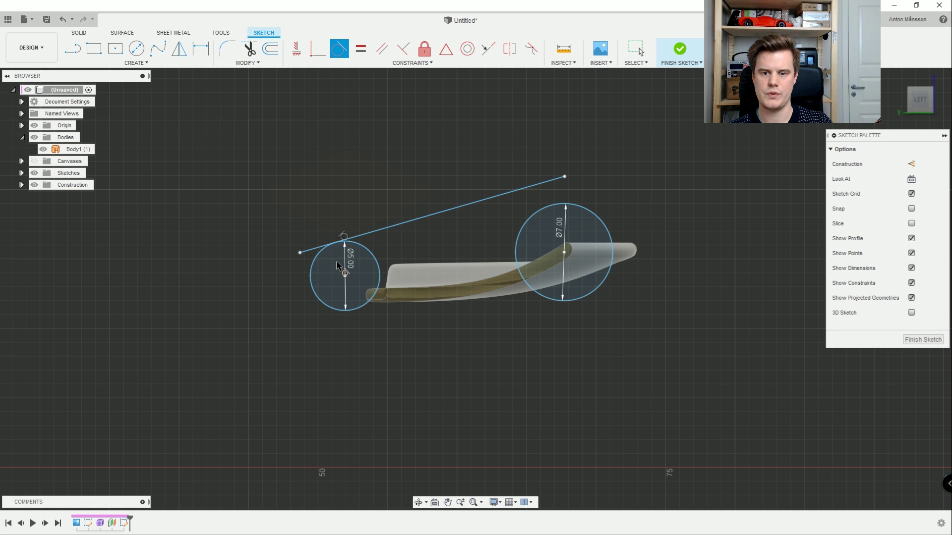
key("ctrl+z")
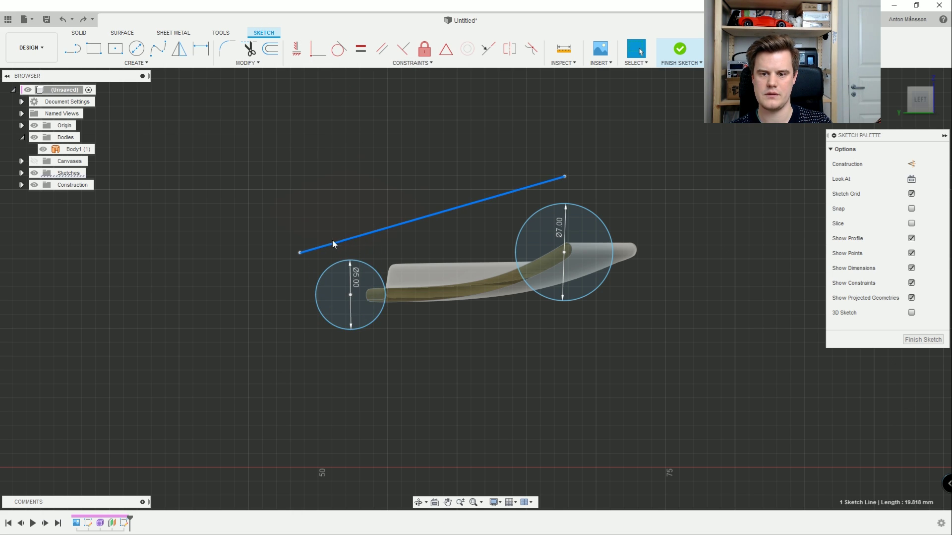
- Fix the 5 mm and 7 mm circles in place
right_click(343, 202)
left_click(343, 202)
left_click(351, 295)
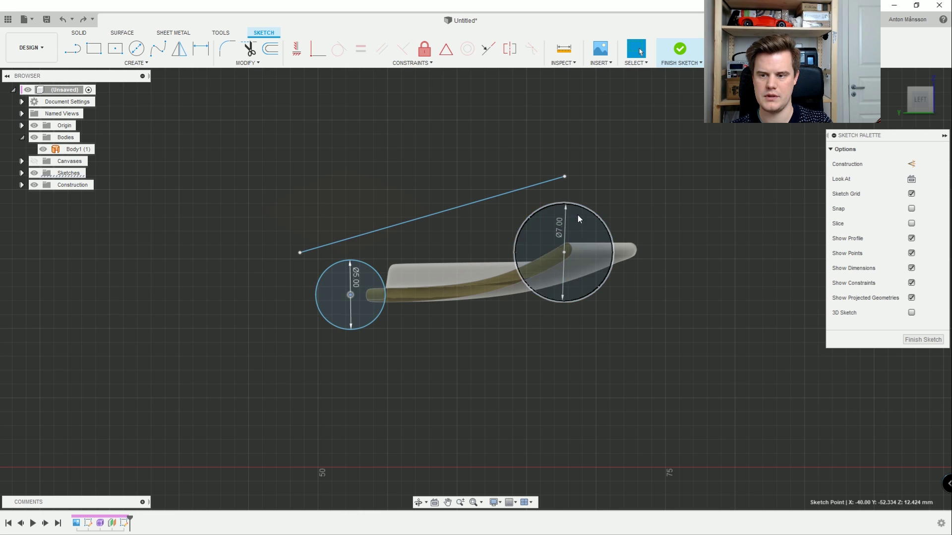
left_click(598, 219)
left_click(373, 269)
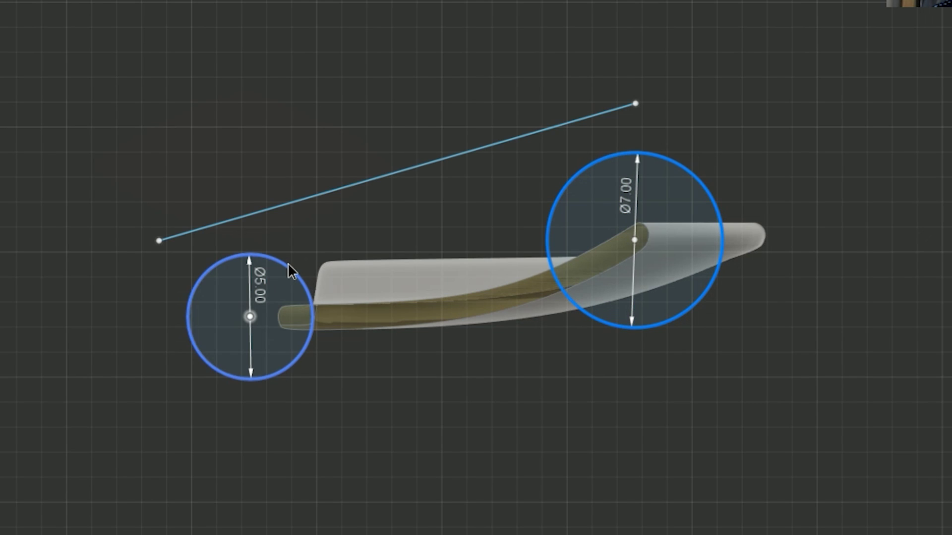
right_click(373, 269)
left_click(275, 427)
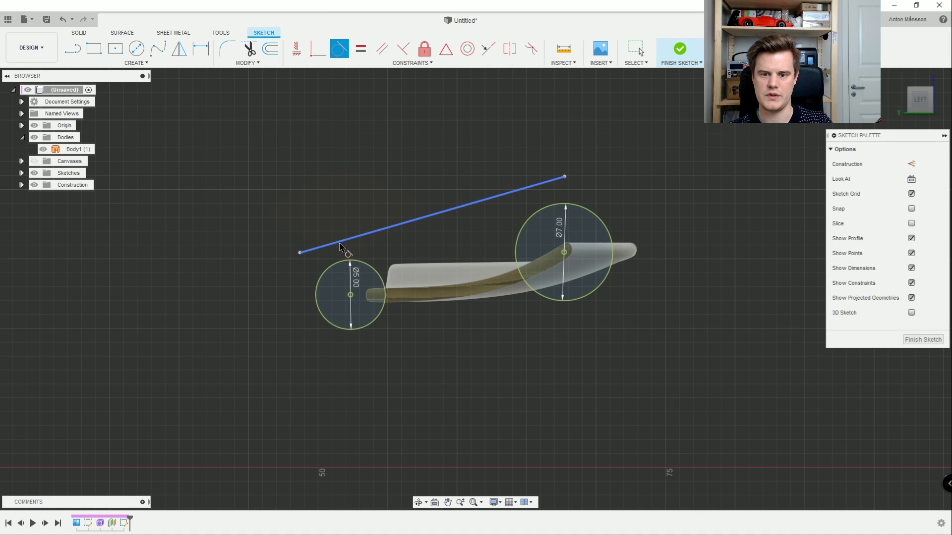
- Make the upper sloped line tangent to both the 5 mm and the 7 mm circles
left_click(341, 247)
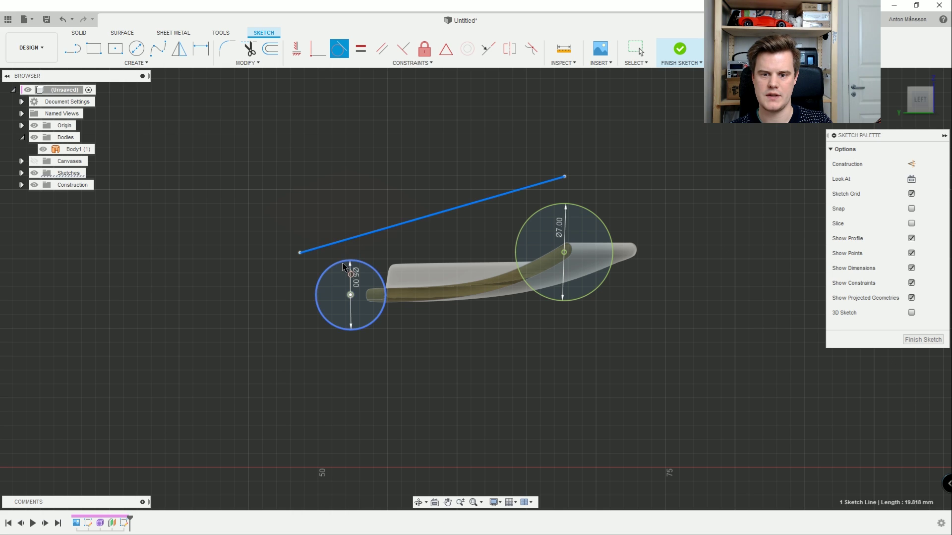
left_click(348, 261)
left_click(545, 202)
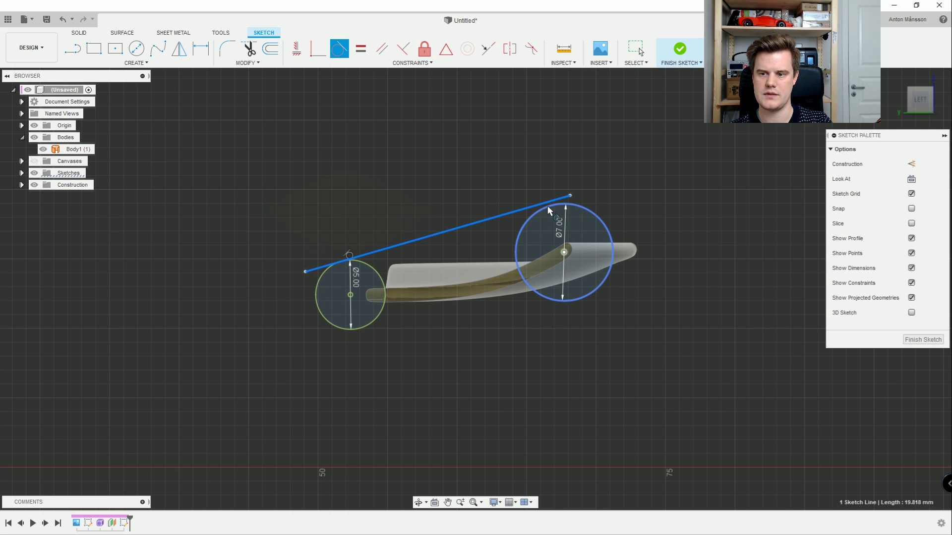
left_click(546, 207)
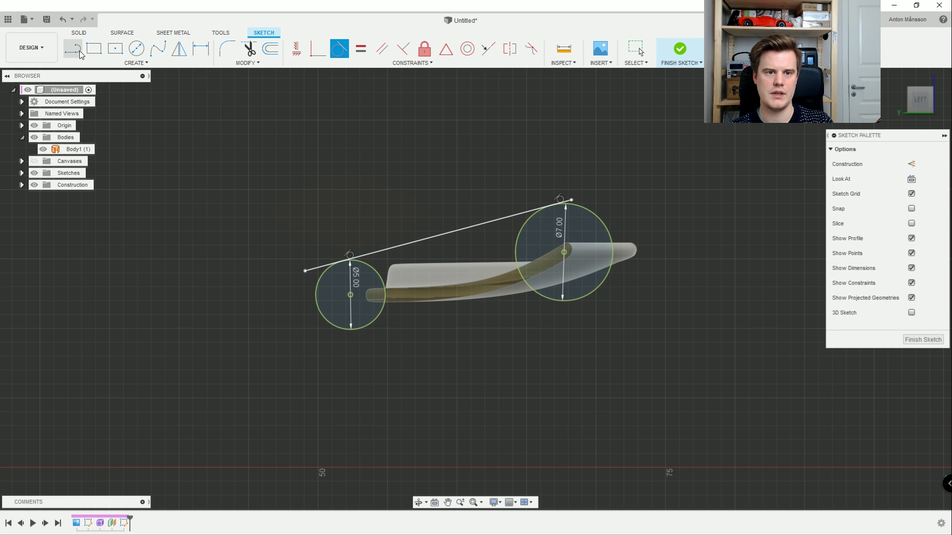
- Sketch a small circle of about 1.7 mm radius directly below the 7 mm circle, slightly overlapping its lower edge
left_click(136, 49)
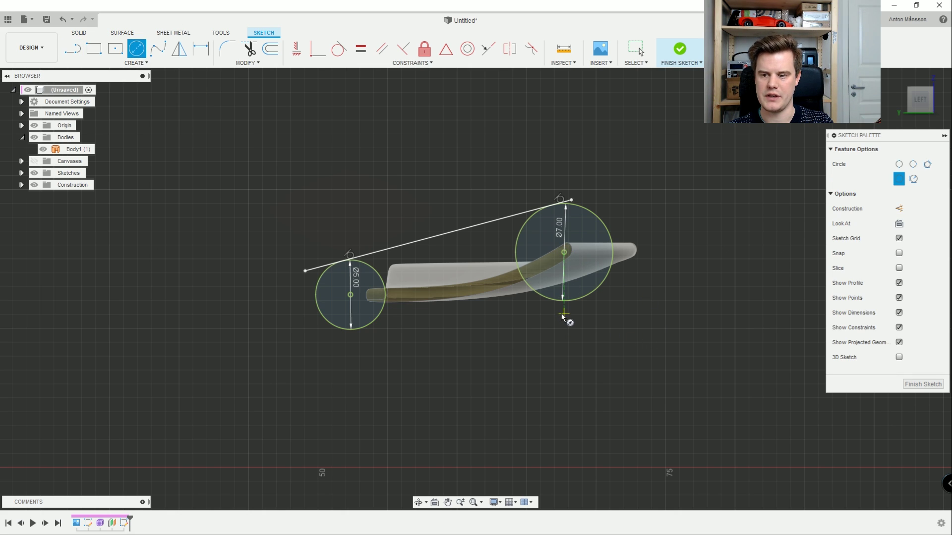
right_click(564, 295)
left_click(544, 334)
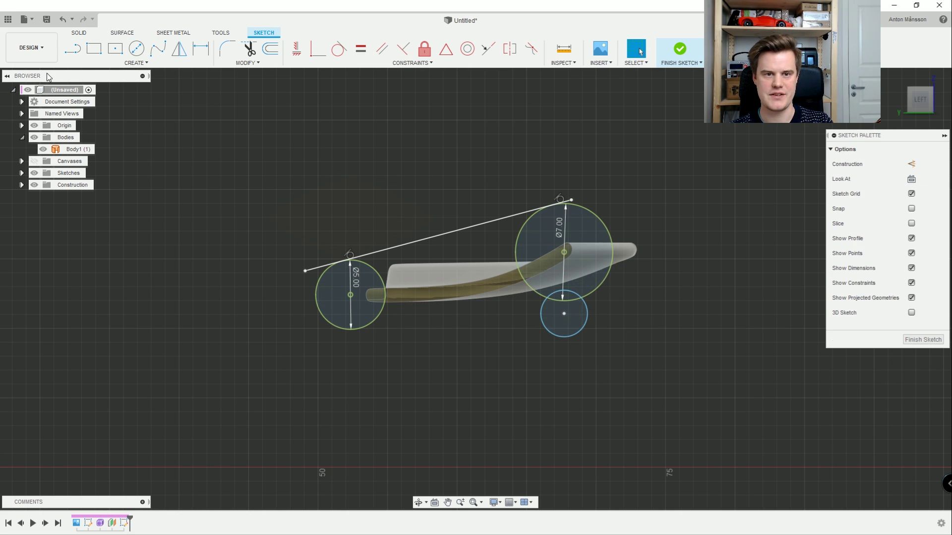
- Sketch a slightly sloped line beneath the circles and a vertical line about 8.2 mm long just beyond the wing's raised end
left_click(323, 338)
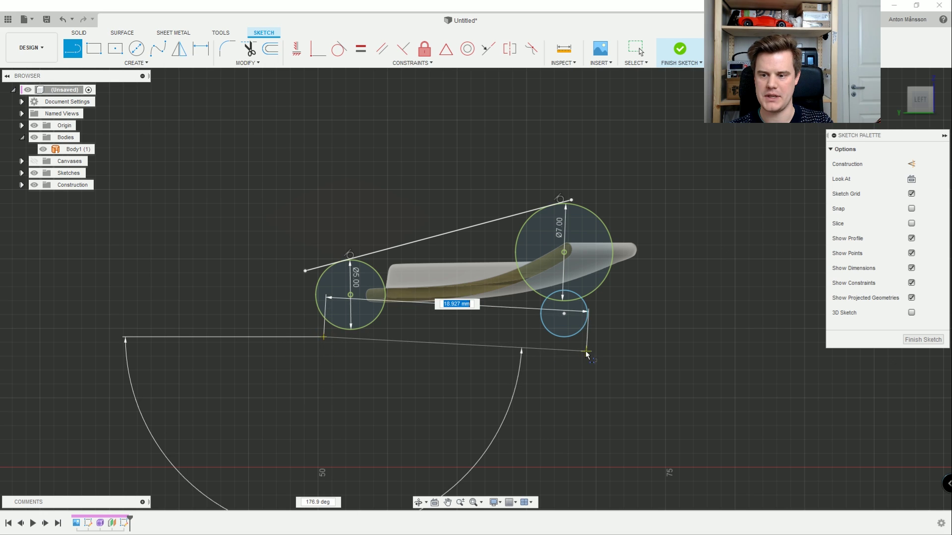
left_click(562, 352)
key("Escape")
right_click(656, 320)
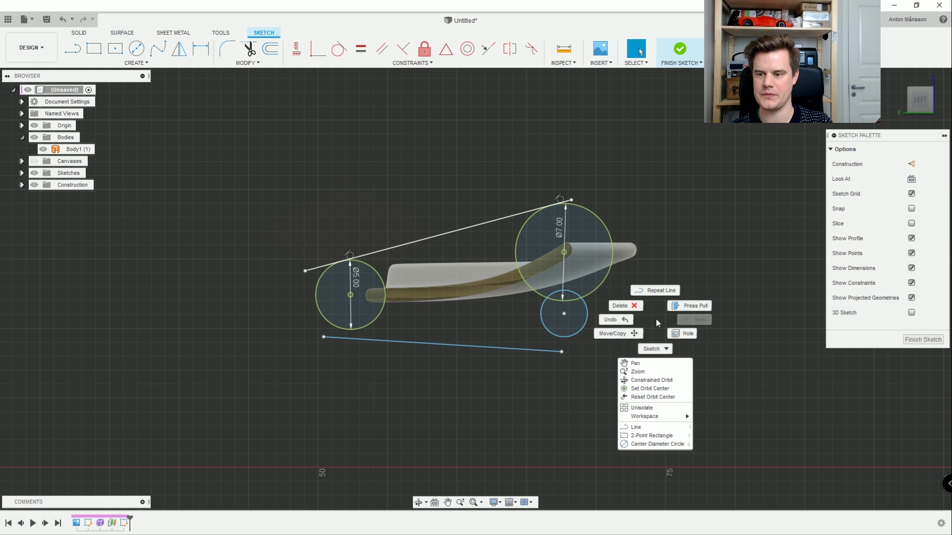
left_click(655, 289)
left_click(646, 224)
left_click(646, 337)
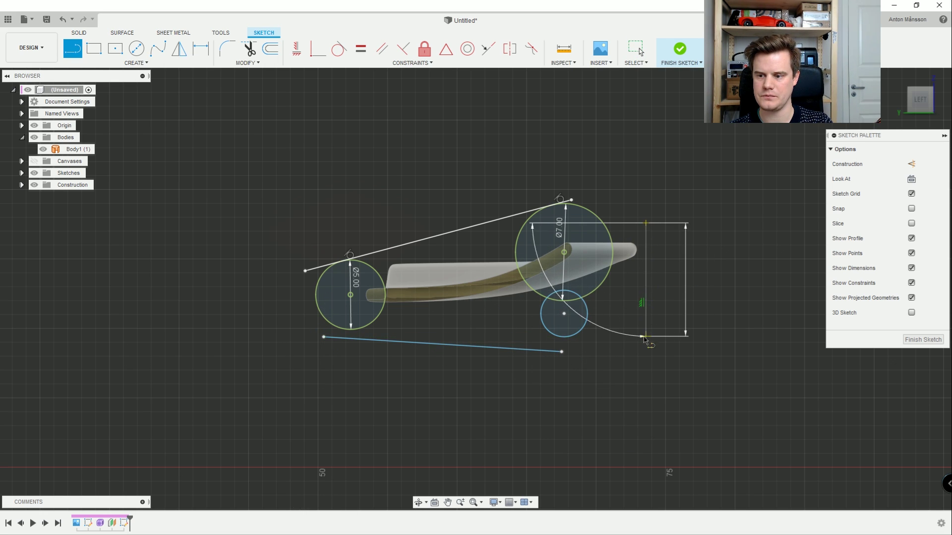
right_click(646, 336)
left_click(679, 338)
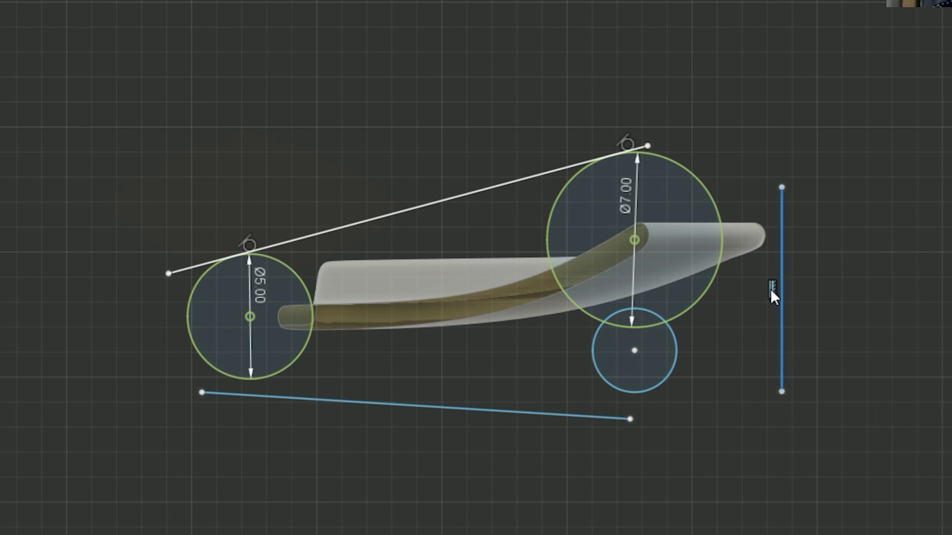
- Fix the small circle below the 7 mm circle in place
left_click(676, 361)
right_click(672, 364)
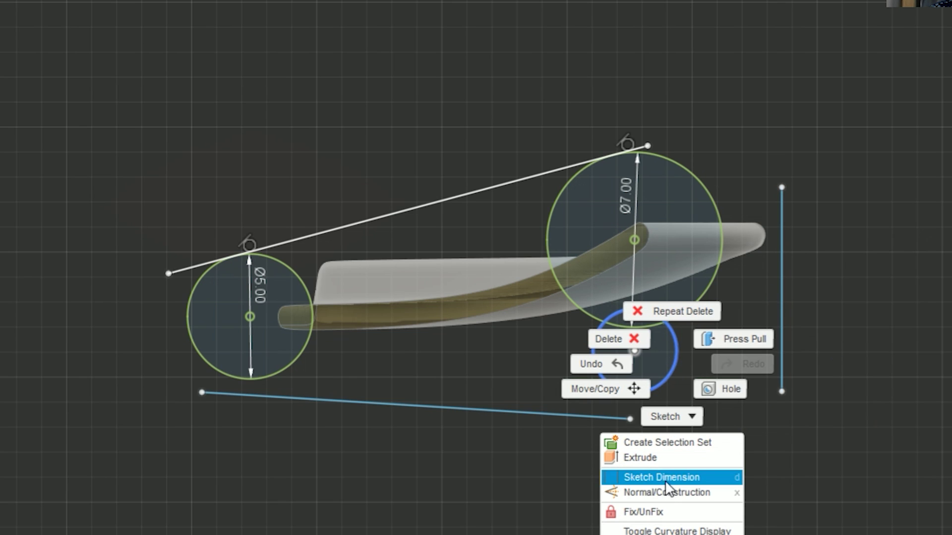
left_click(663, 512)
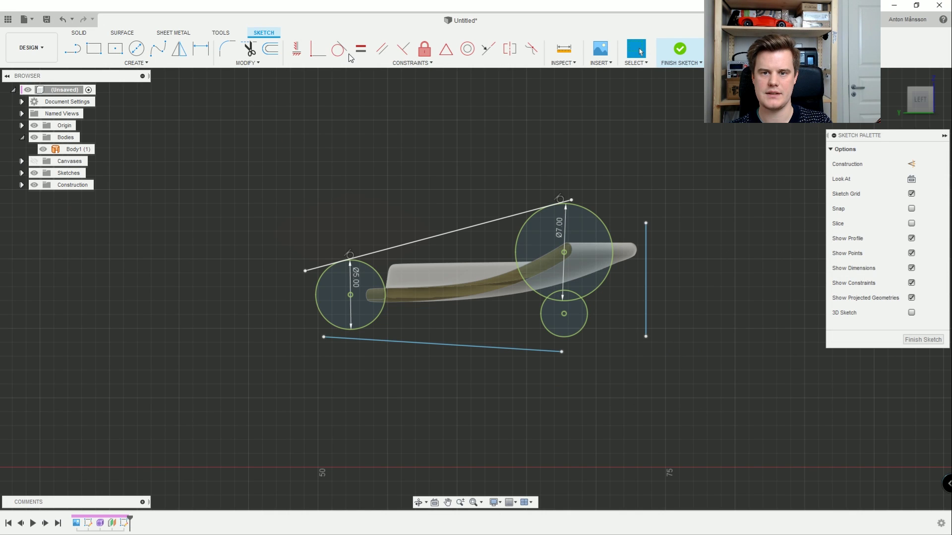
- Make the vertical line tangent to the 7 mm and small circles, and the lower line tangent to the small and 5 mm circles
left_click(646, 239)
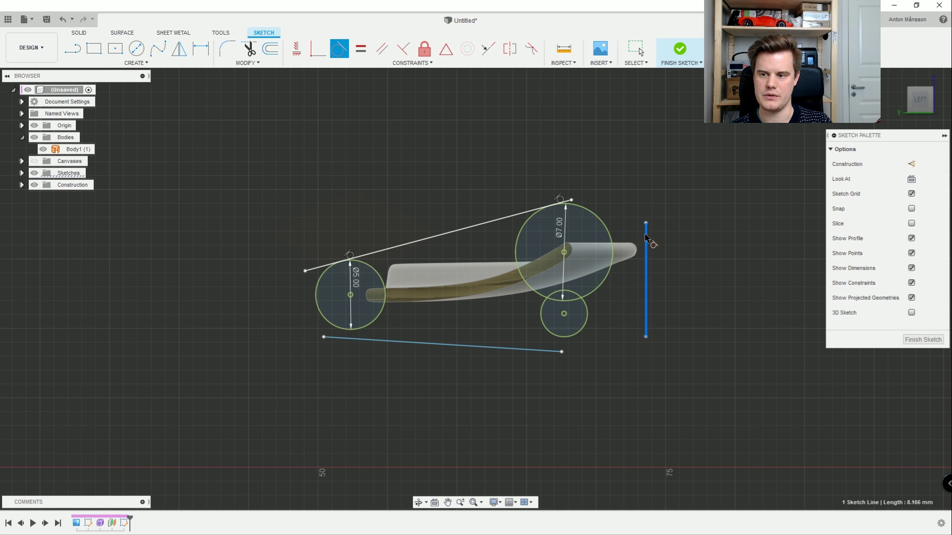
left_click(613, 240)
left_click(617, 320)
left_click(588, 325)
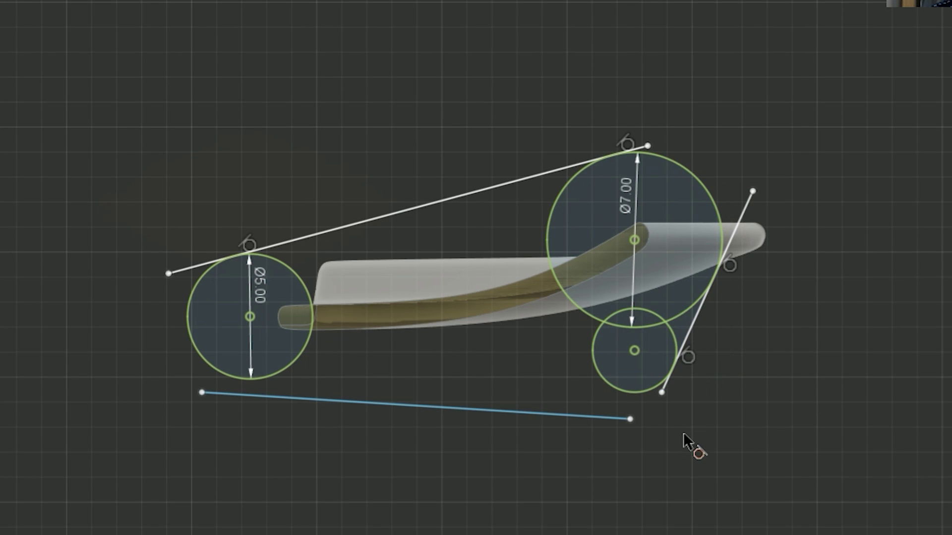
left_click(590, 417)
left_click(618, 390)
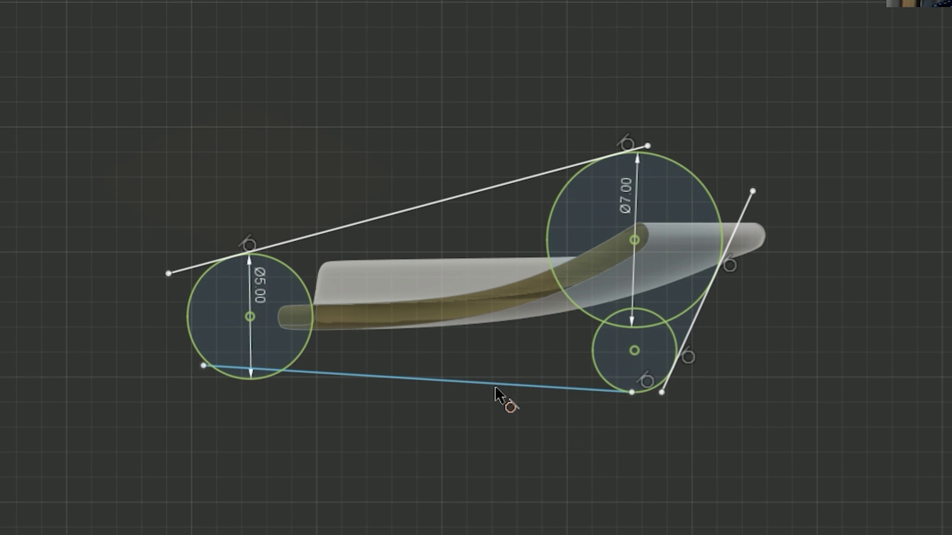
left_click(325, 377)
left_click(237, 381)
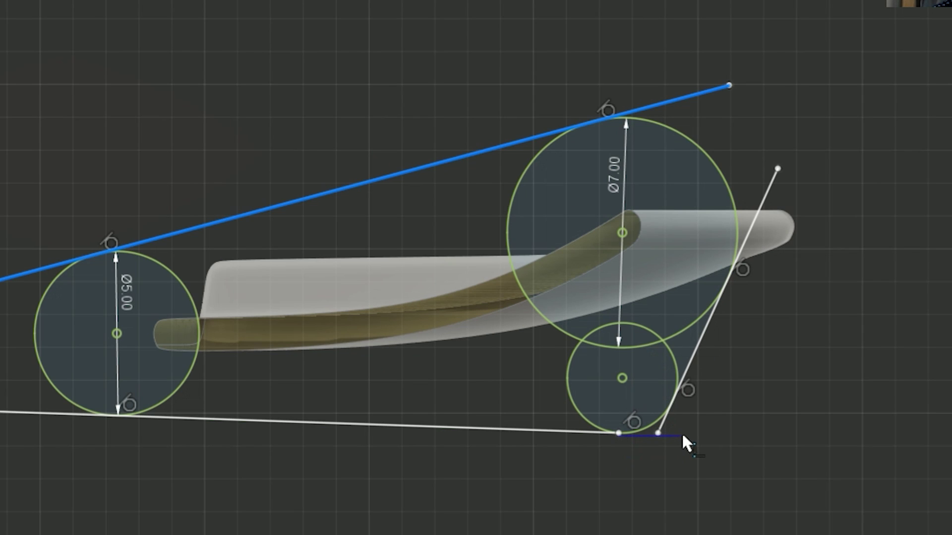
- Extend the lower line past the steep line's end and trim away the inner arcs of the three circles
key("Escape")
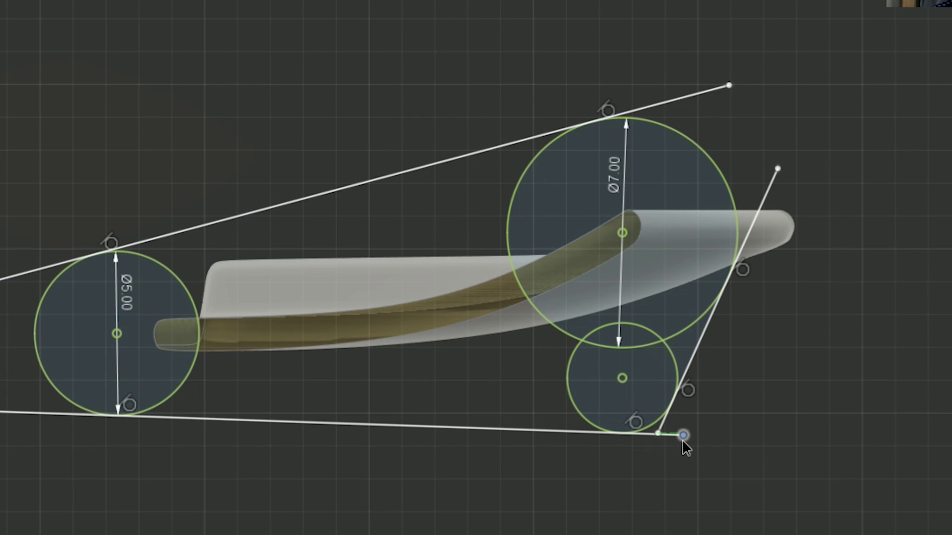
left_click_drag(684, 437, 721, 436)
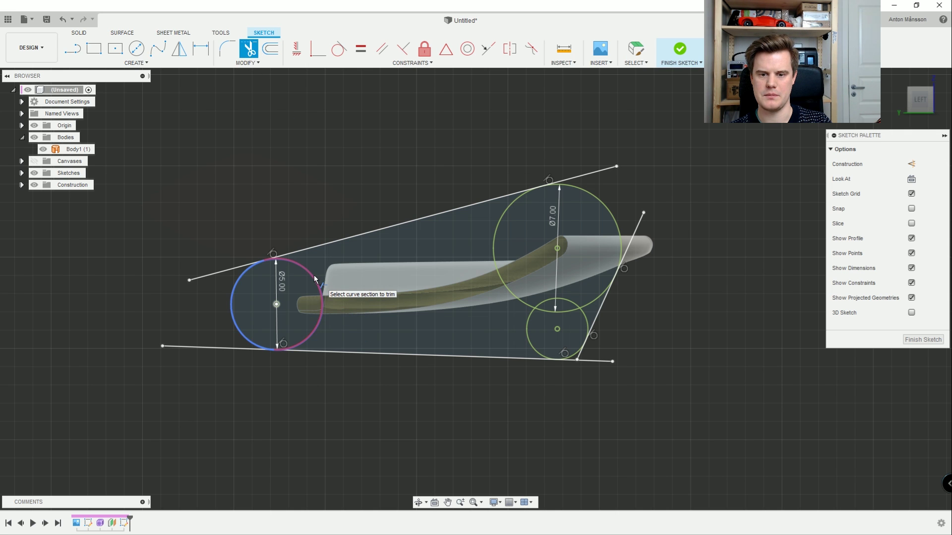
left_click(315, 279)
left_click(512, 233)
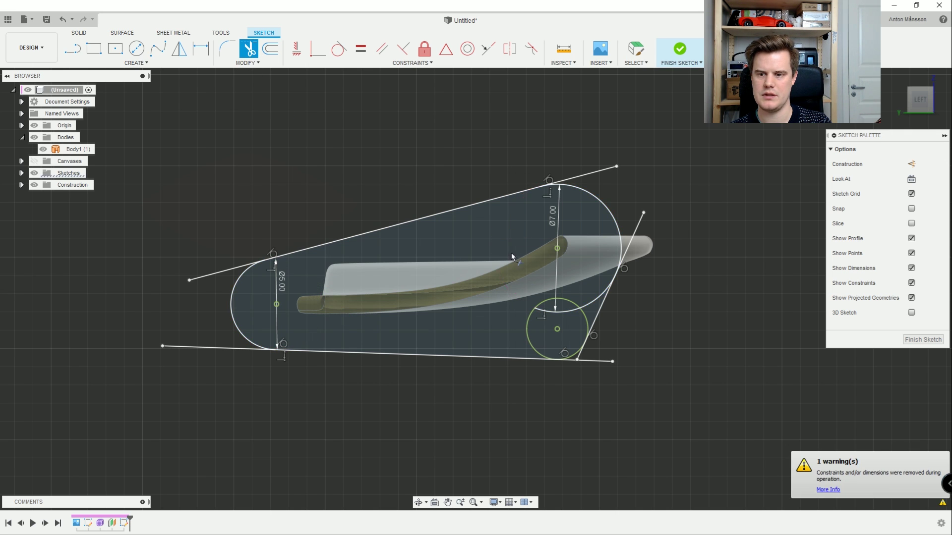
left_click(529, 339)
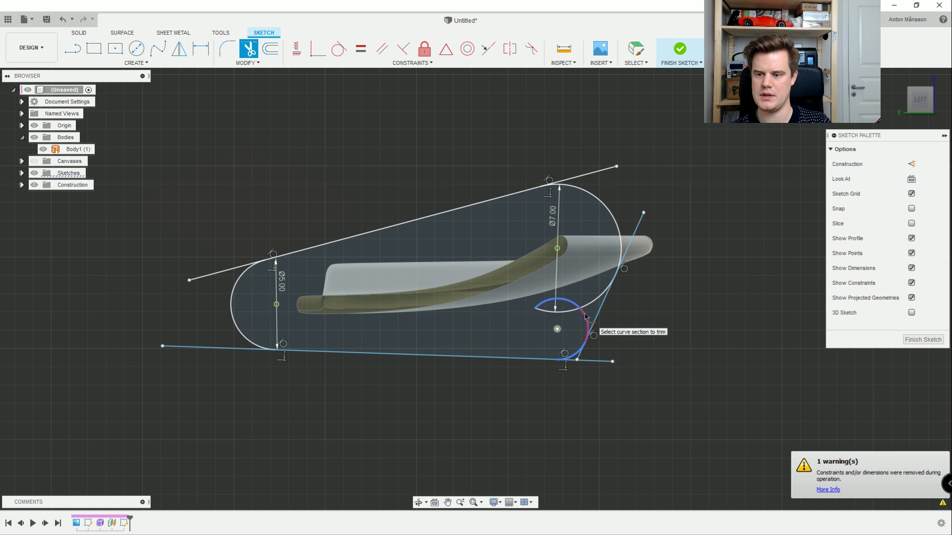
left_click(586, 315)
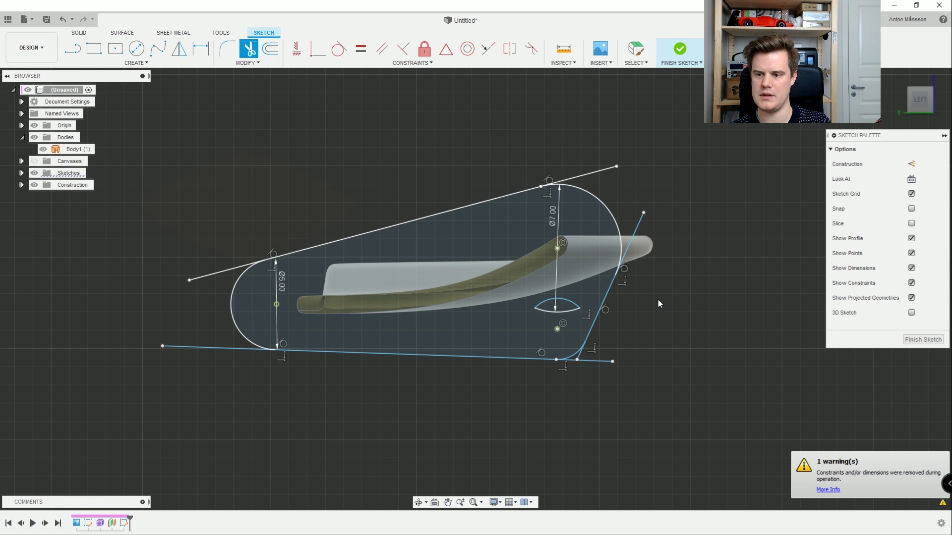
- End trimming and delete the small circle's leftover arc inside the end plate outline
right_click(658, 301)
left_click(692, 300)
right_click(575, 303)
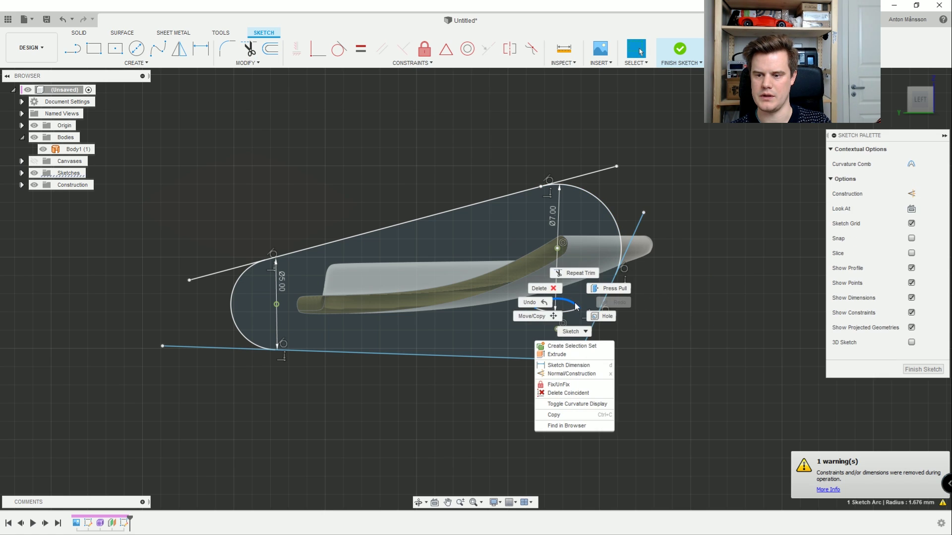
left_click(547, 288)
right_click(687, 314)
left_click(718, 316)
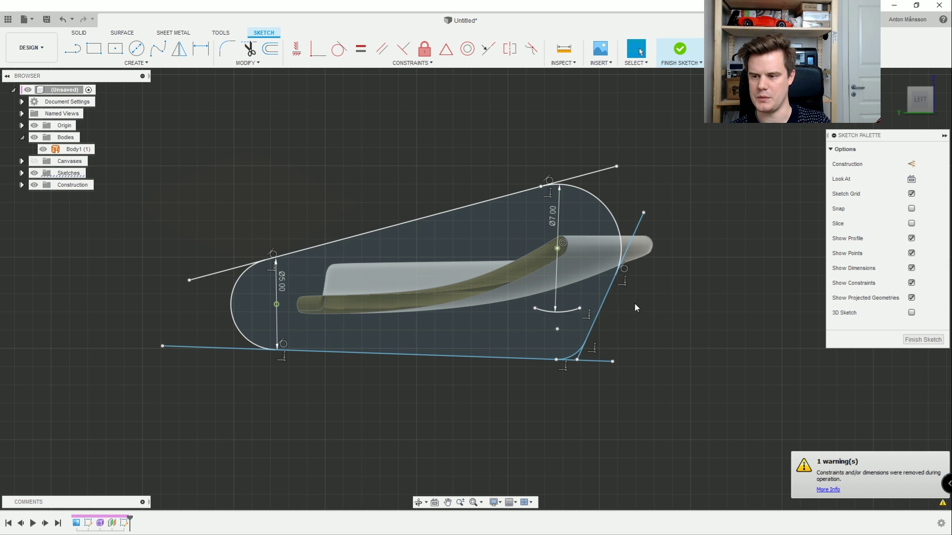
- Extrude the closed end plate profile about 1.2 mm away from the wing as a new body
left_click(598, 294)
scroll(602, 293, "down", 2)
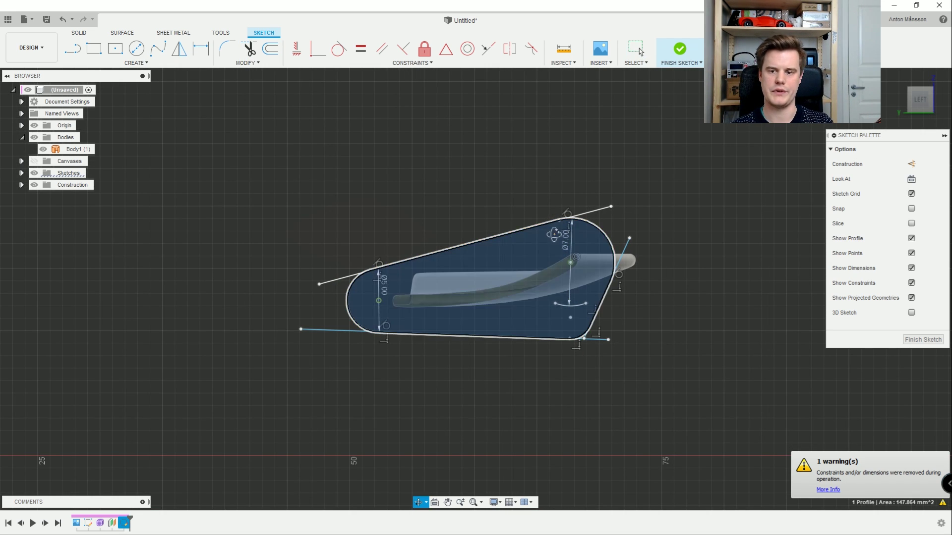
middle_click_drag(515, 273, 419, 272, "shift")
key("e")
left_click_drag(398, 271, 406, 274)
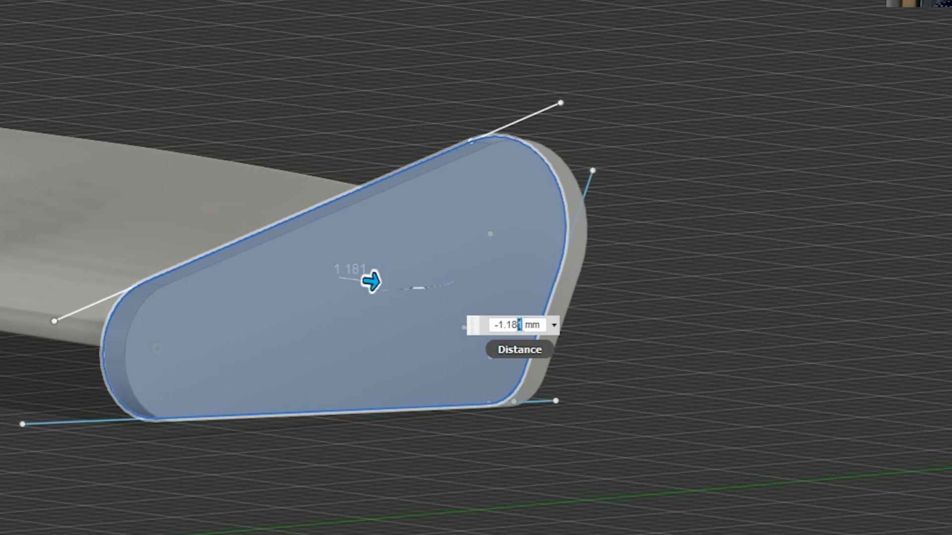
key("Return")
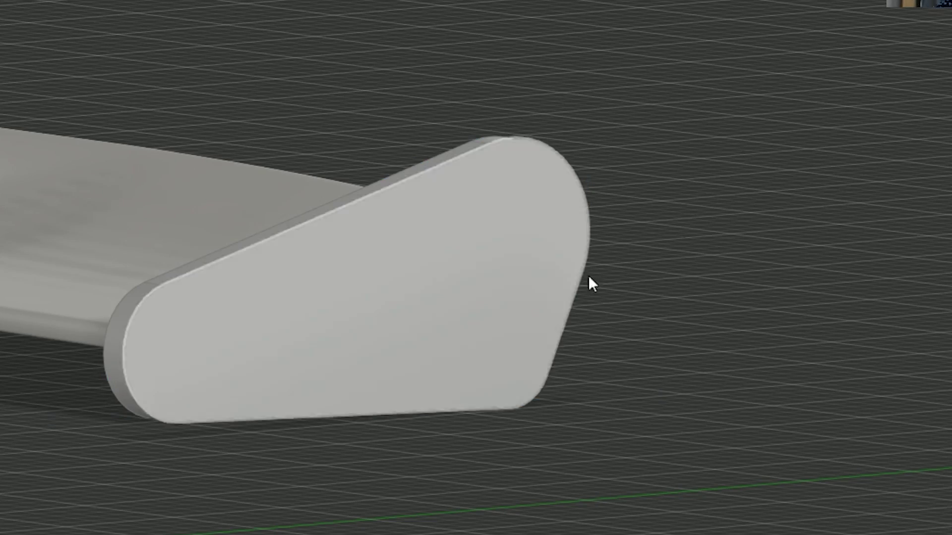
- Try reordering the timeline so that the wing form comes after the end plate's sketch and extrusion
scroll(366, 259, "down", 4)
mouse_move(365, 259)
middle_mouse_down("shift")
mouse_move(460, 279)
mouse_move(555, 211)
mouse_move(493, 214)
mouse_move(513, 222)
middle_mouse_up("shift")
scroll(553, 205, "up", 4)
scroll(501, 224, "down", 6)
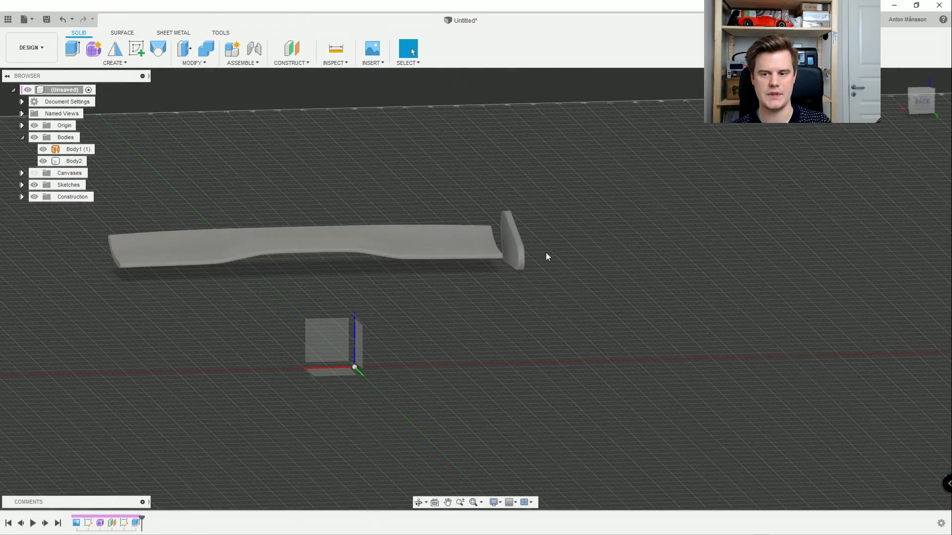
middle_click_drag(546, 251, 513, 260, "shift")
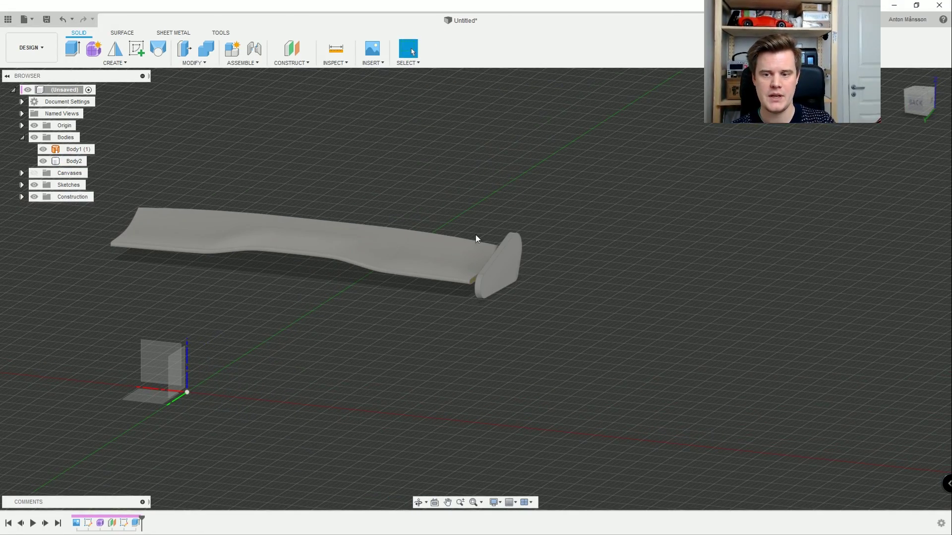
scroll(473, 238, "up", 3)
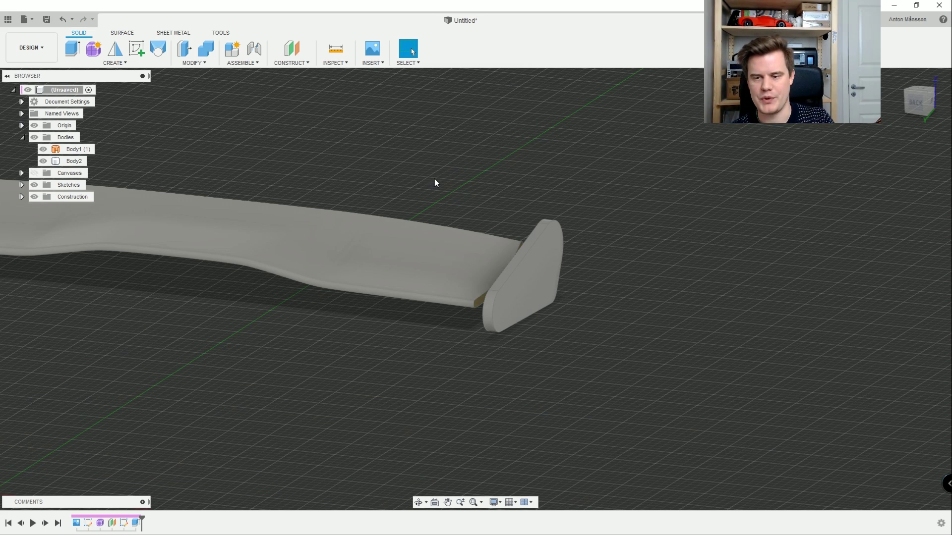
middle_click_drag(459, 260, 483, 208, "shift")
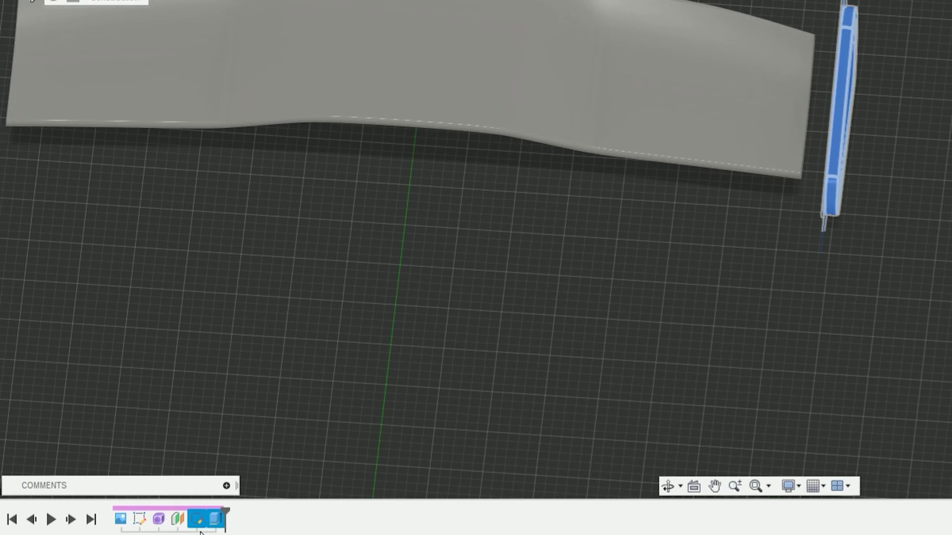
left_click_drag(184, 532, 155, 528)
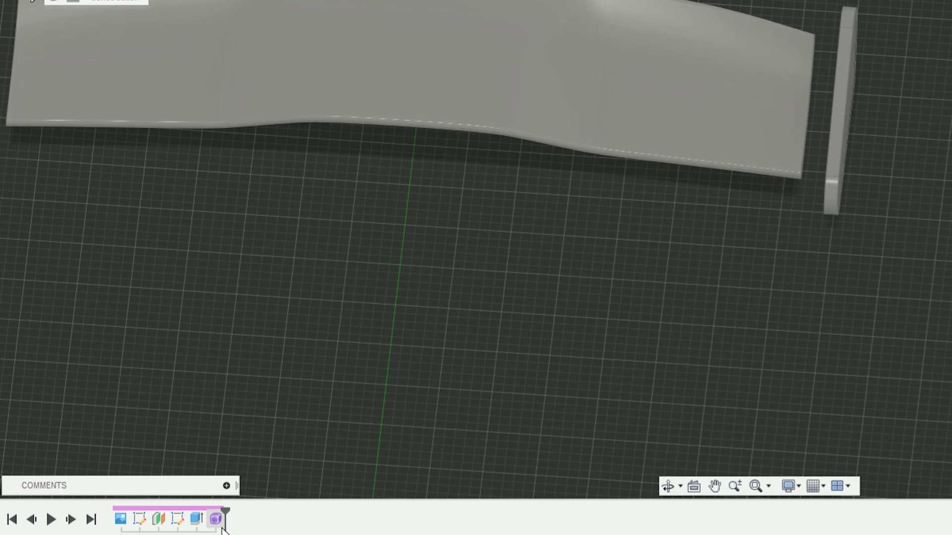
- Edit the wing form and move its open end's edge loop outward until it meets the end plate
scroll(743, 107, "up", 3)
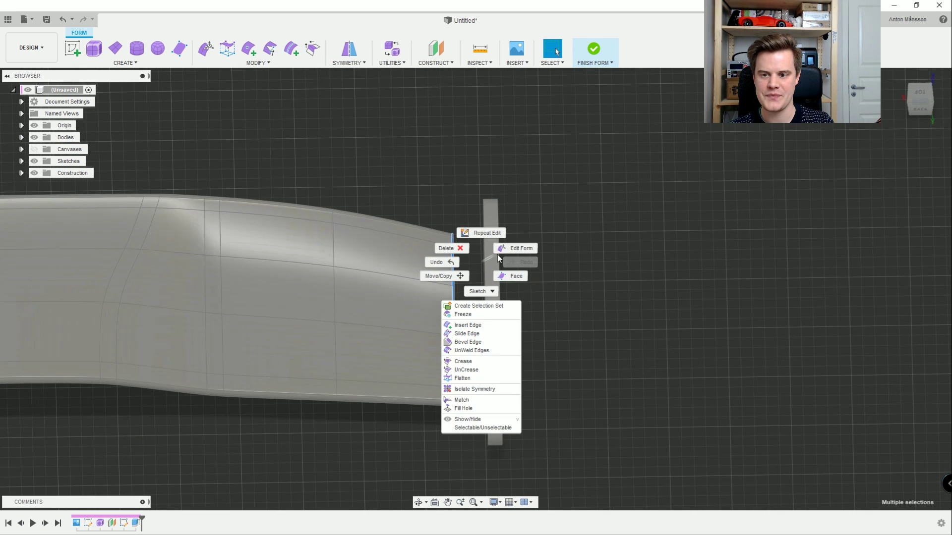
left_click(516, 249)
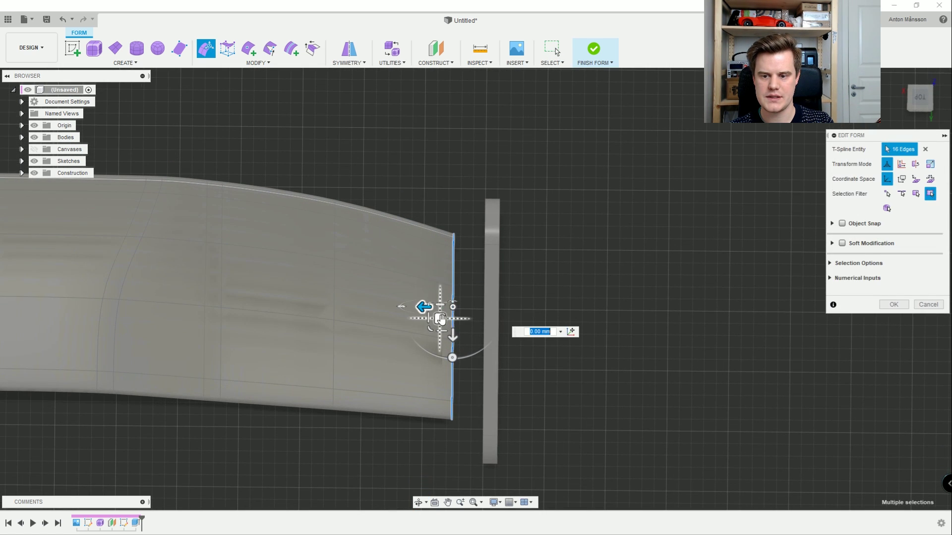
left_click_drag(445, 312, 474, 338)
middle_click_drag(474, 337, 666, 286, "shift")
middle_click_drag(468, 300, 425, 276, "shift")
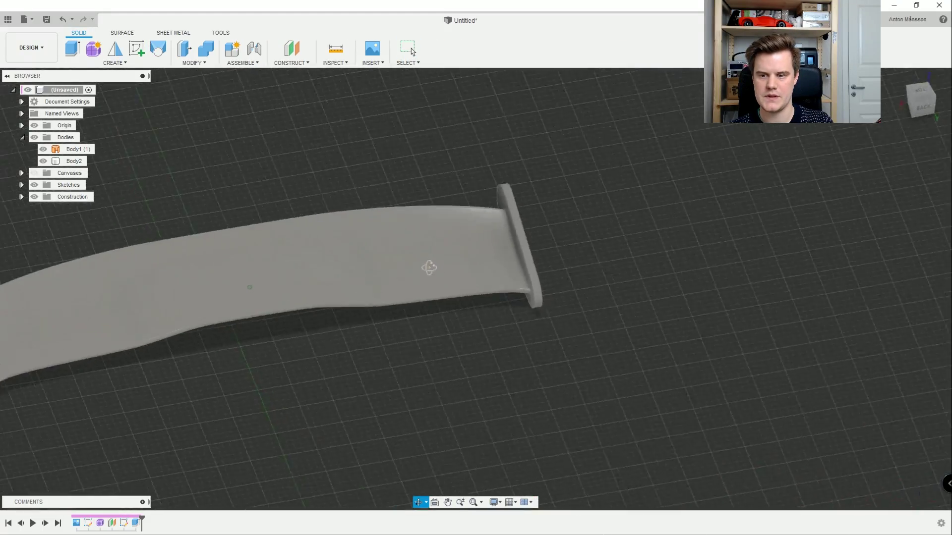
- Examine the extended wing's junction with the end plate and its open opposite end
middle_click_drag(430, 268, 518, 294, "shift")
middle_click_drag(237, 346, 323, 345)
scroll(323, 345, "up", 3)
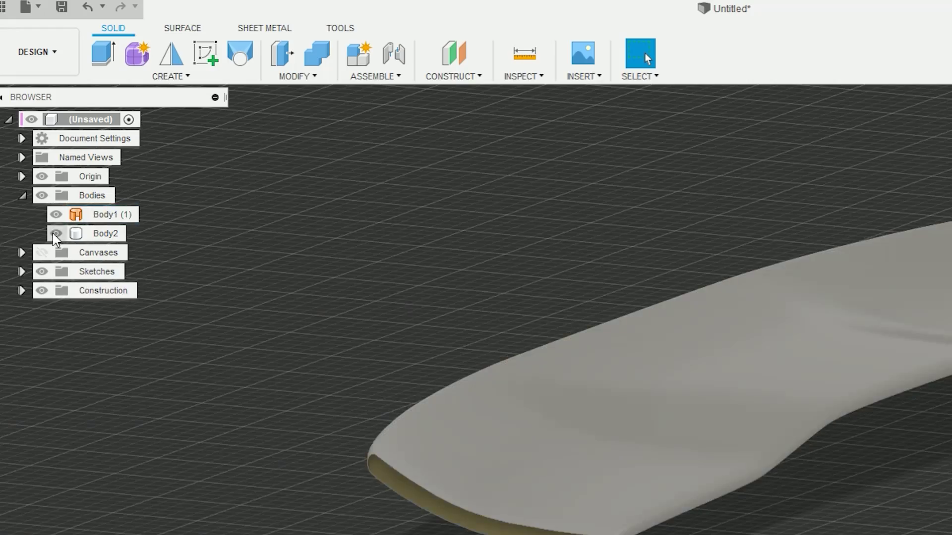
left_click(248, 228)
scroll(248, 228, "down", 3)
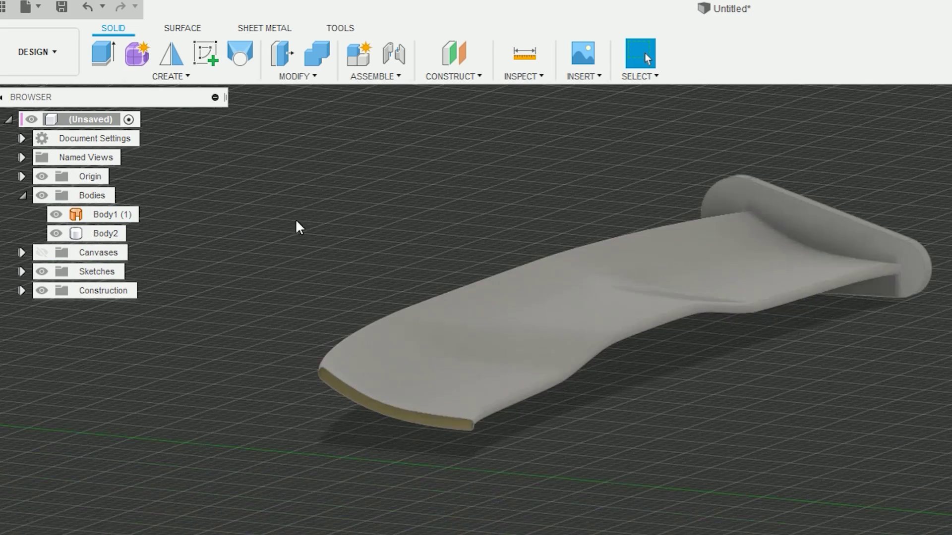
- Hide the end plate body so that the wing's open end beside it is exposed
middle_click_drag(490, 154, 442, 201)
left_click(60, 235)
left_click(56, 234)
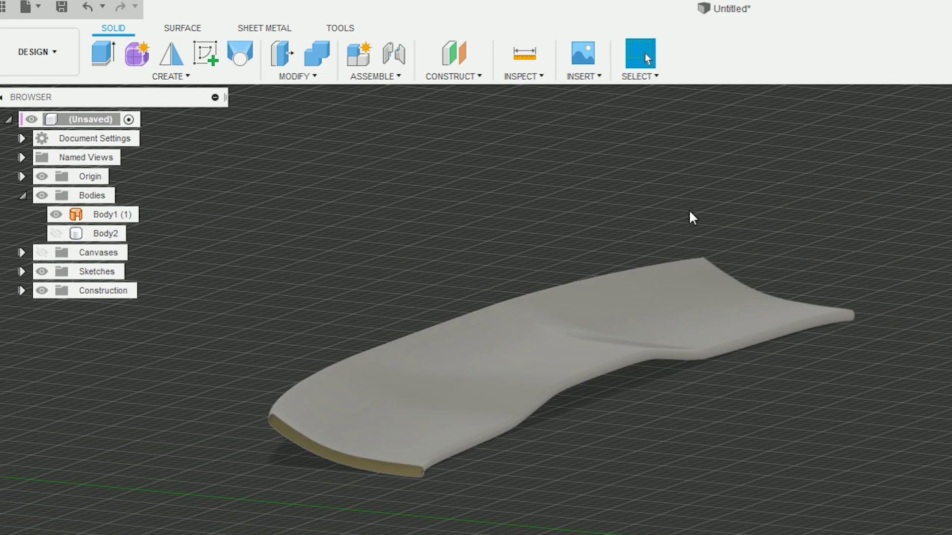
middle_click_drag(695, 212, 461, 238, "shift")
middle_click_drag(917, 367, 753, 347, "shift")
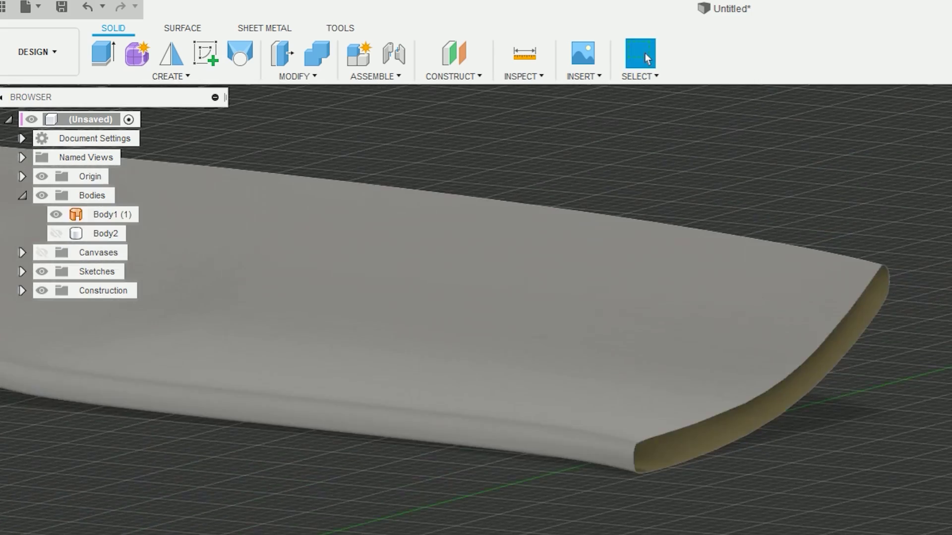
- Patch the wing's open end on the end plate side with a surface created as a new body
left_click(185, 31)
left_click(143, 52)
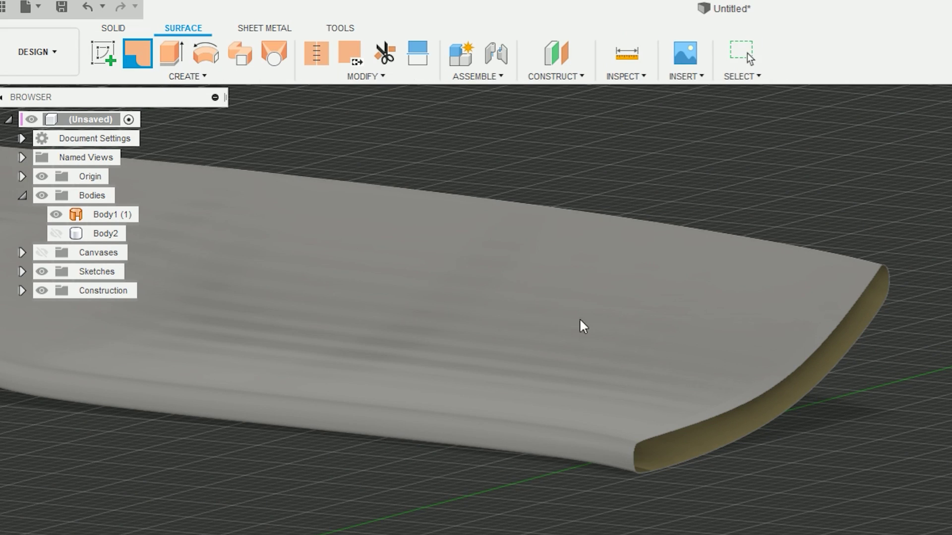
left_click(732, 415)
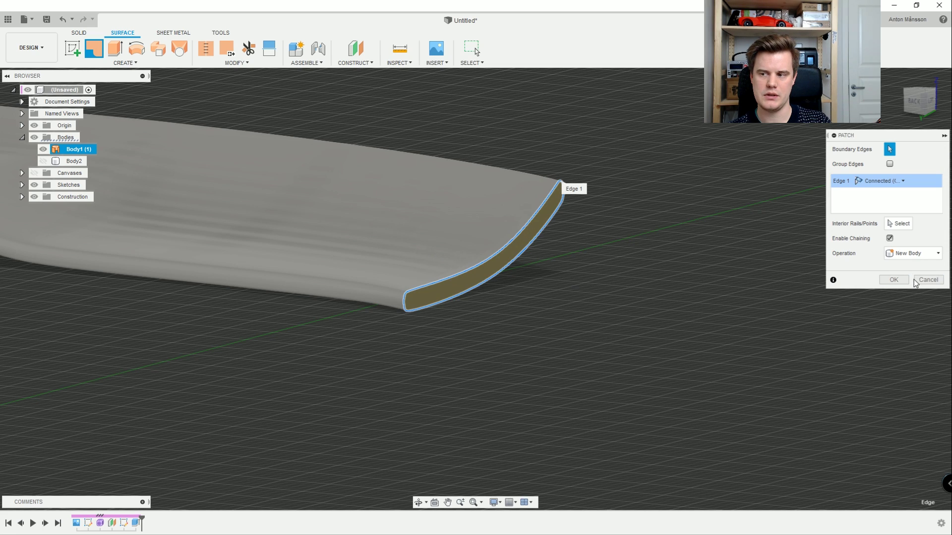
scroll(681, 326, "down", 2)
middle_click_drag(129, 266, 293, 313)
middle_click_drag(194, 213, 159, 294, "shift")
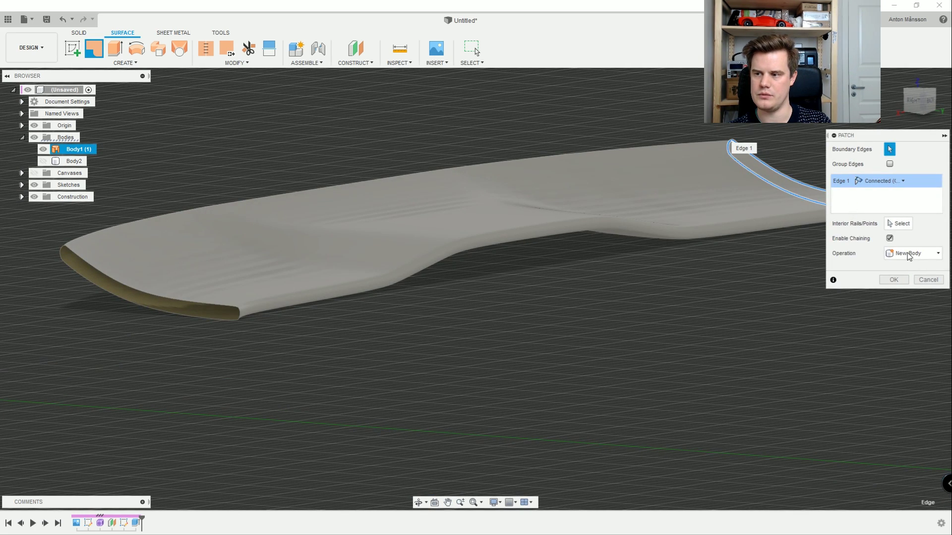
left_click(895, 279)
- Repeat the Patch command to close the wing's opposite open end with another new body surface
right_click(160, 140)
left_click(161, 110)
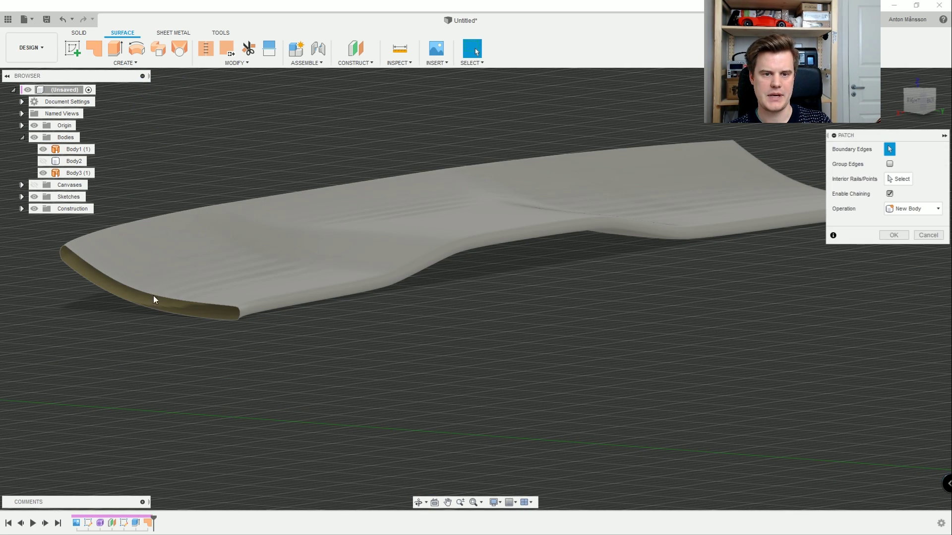
left_click(154, 301)
left_click(893, 281)
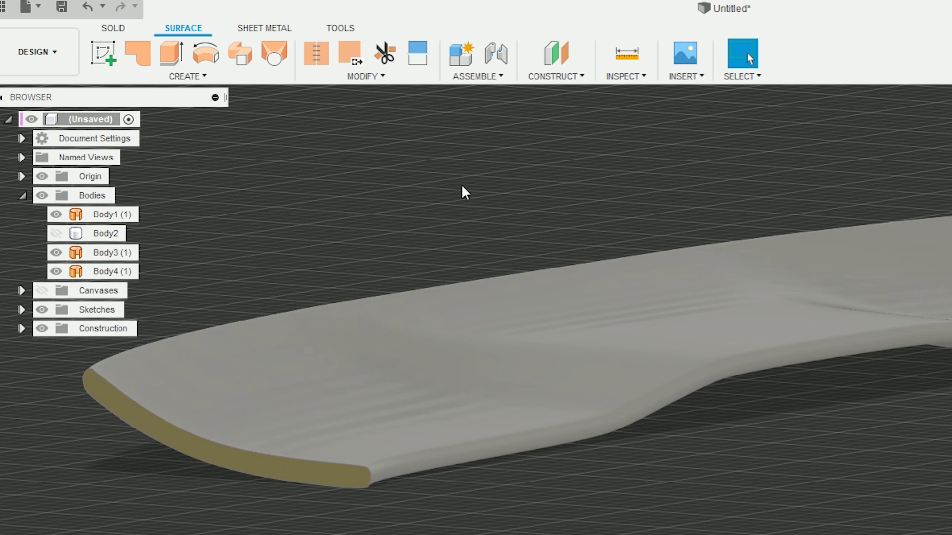
- Stitch the wing surface and both end patches into one new solid body with a 0.10 mm tolerance
left_click(320, 62)
left_click(605, 306)
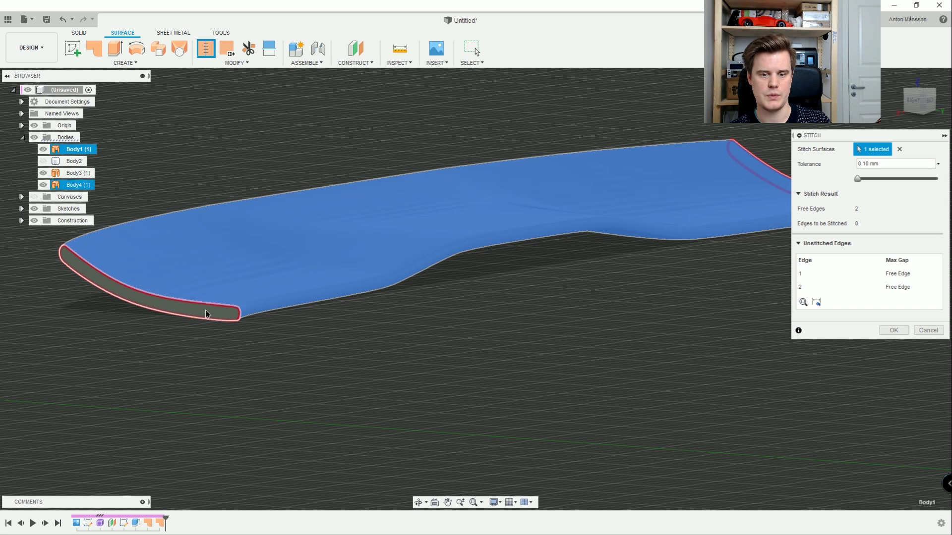
left_click(318, 478)
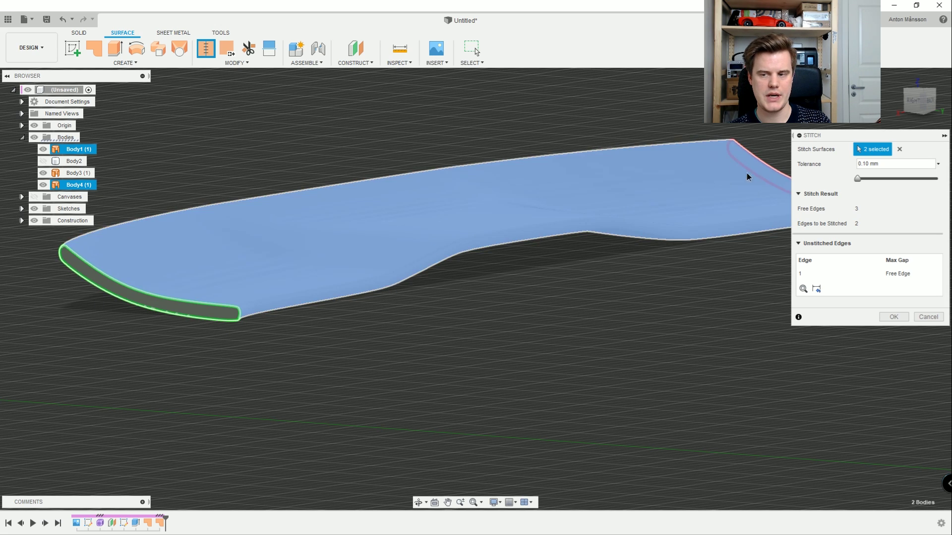
middle_click_drag(748, 176, 509, 293, "shift")
left_click(502, 287)
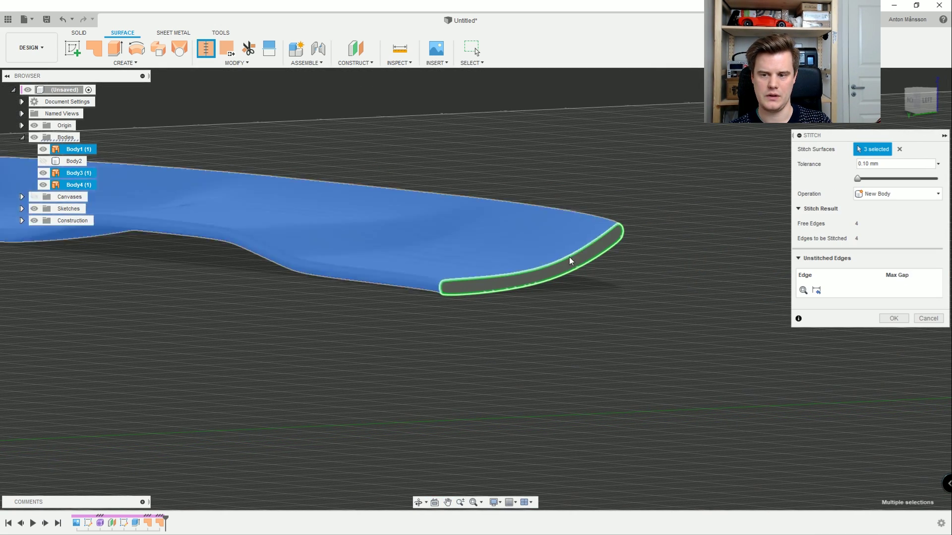
left_click(894, 319)
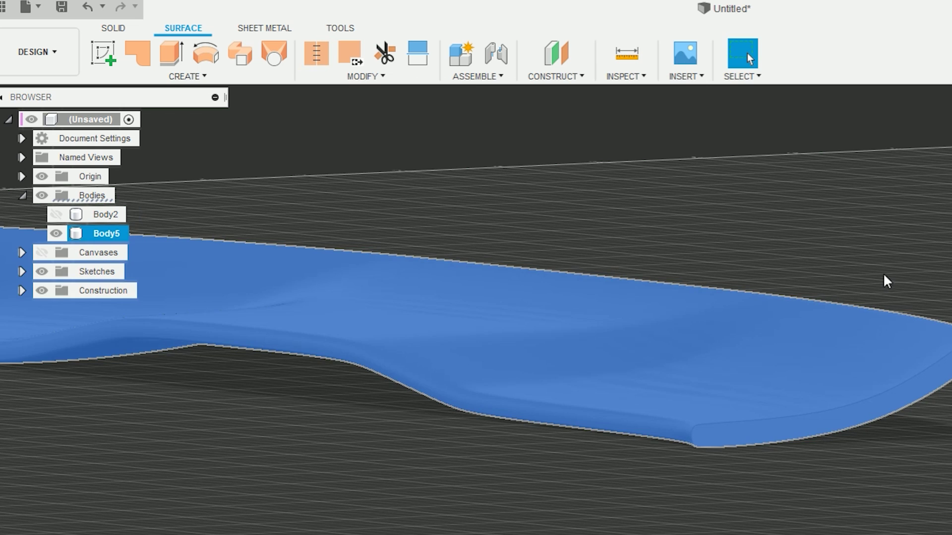
- Make the hidden end plate body visible again beside the stitched wing
scroll(557, 184, "down", 3)
left_click(186, 123)
left_click(88, 217)
left_click(55, 215)
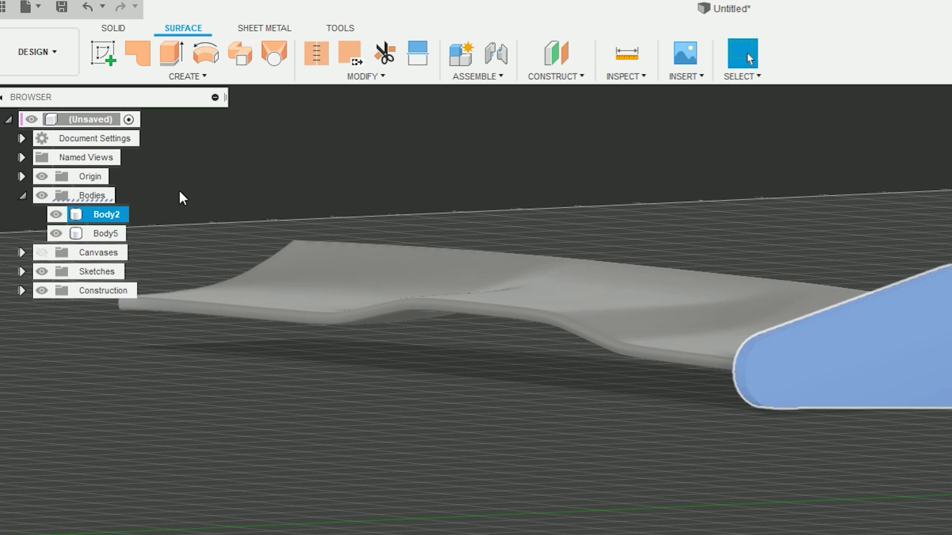
- Mirror the end plate body across the YZ origin plane to the wing's other end
left_click(113, 32)
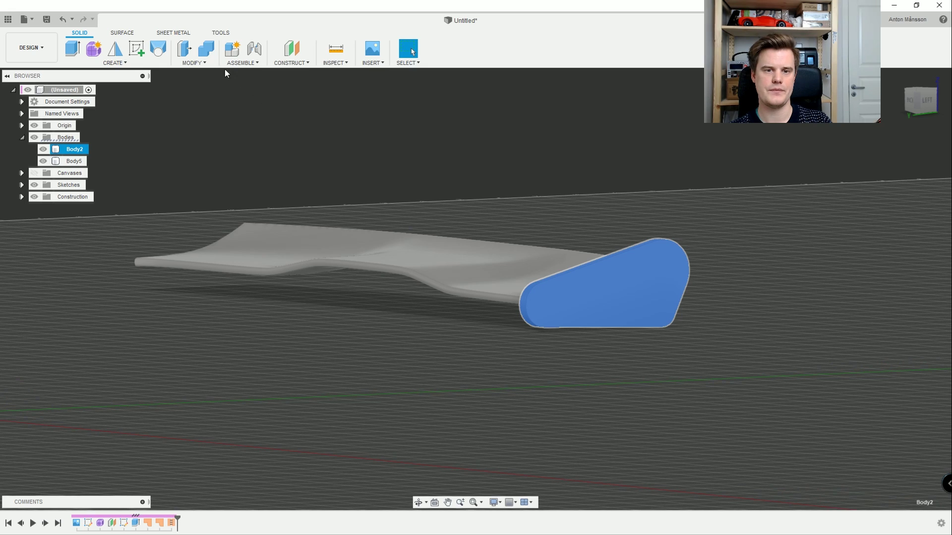
left_click(115, 48)
left_click(887, 179)
scroll(319, 318, "down", 3)
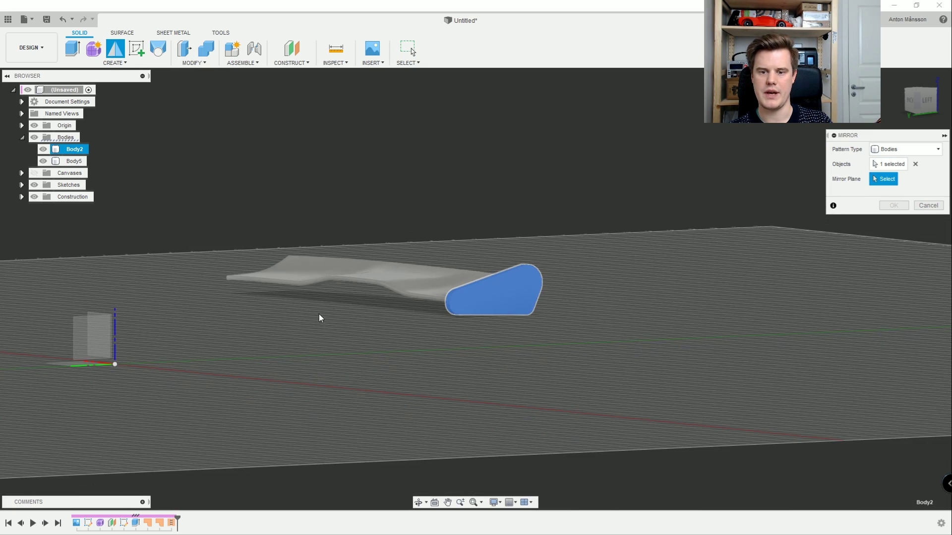
left_click(89, 329)
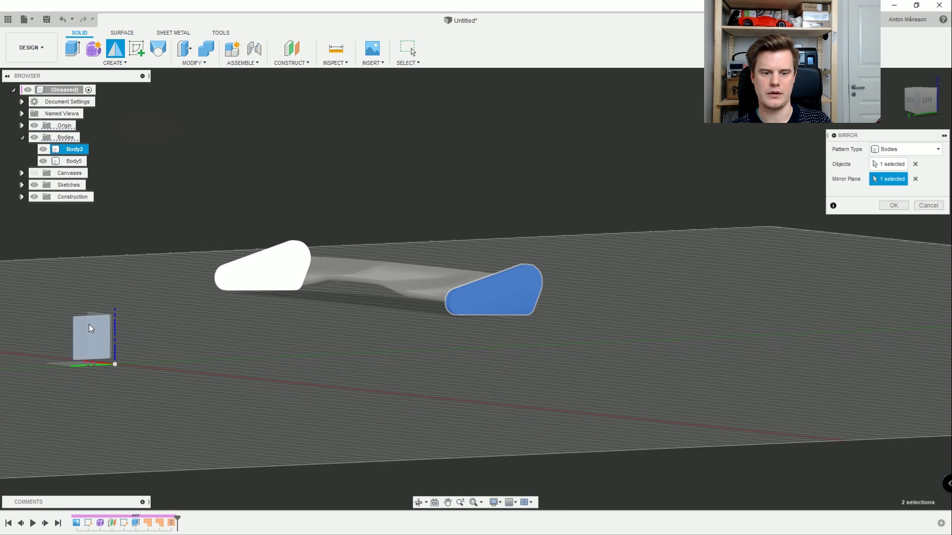
left_click(894, 205)
- Combine the wing with both end plates into a single body using the Join operation
middle_click_drag(507, 313, 476, 332, "shift")
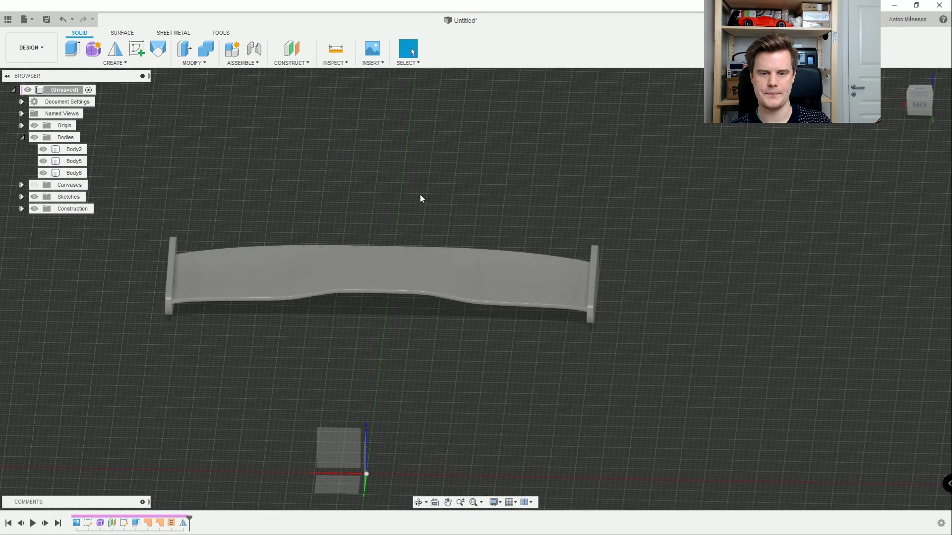
left_click(205, 48)
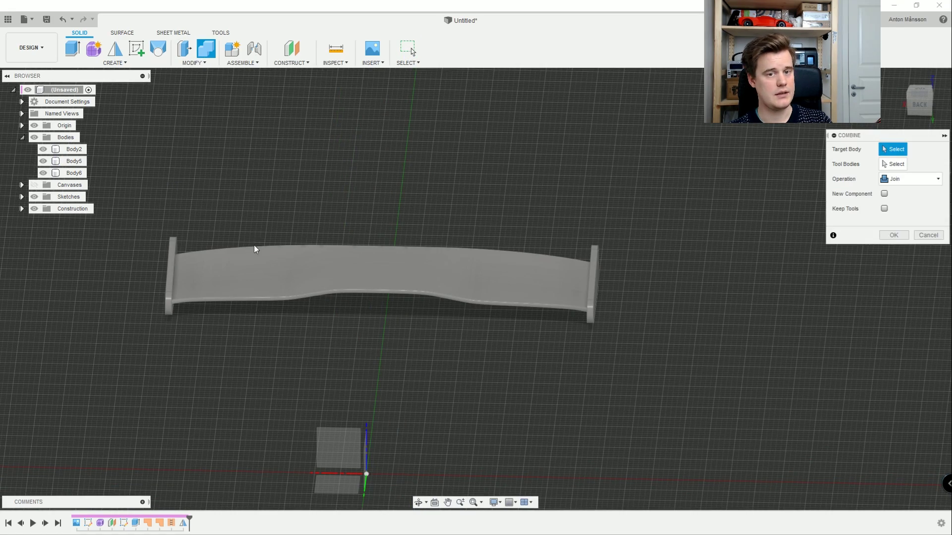
left_click(228, 261)
left_click(172, 263)
left_click(596, 251)
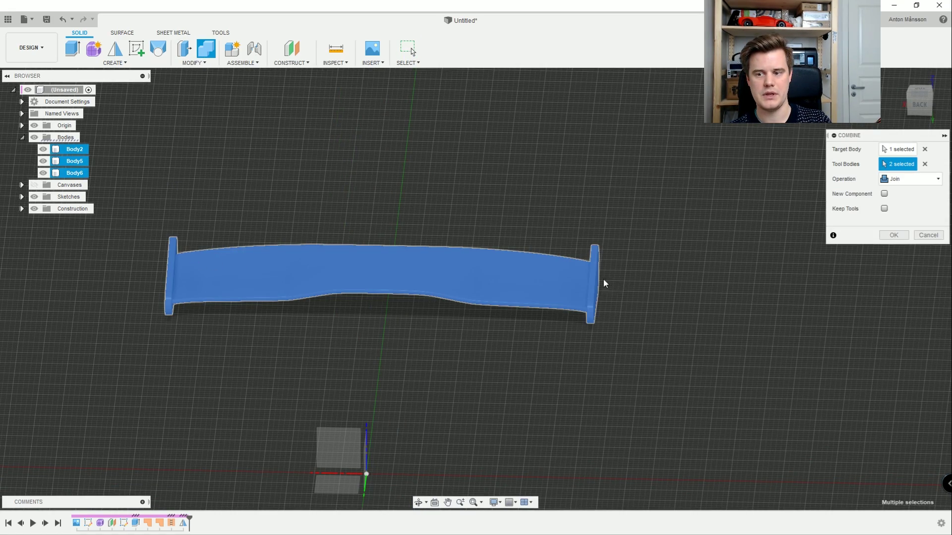
middle_click_drag(604, 284, 590, 273, "shift")
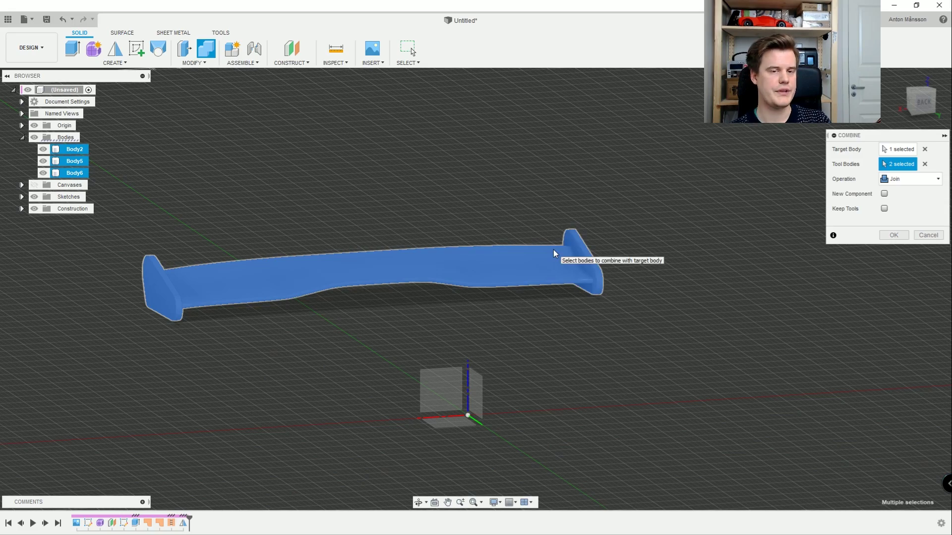
middle_click_drag(374, 276, 384, 253, "shift")
scroll(398, 257, "down", 3)
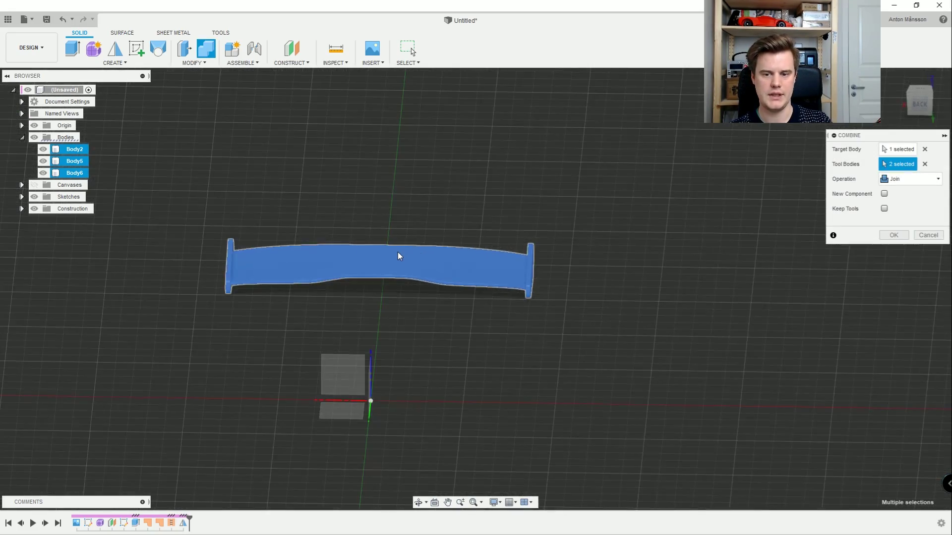
scroll(391, 260, "up", 4)
middle_click_drag(377, 196, 574, 217, "shift")
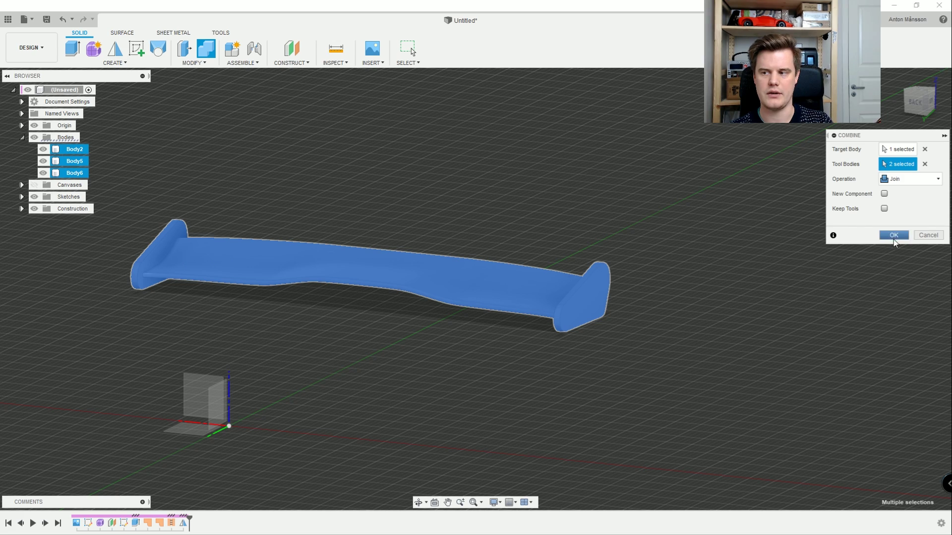
left_click(894, 235)
- Fillet the junction edges between the wing and both end plates with a 0.4 mm constant radius
scroll(171, 259, "up", 5)
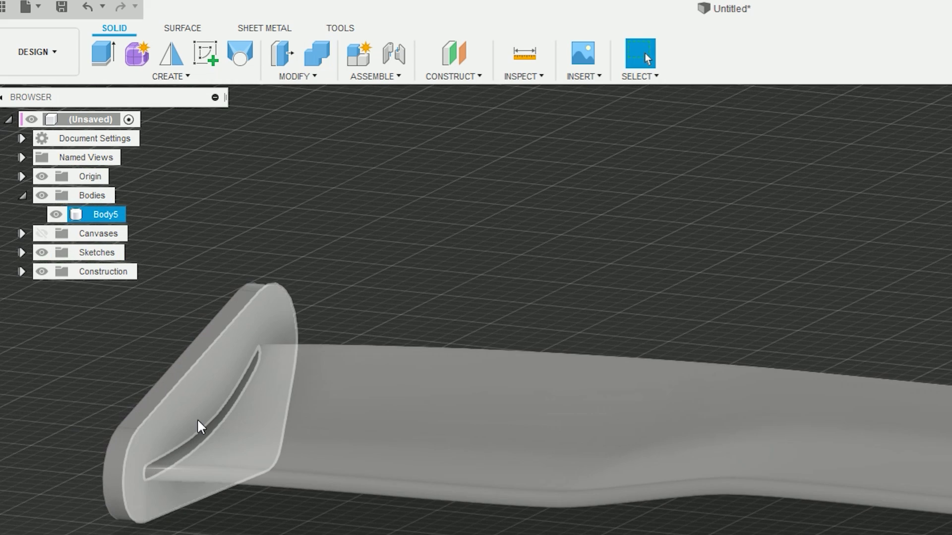
right_click(200, 429)
left_click(166, 510)
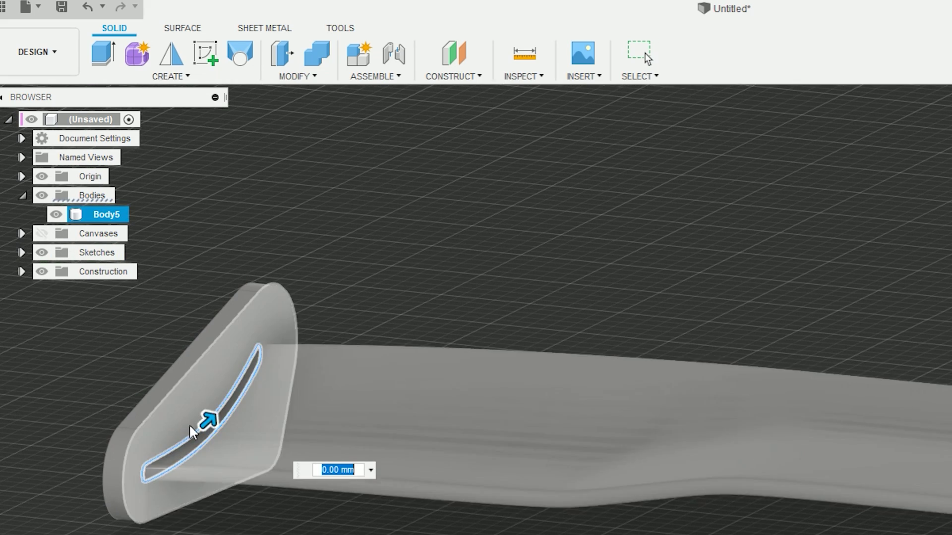
left_click_drag(210, 423, 216, 419)
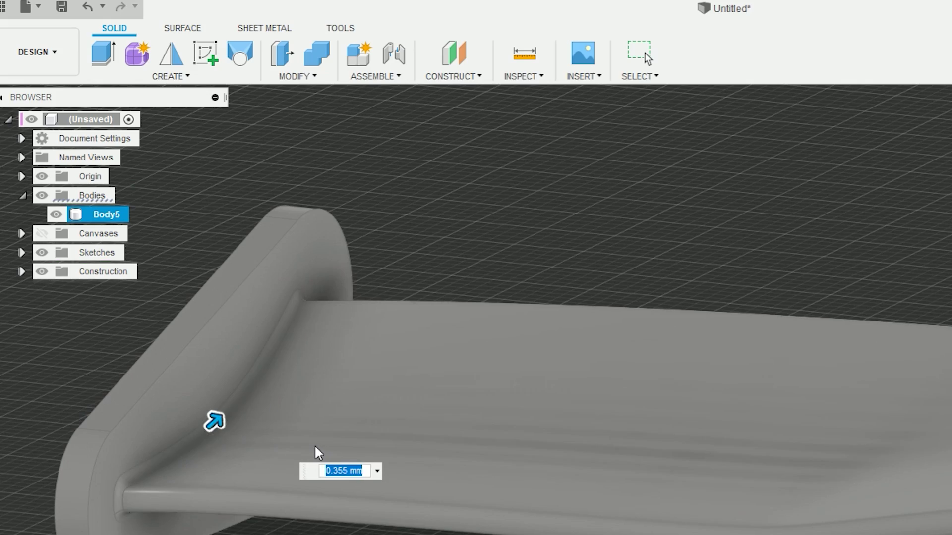
type("0.4")
scroll(608, 427, "down", 5)
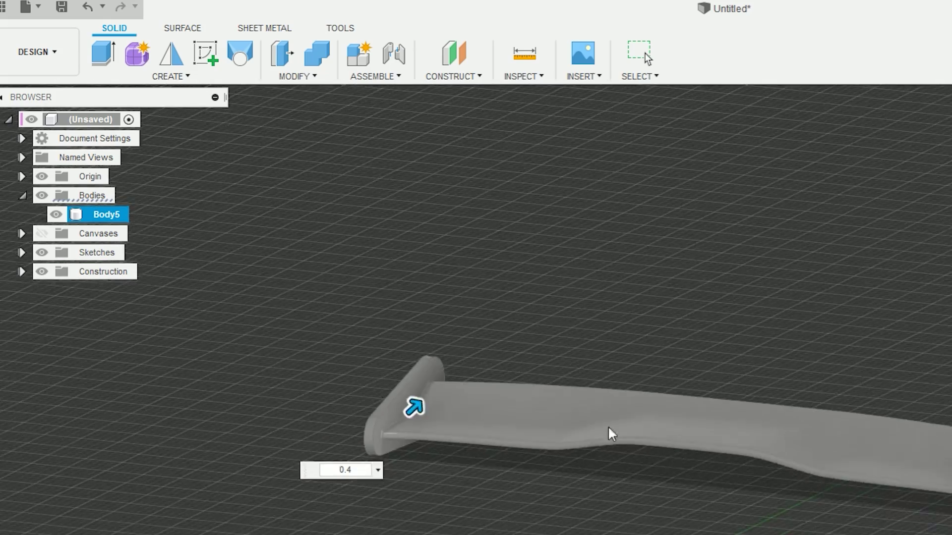
middle_click_drag(555, 351, 468, 274, "shift")
scroll(476, 272, "up", 5)
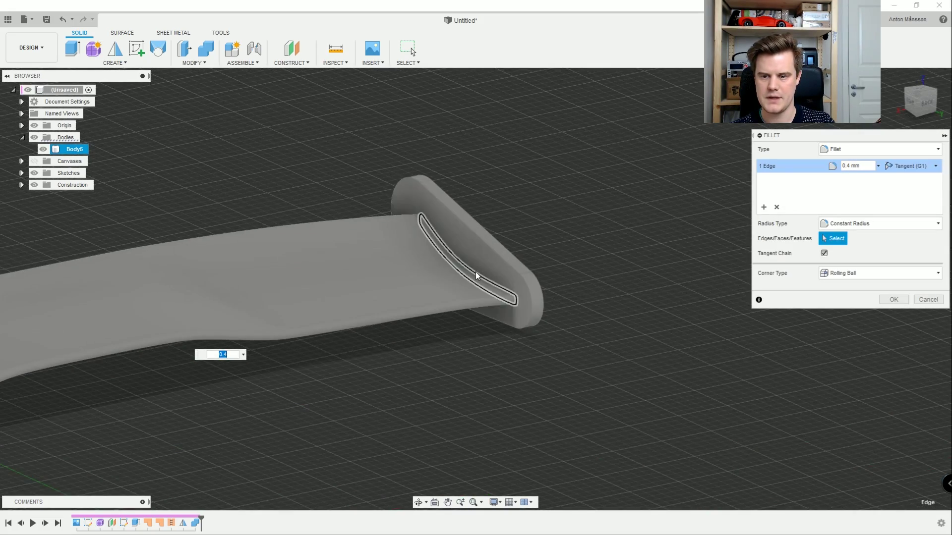
left_click(476, 276)
left_click(894, 300)
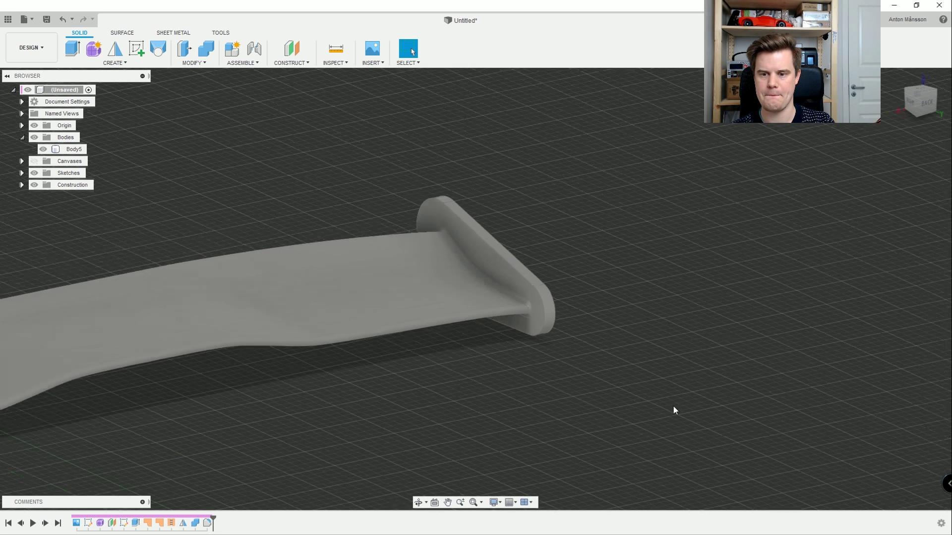
- Split the wing body into two halves along the YZ origin plane
scroll(674, 410, "down", 3)
left_click(208, 64)
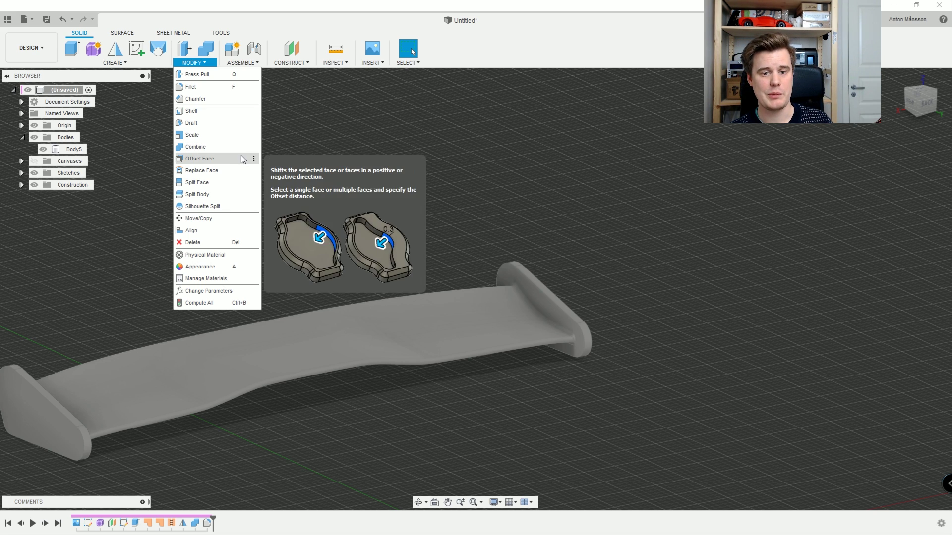
left_click(233, 194)
left_click(289, 352)
scroll(289, 347, "down", 2)
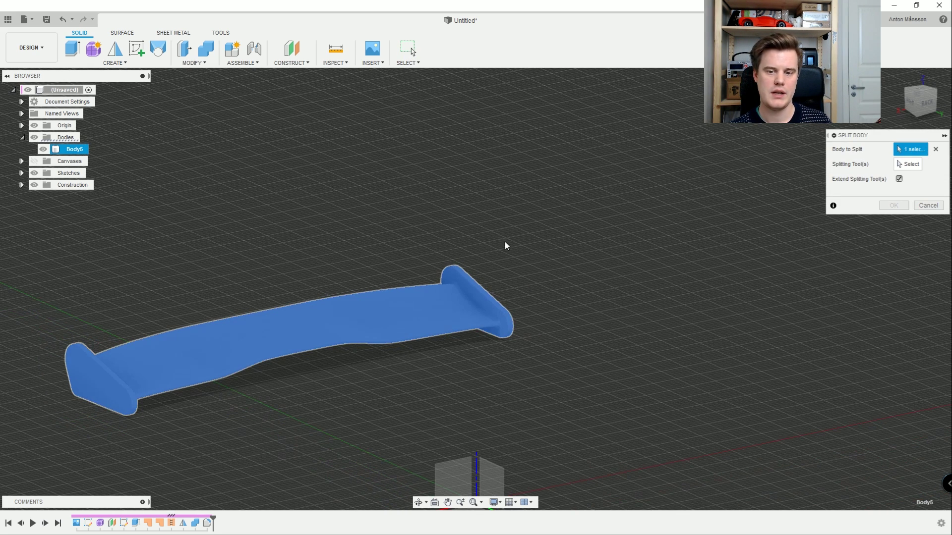
left_click(499, 485)
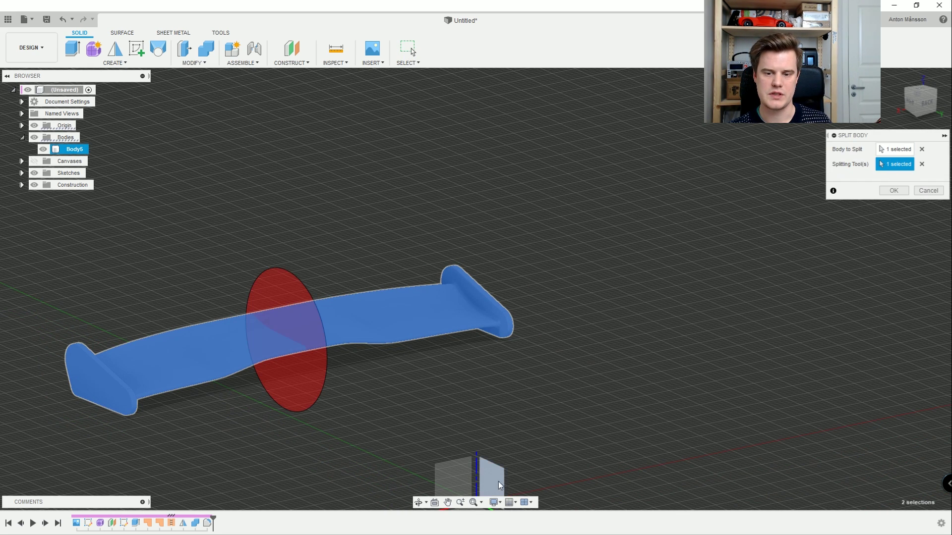
left_click(885, 193)
- Rotate one wing half by -90 degrees about the Y axis so that it stands upright on its end plate
right_click(75, 150)
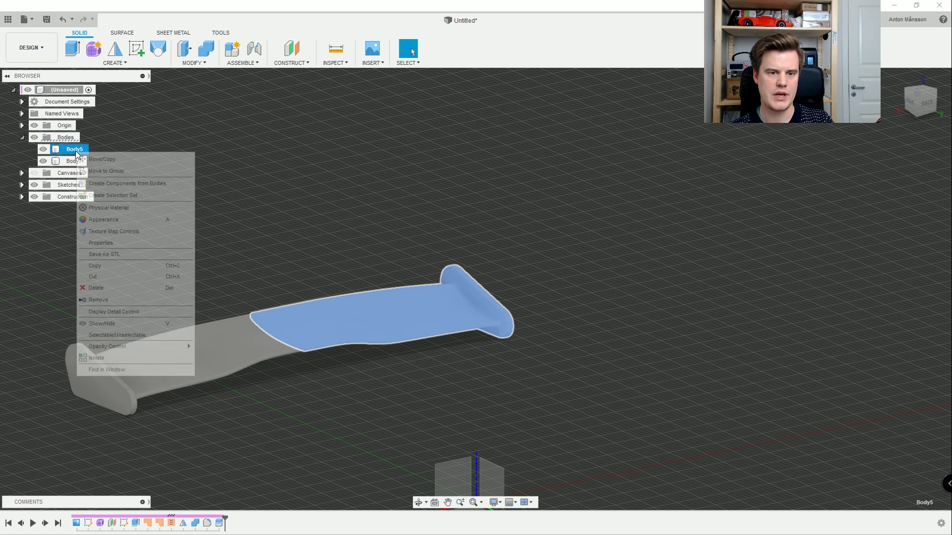
left_click(94, 157)
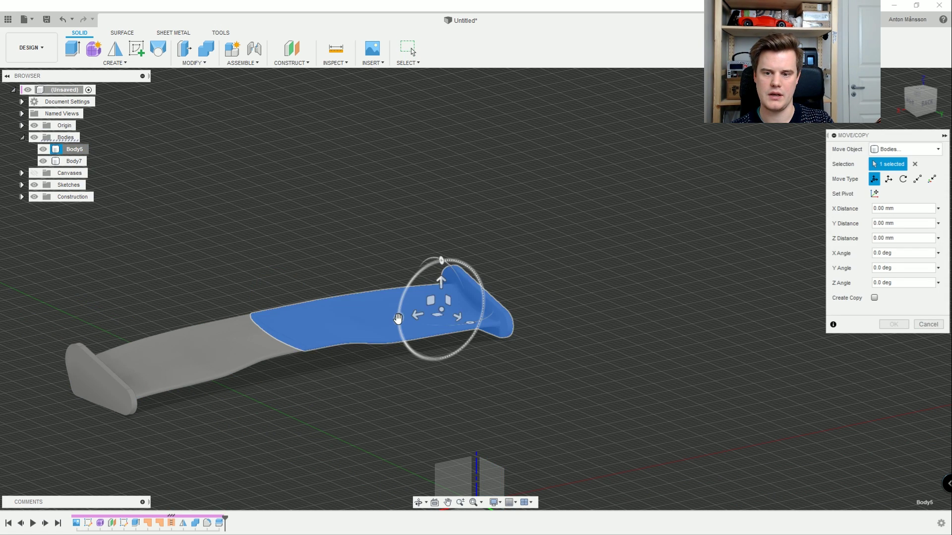
mouse_move(441, 260)
left_mouse_down()
mouse_move(431, 278)
mouse_move(445, 273)
left_mouse_up()
left_click_drag(442, 275, 442, 277)
middle_click_drag(446, 276, 663, 347, "shift")
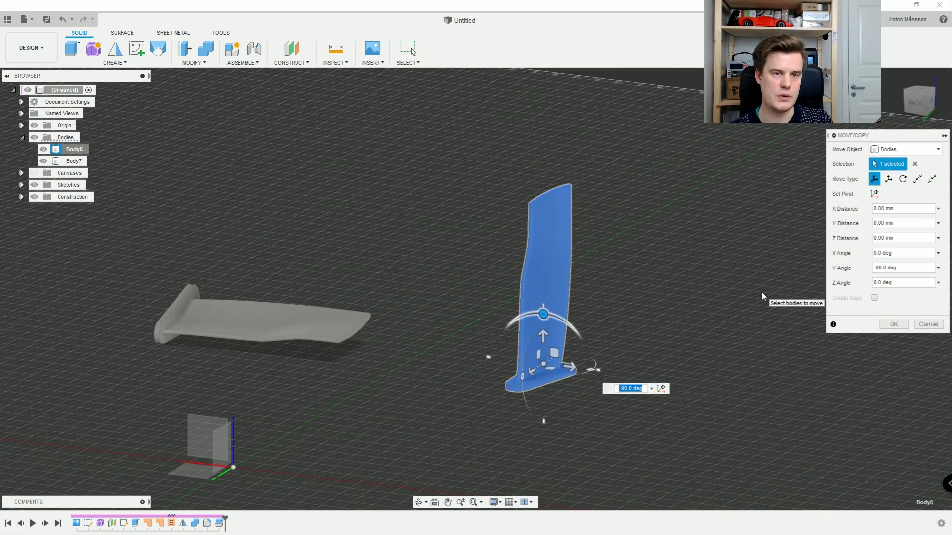
key("Return")
scroll(430, 323, "up", 3)
scroll(446, 278, "down", 3)
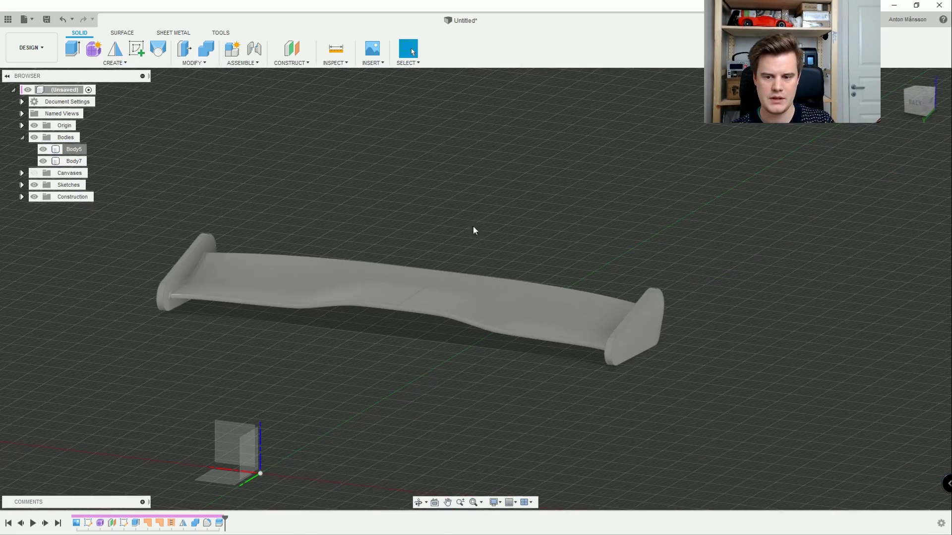
scroll(403, 280, "up", 5)
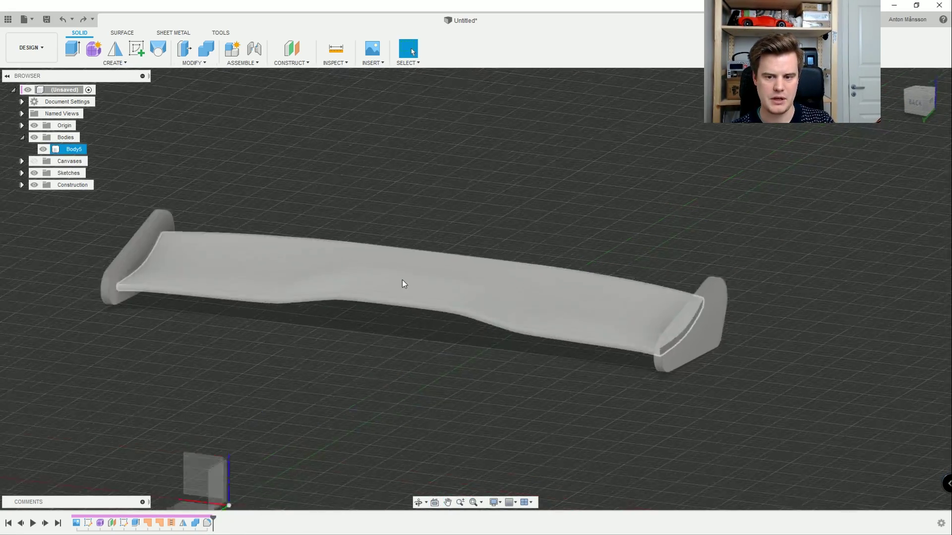
- Open the wing's form feature for editing
middle_click_drag(401, 281, 403, 363, "shift")
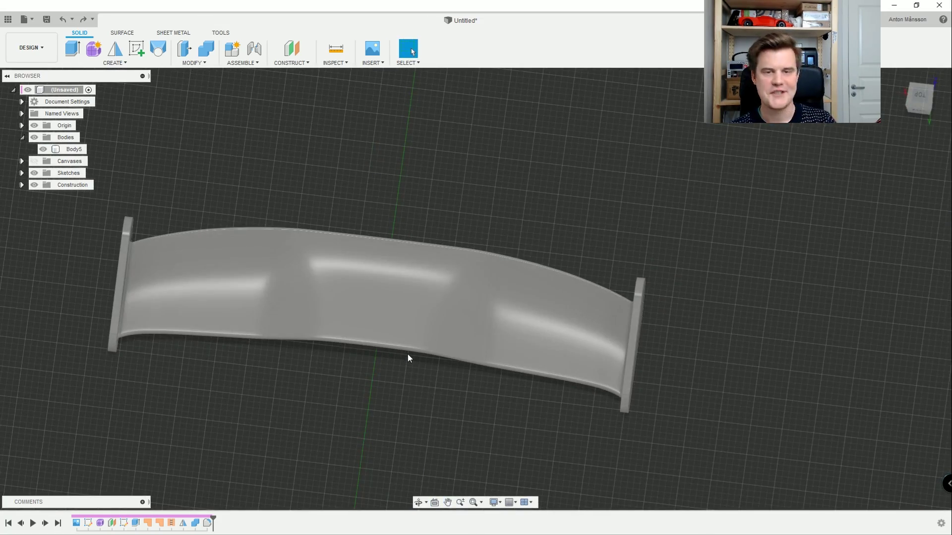
middle_click_drag(480, 222, 440, 287, "shift")
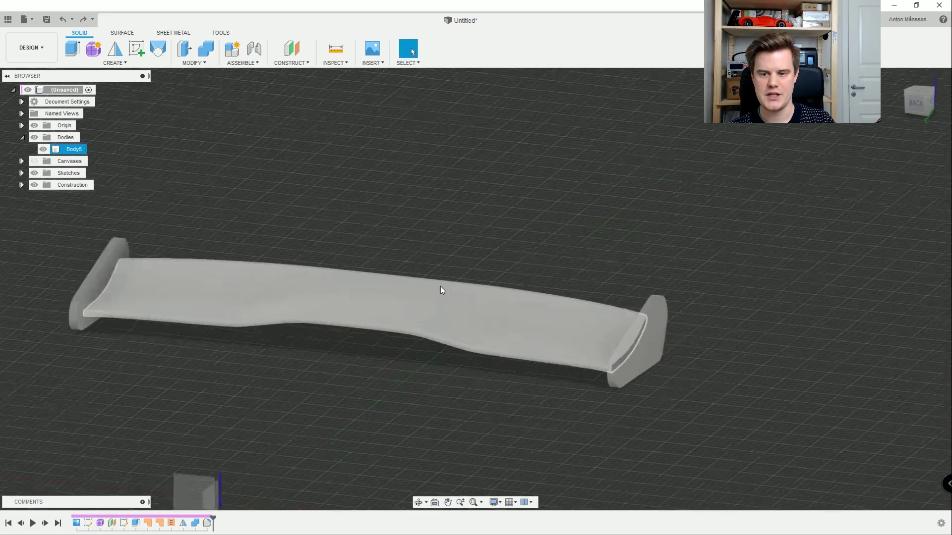
scroll(440, 287, "up", 2)
double_click(102, 524)
scroll(281, 281, "up", 5)
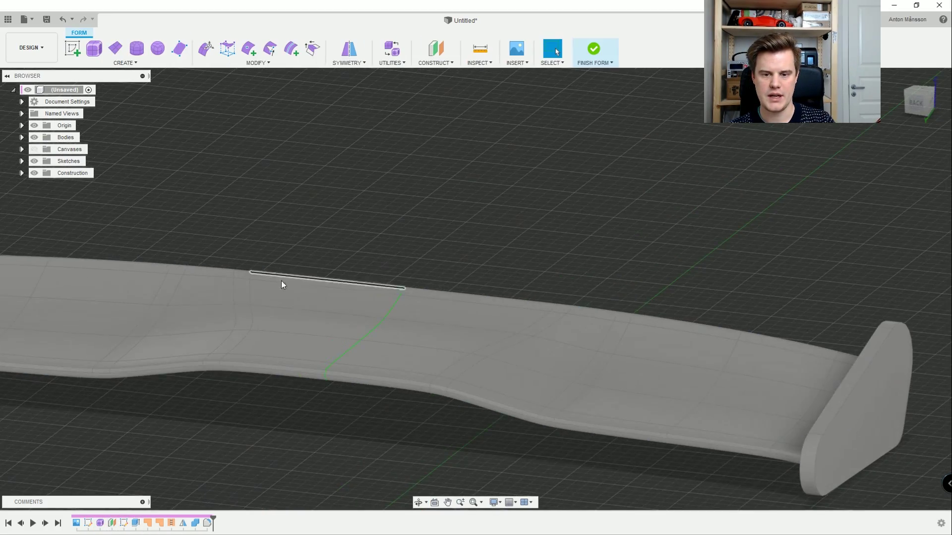
- Try to move a small group of faces on the front edge of the wing's centre section with Edit Form
left_click(236, 274)
middle_click_drag(236, 273, 257, 307, "shift")
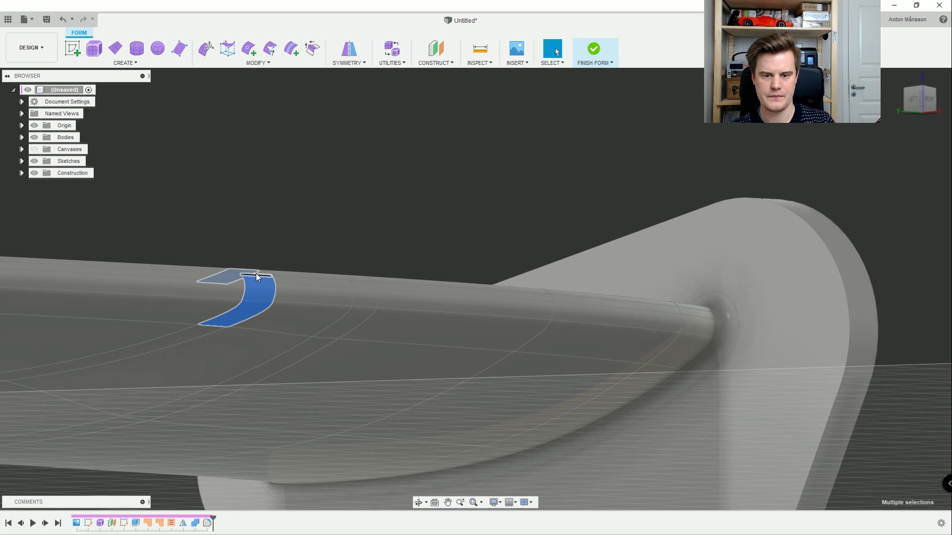
scroll(258, 273, "up", 2)
left_click(257, 273)
scroll(319, 283, "down", 3)
middle_click_drag(318, 284, 377, 248, "shift")
right_click(527, 134)
left_click(549, 123)
middle_click_drag(447, 297, 512, 339, "shift")
left_click_drag(529, 338, 620, 257)
- Undo the move of the selected front-edge faces
middle_click_drag(416, 307, 507, 365, "shift")
scroll(507, 365, "up", 2)
scroll(460, 358, "up", 3)
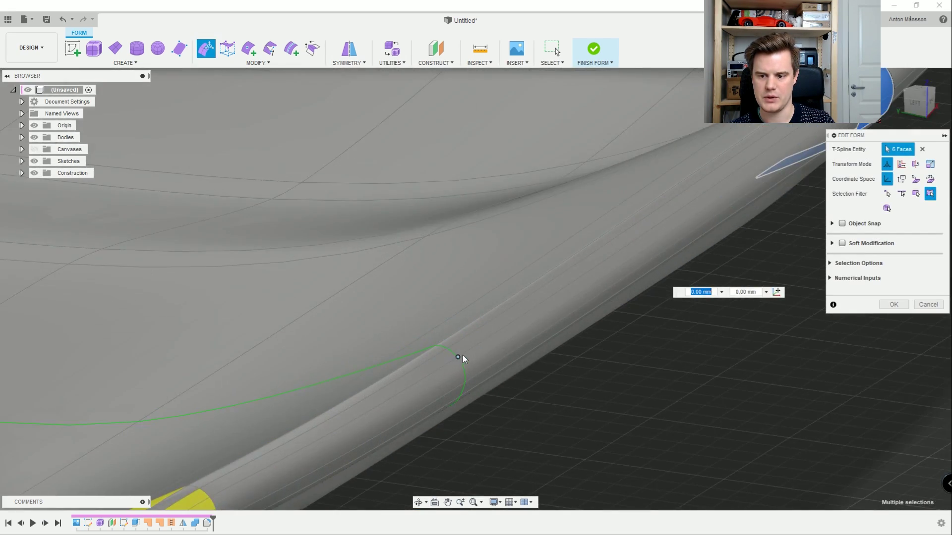
scroll(462, 356, "down", 3)
key("ctrl+z")
scroll(465, 355, "up", 2)
scroll(450, 355, "down", 4)
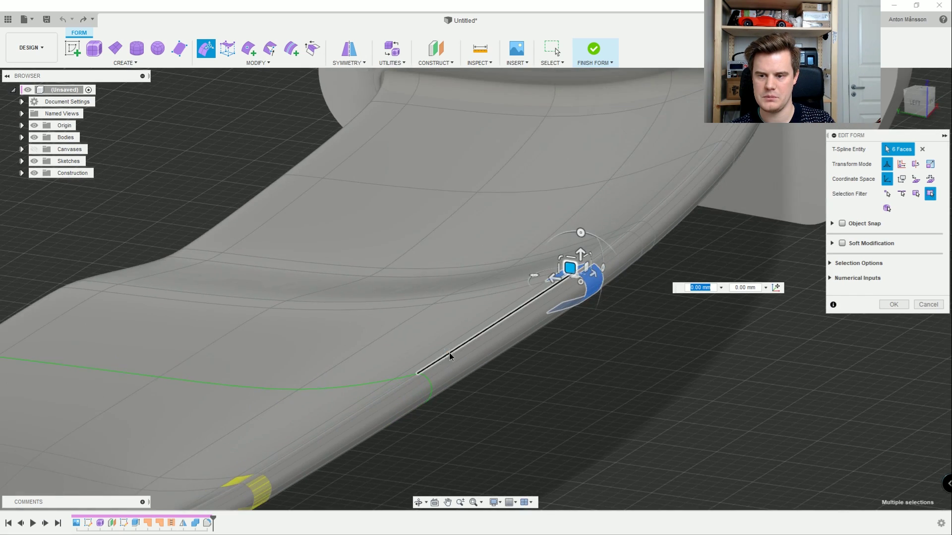
- Select the rim edges wrapping the front of the wing's centre section and pull them outward with Edit Form
middle_click_drag(450, 355, 406, 388, "shift")
scroll(419, 377, "up", 5)
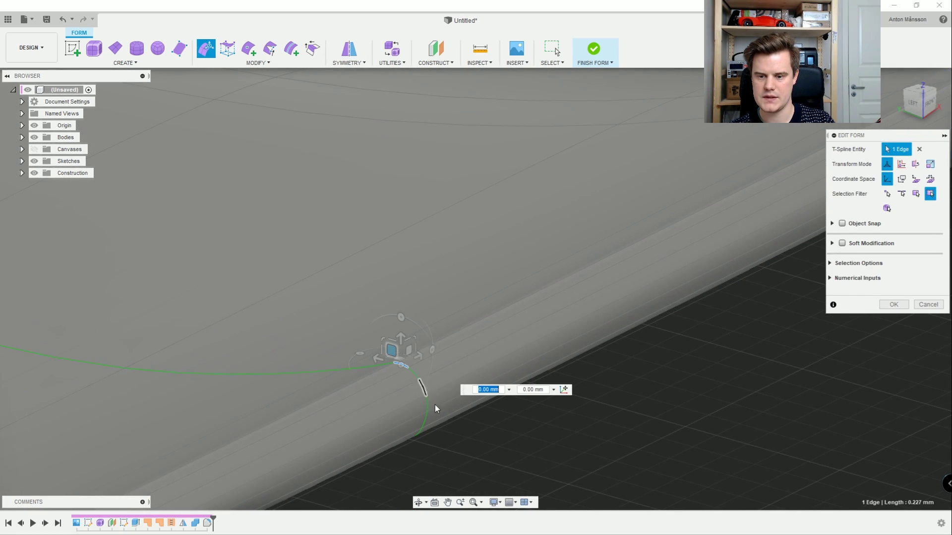
middle_click_drag(422, 395, 189, 281, "shift")
scroll(424, 387, "up", 3)
left_click(421, 414, "shift")
scroll(421, 346, "down", 3)
scroll(421, 346, "down", 3)
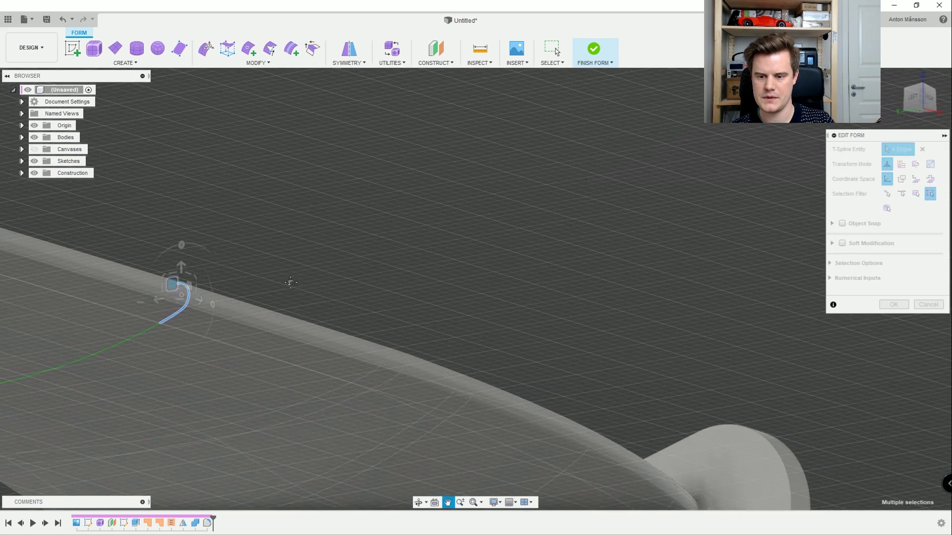
left_click(393, 381, "shift")
middle_click_drag(392, 381, 396, 344, "shift")
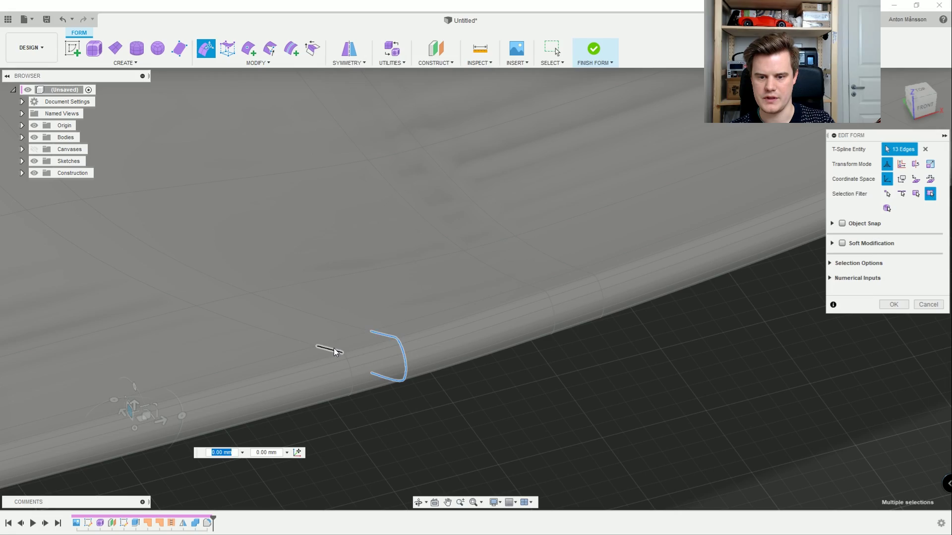
left_click(335, 349, "shift")
middle_click_drag(334, 349, 342, 298, "shift")
double_click(344, 404, "shift")
scroll(377, 360, "down", 3)
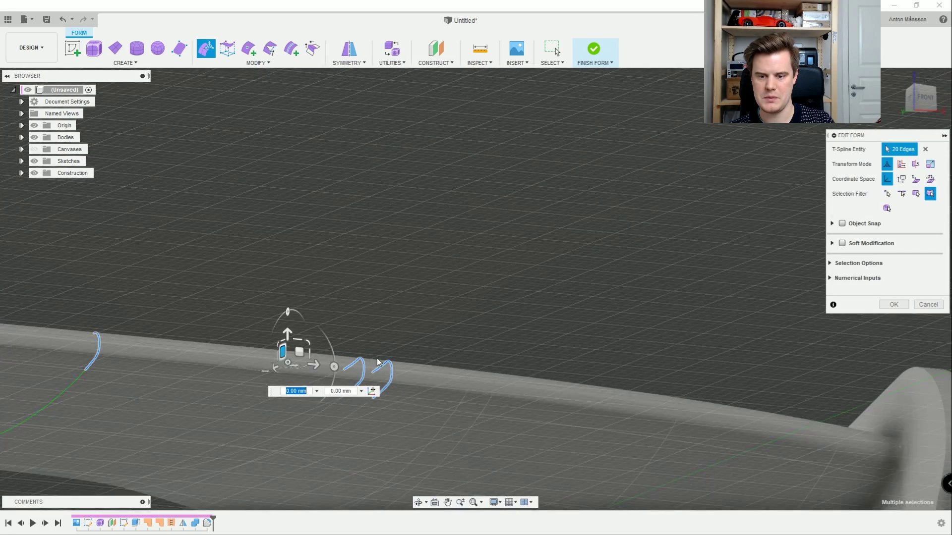
scroll(377, 363, "down", 3)
middle_click_drag(377, 362, 385, 339, "shift")
left_click_drag(320, 343, 358, 315)
- Lower the pulled-out centre-section edges in a side view, accept the edit and finish the form
middle_click_drag(358, 315, 520, 333, "shift")
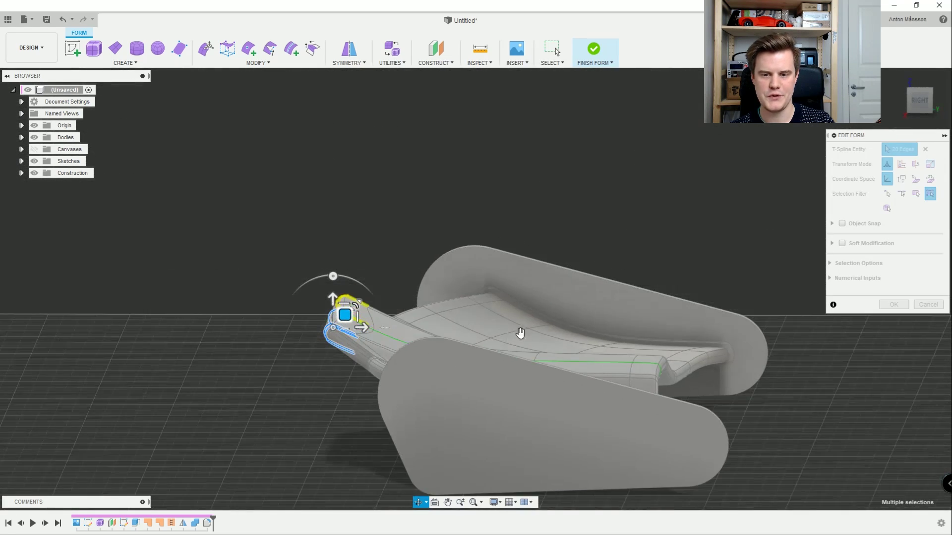
left_click_drag(345, 315, 337, 332)
middle_click_drag(338, 337, 356, 320, "shift")
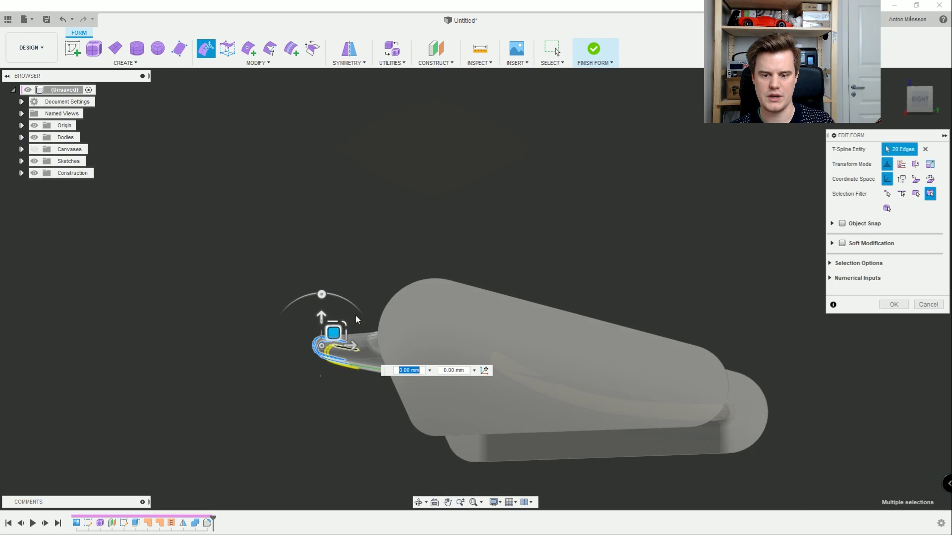
left_click(917, 102)
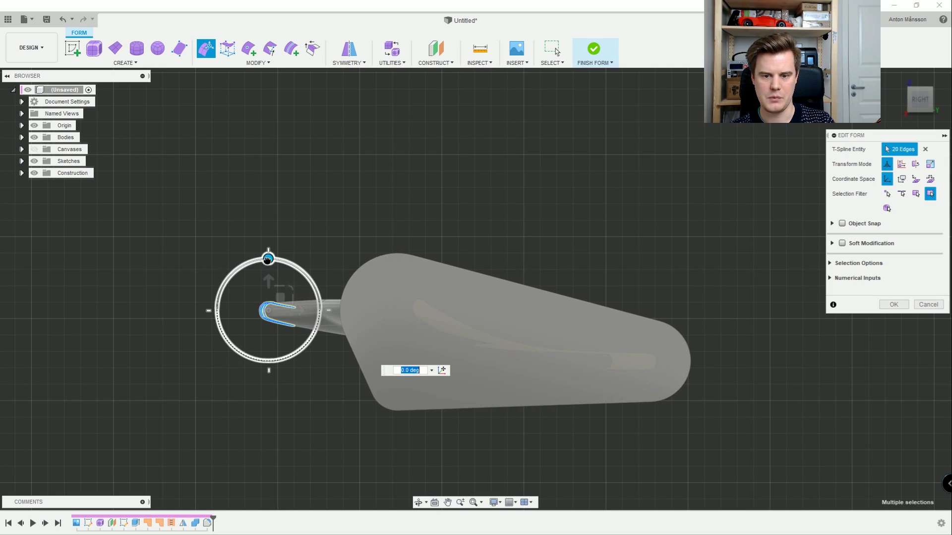
left_click(894, 304)
left_click(598, 49)
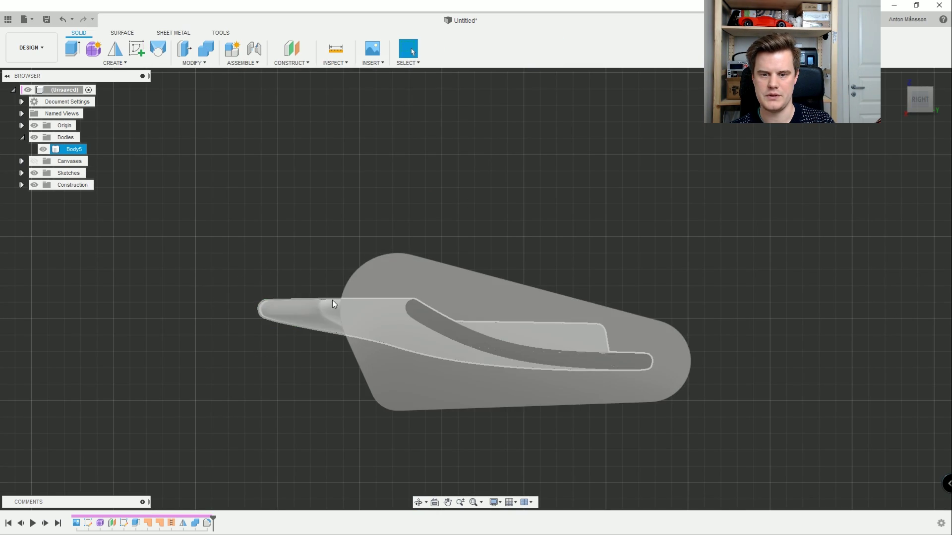
- Start a sketch on the horizontal XY origin plane
middle_click_drag(332, 299, 498, 226, "shift")
scroll(512, 155, "up", 2)
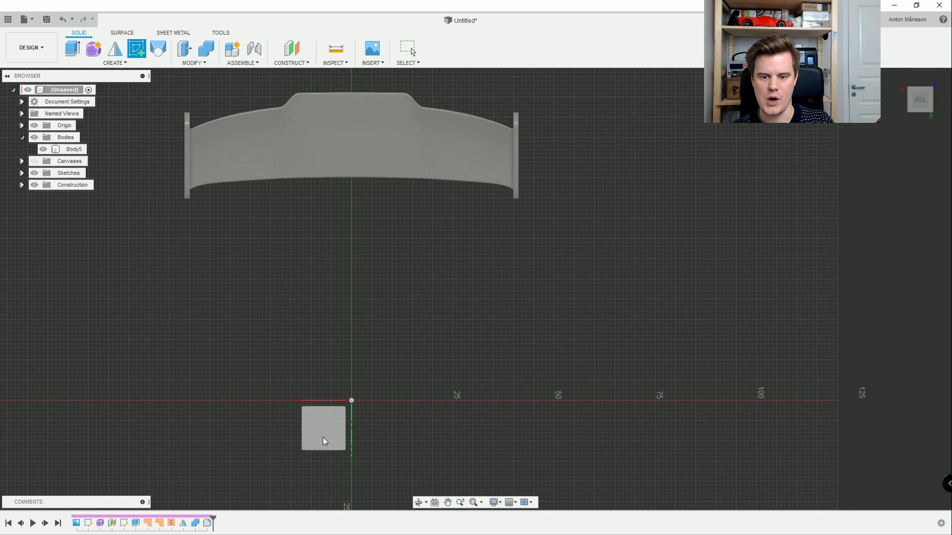
left_click(324, 441)
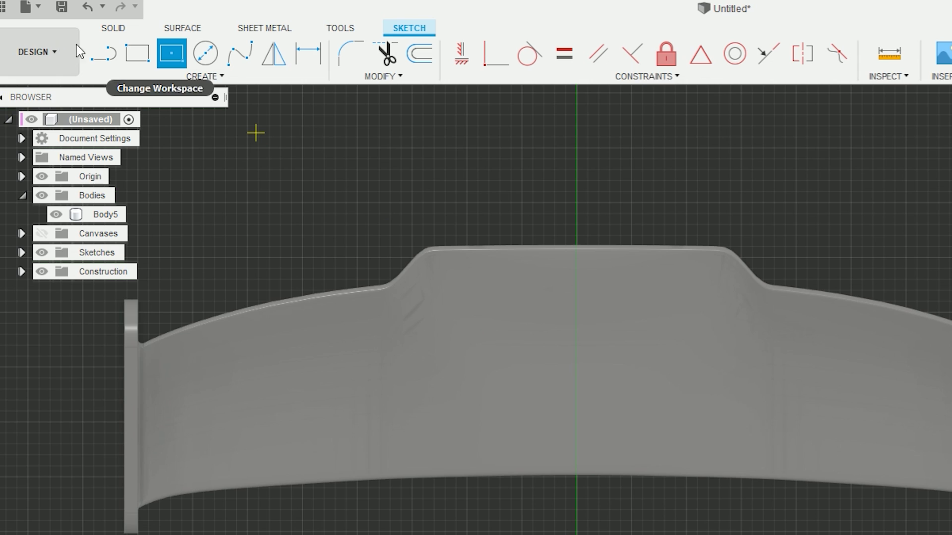
- Draw a vertical line from the origin through the wing's middle and past its far edge, and convert it to a construction line
key("l")
scroll(365, 385, "down", 3)
middle_click_drag(383, 418, 375, 171)
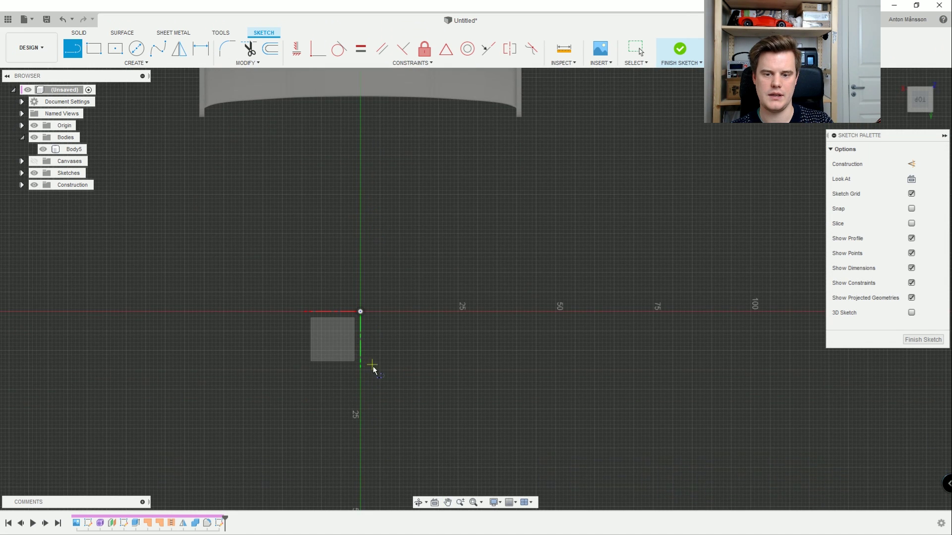
scroll(387, 435, "down", 3)
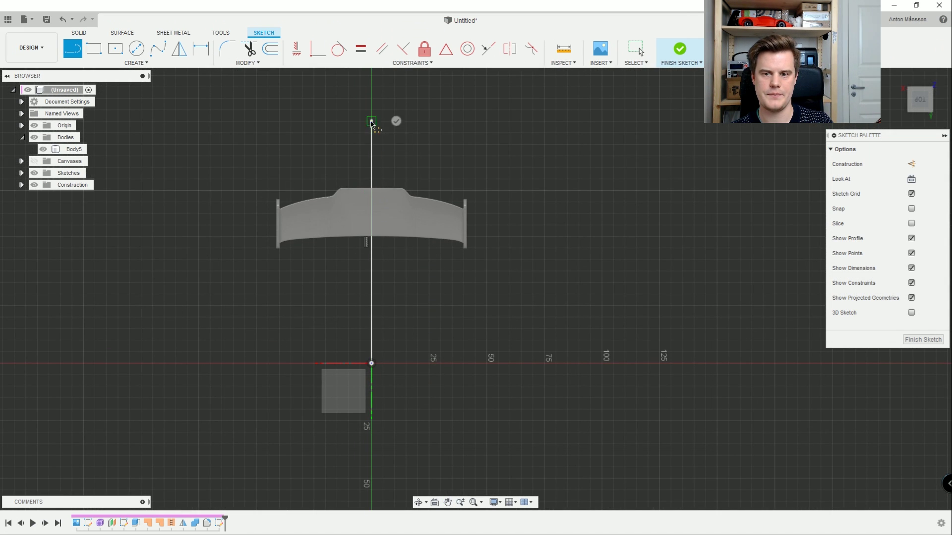
right_click(371, 122)
left_click(402, 122)
left_click(371, 141)
right_click(370, 141)
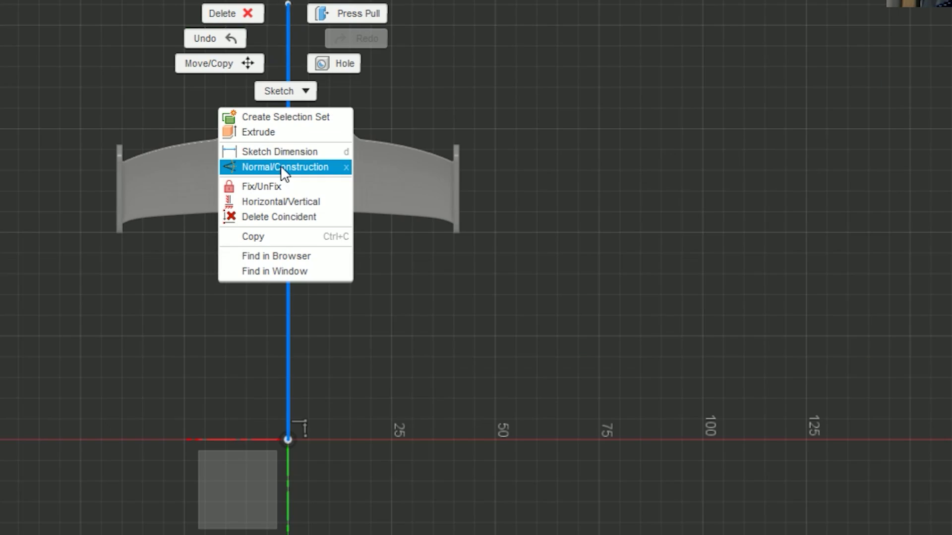
left_click(285, 167)
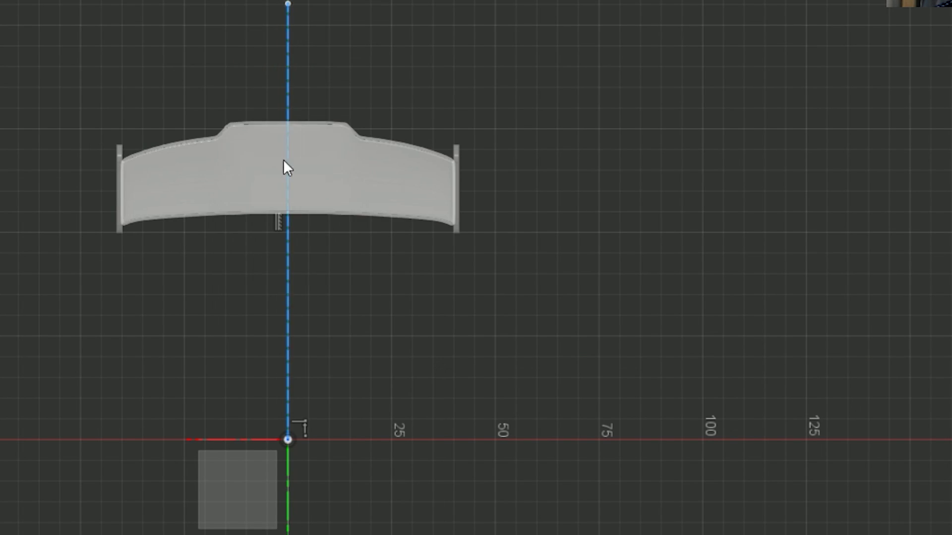
- Draw a 12 × 12 mm centre rectangle on the construction line over the wing's middle, and shift it slightly along the line
scroll(340, 73, "up", 3)
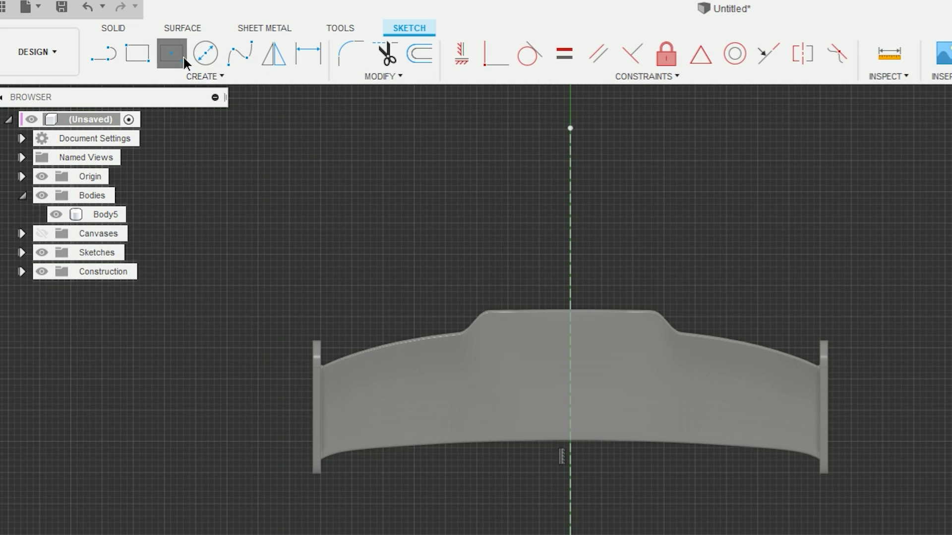
left_click(570, 388)
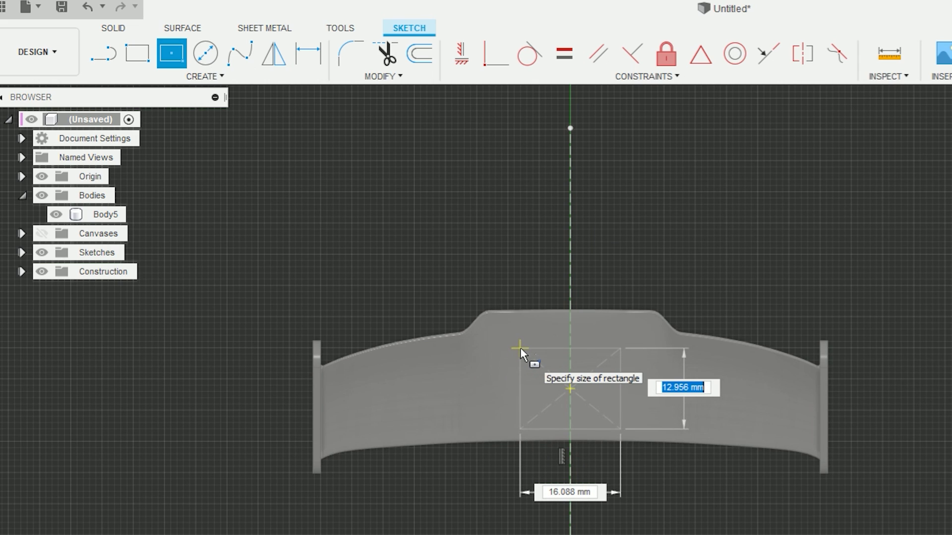
type("12")
key("Tab")
type("12")
key("Return")
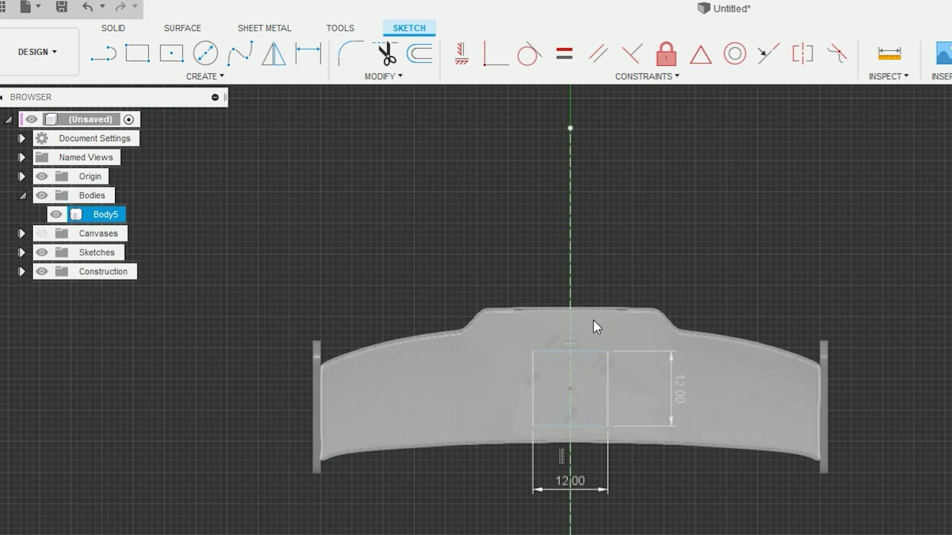
scroll(597, 297, "up", 3)
right_click(602, 242)
left_click(656, 242)
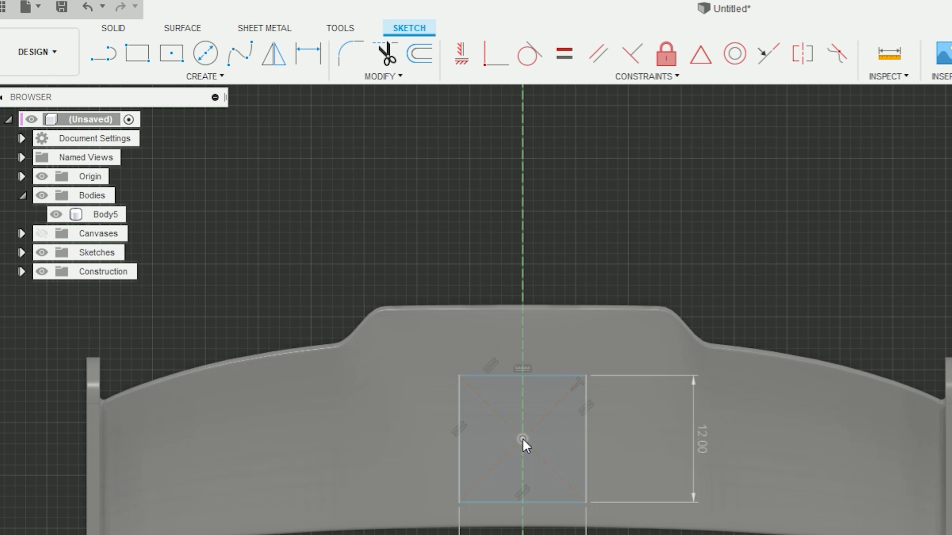
mouse_move(522, 438)
left_mouse_down()
mouse_move(525, 421)
mouse_move(524, 429)
left_mouse_up()
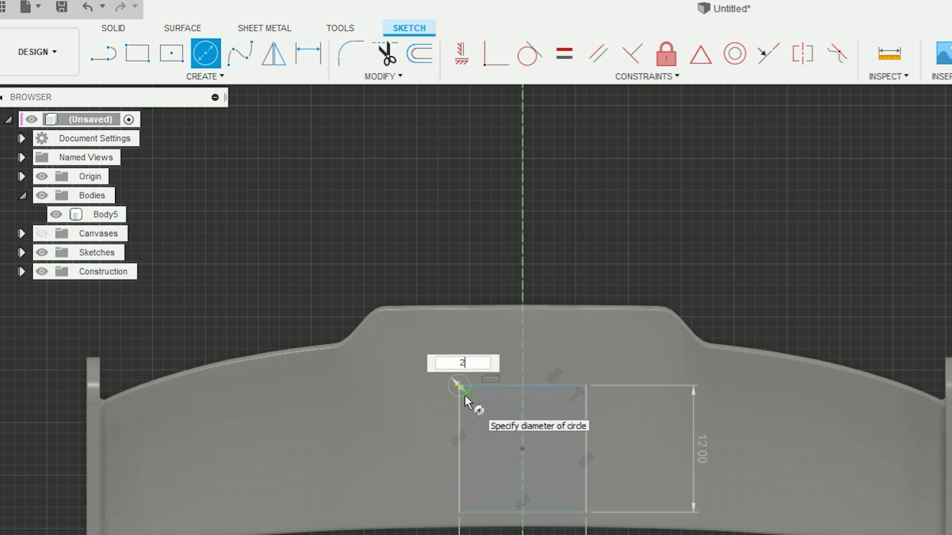
- Pattern the 2 mm corner circle around the rectangle's centre point as a full circular pattern with a quantity of 4
left_click(185, 77)
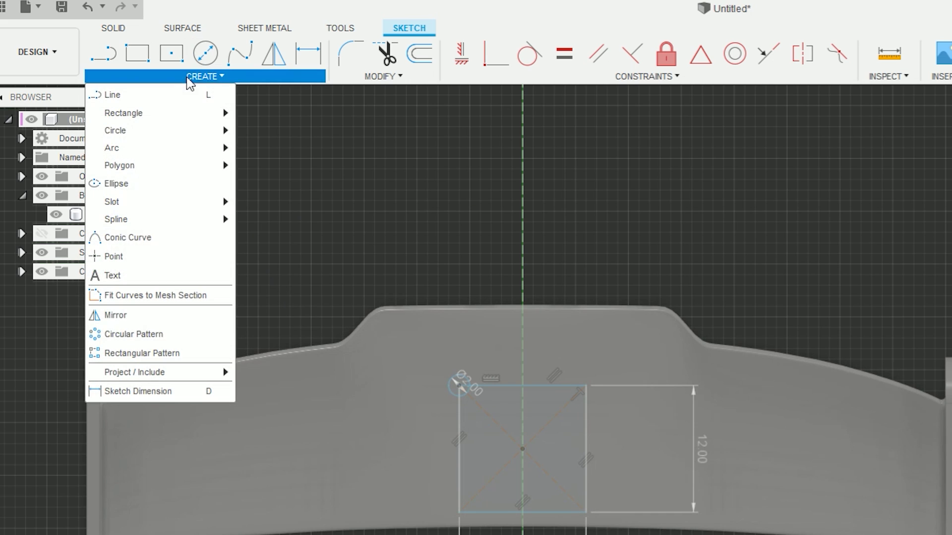
left_click(187, 337)
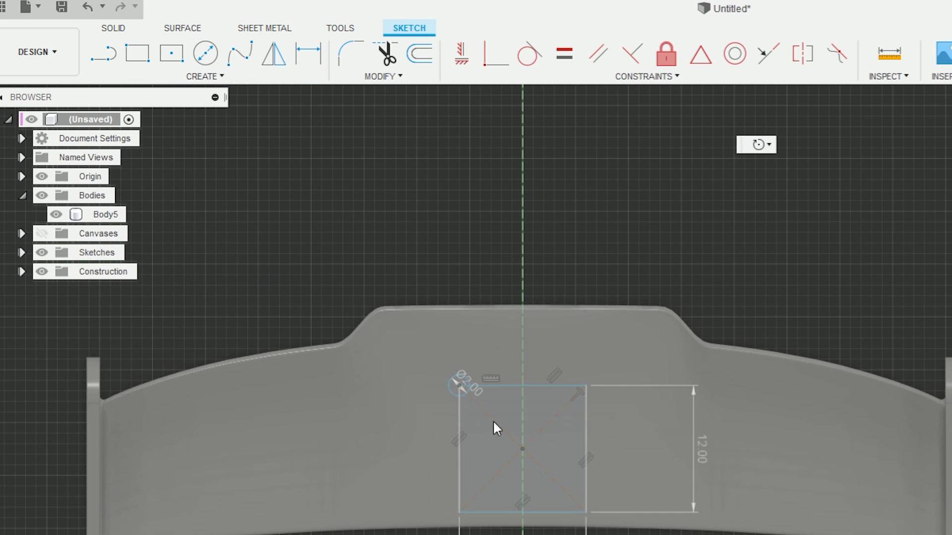
left_click(452, 393)
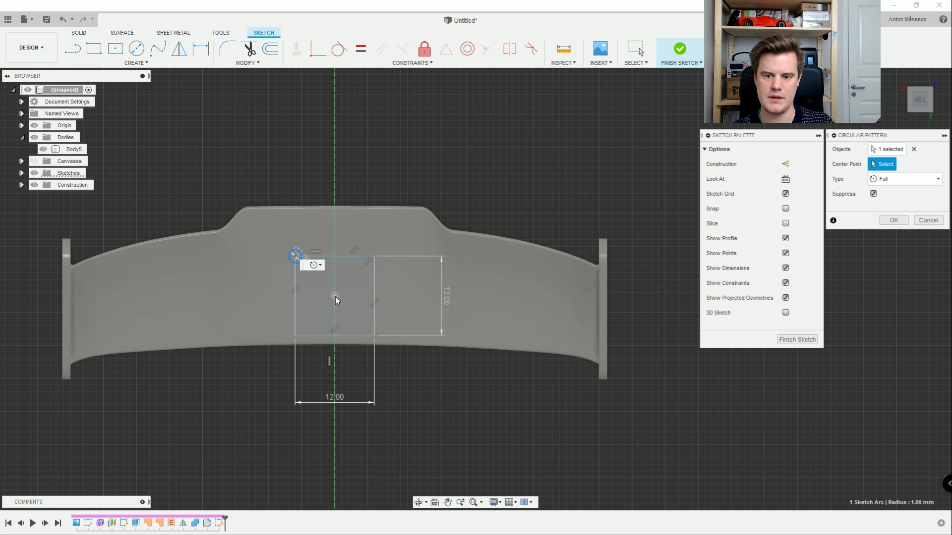
left_click(335, 296)
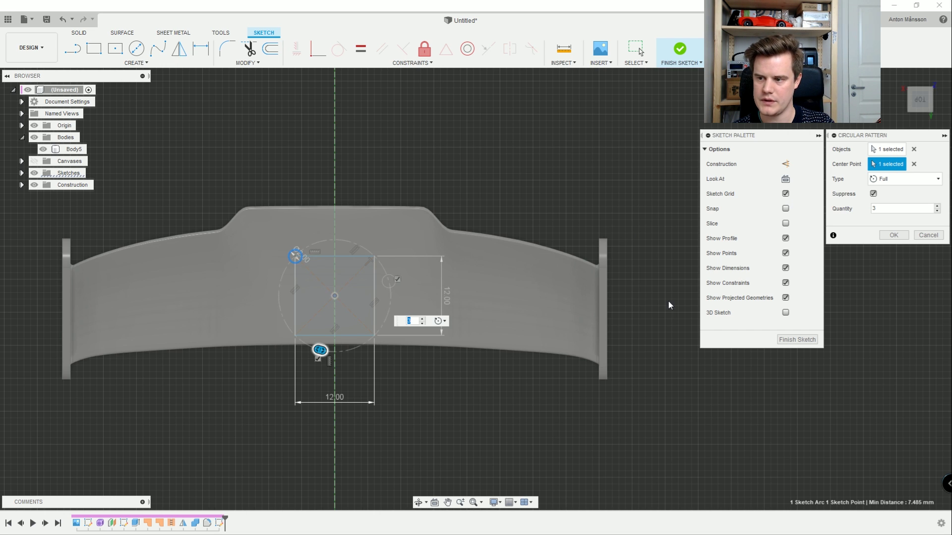
left_click(422, 319)
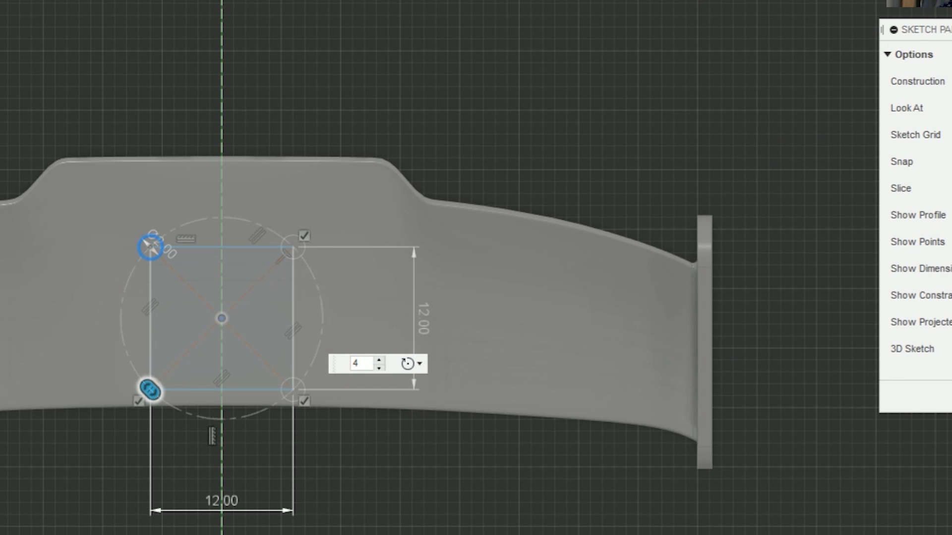
key("Return")
scroll(342, 389, "up", 3)
middle_click_drag(342, 389, 399, 490)
scroll(392, 532, "up", 2)
middle_click_drag(391, 533, 326, 445)
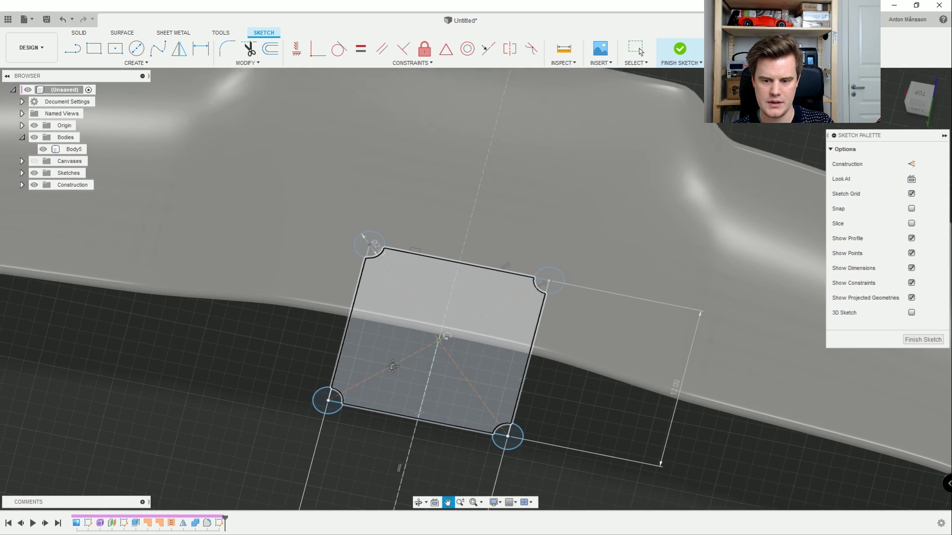
scroll(326, 402, "up", 3)
left_click(359, 399)
double_click(361, 402)
right_click(361, 401)
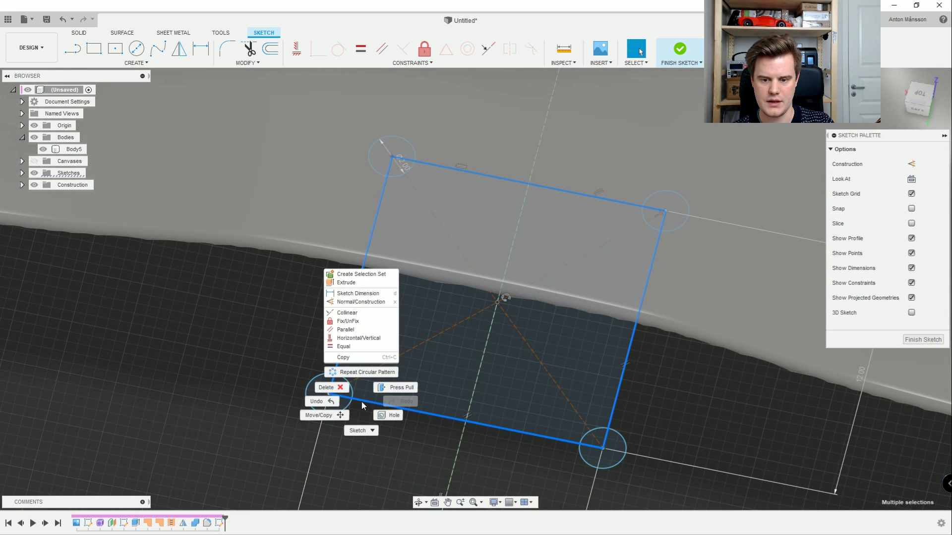
left_click(347, 468)
left_click(347, 468)
- Convert the four sides of the 12 × 12 mm rectangle to construction lines
scroll(343, 383, "up", 2)
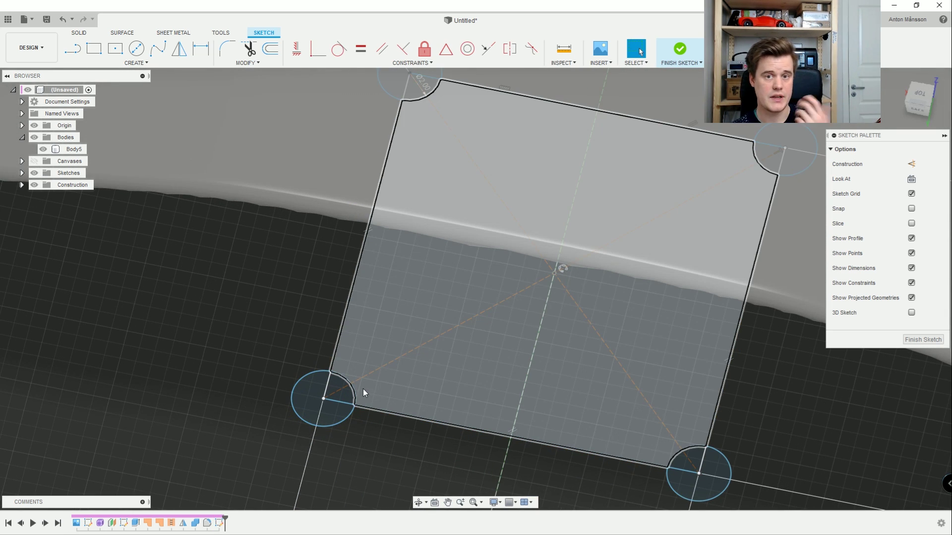
scroll(361, 389, "up", 3)
scroll(309, 374, "down", 3)
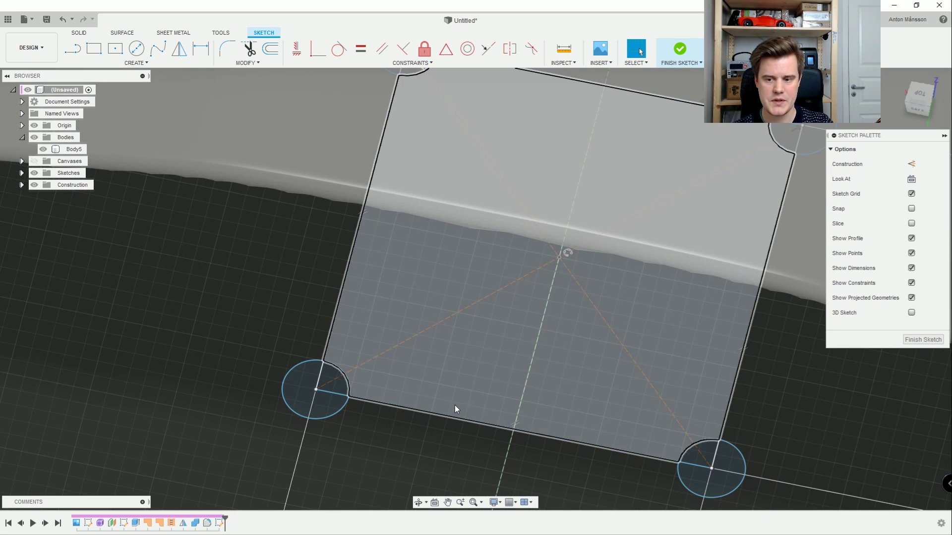
middle_click_drag(376, 426, 323, 380)
left_click(277, 330)
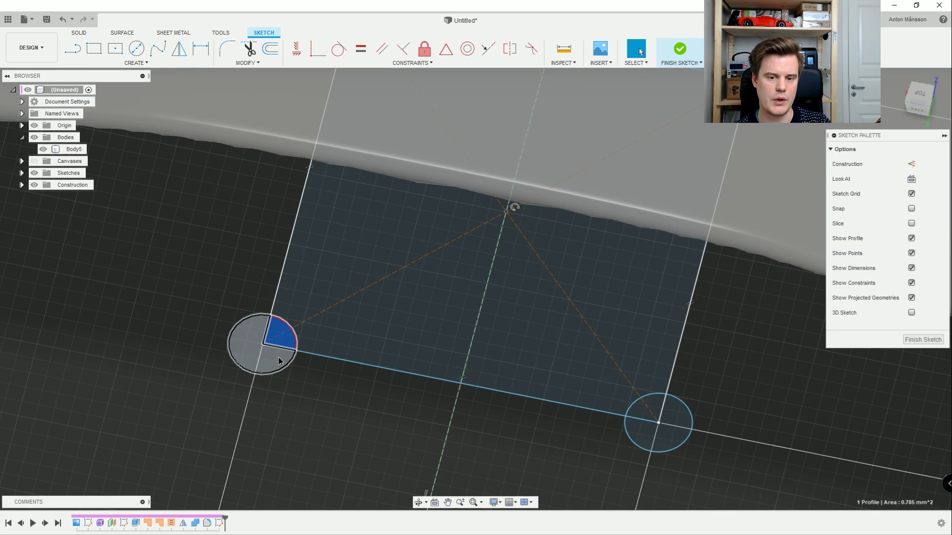
scroll(282, 348, "down", 3)
middle_click_drag(240, 287, 268, 267, "shift")
mouse_move(322, 342)
middle_mouse_down()
mouse_move(336, 225)
mouse_move(372, 330)
middle_mouse_up()
middle_click_drag(372, 330, 403, 243, "shift")
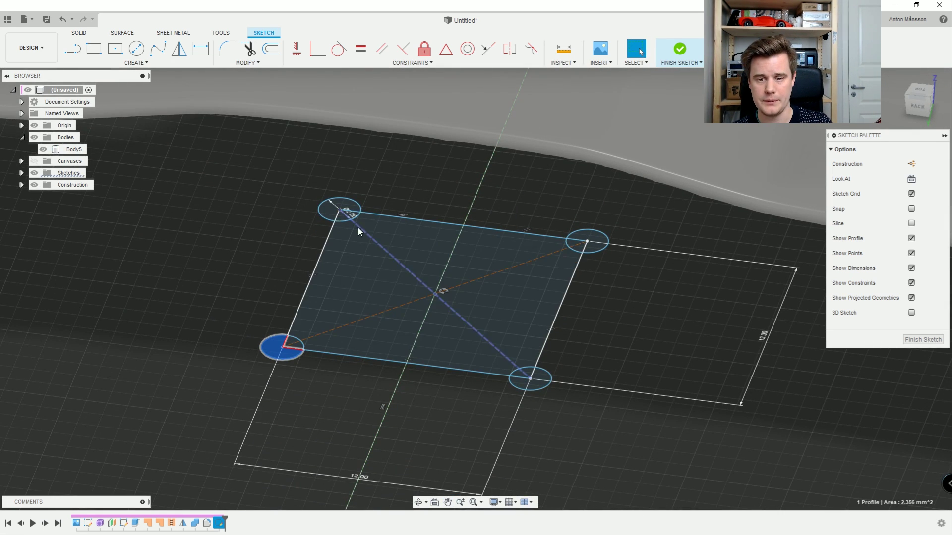
double_click(327, 247)
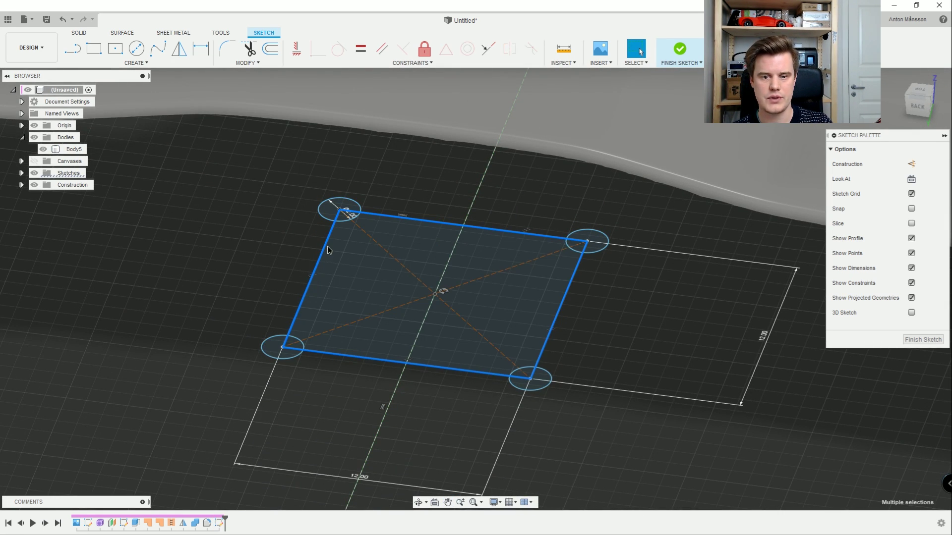
right_click(327, 246)
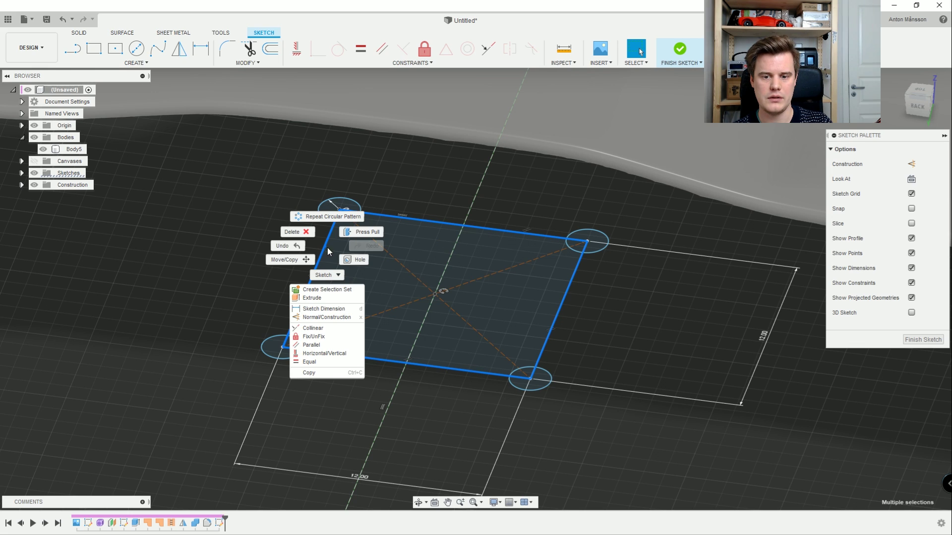
left_click(313, 318)
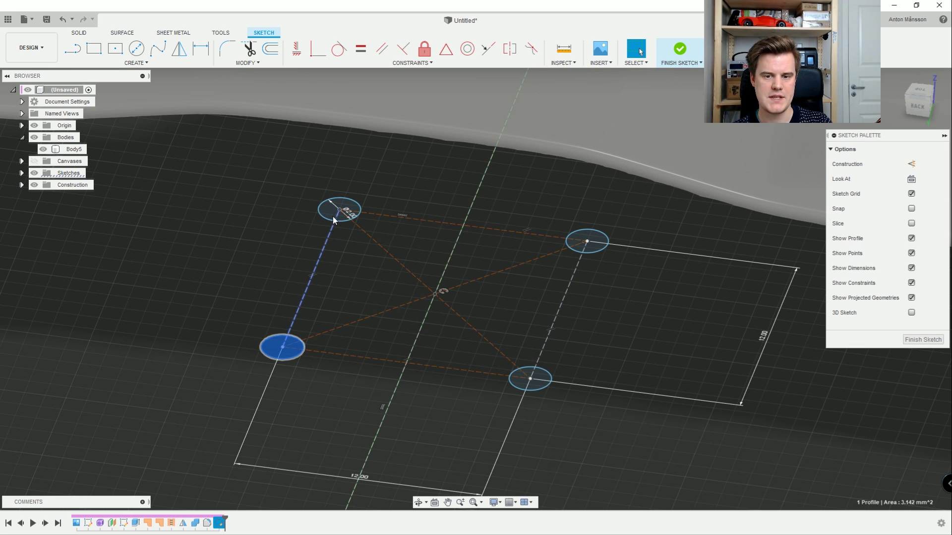
- Extrude the four 2 mm circles about 18 mm upward as a cut through the wing's centre section
left_click(537, 388)
scroll(537, 387, "down", 5)
key("e")
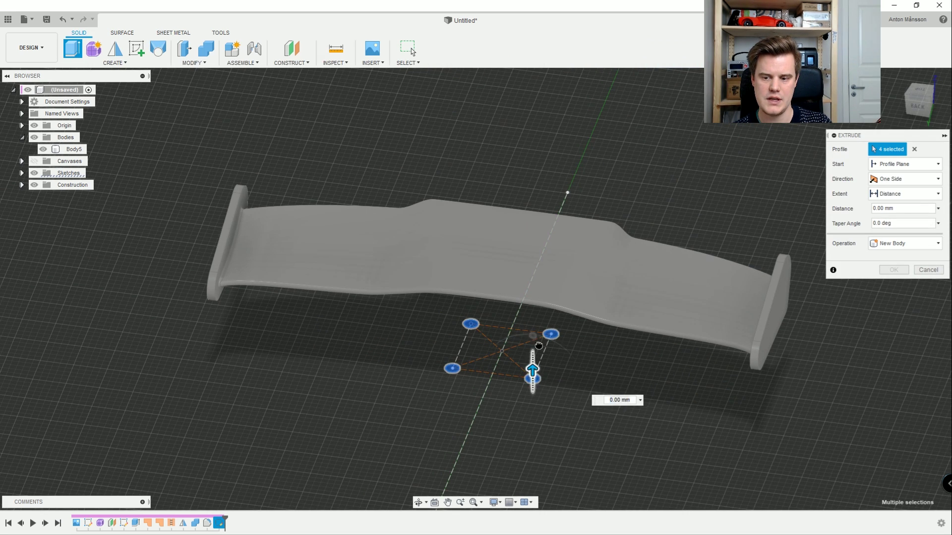
left_click_drag(539, 346, 536, 267)
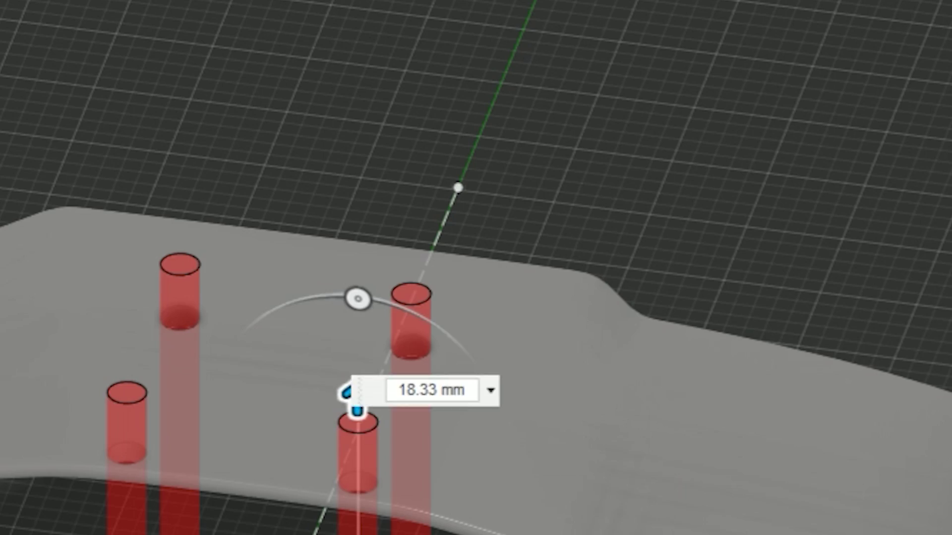
key("Return")
- Open the wing's form feature for editing
middle_click_drag(240, 461, 298, 533, "shift")
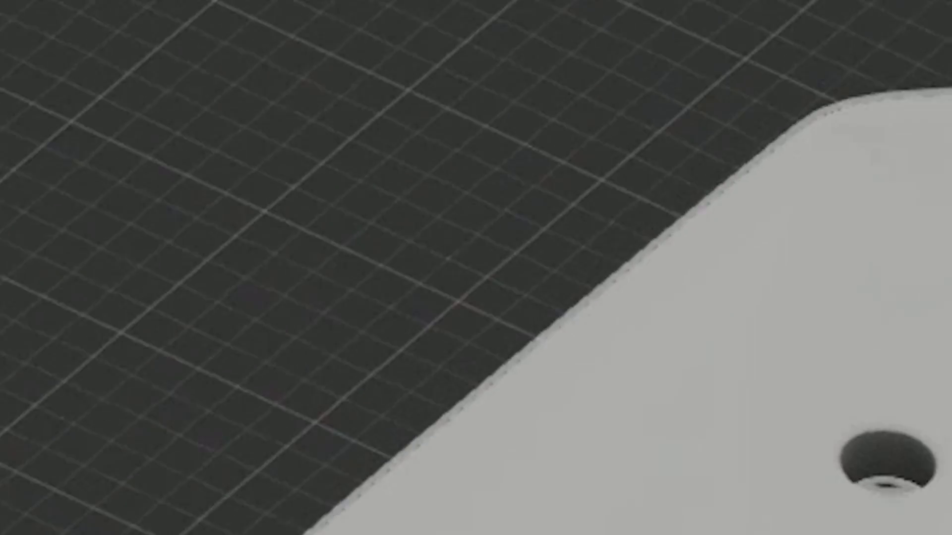
middle_click_drag(942, 526, 876, 307, "shift")
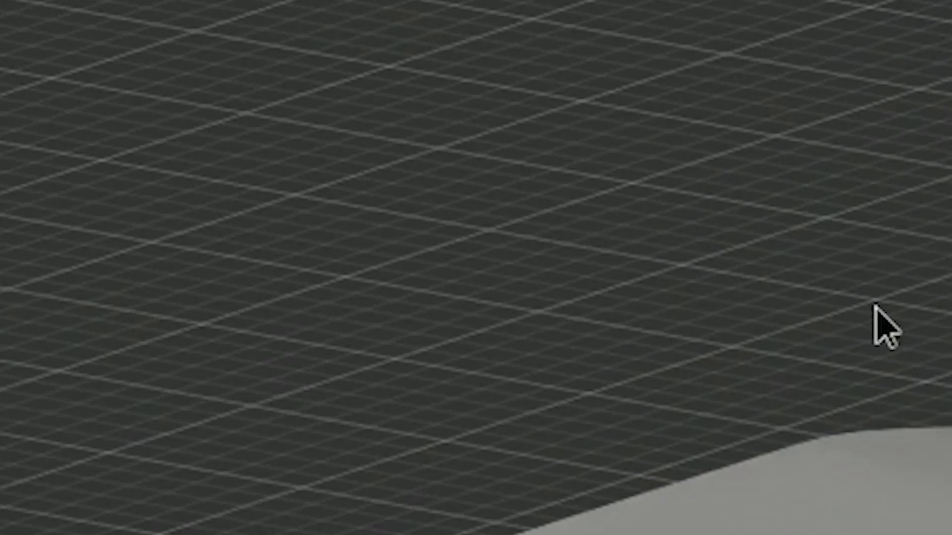
scroll(876, 308, "down", 2)
scroll(382, 471, "up", 3)
middle_click_drag(340, 464, 63, 471, "shift")
double_click(100, 523)
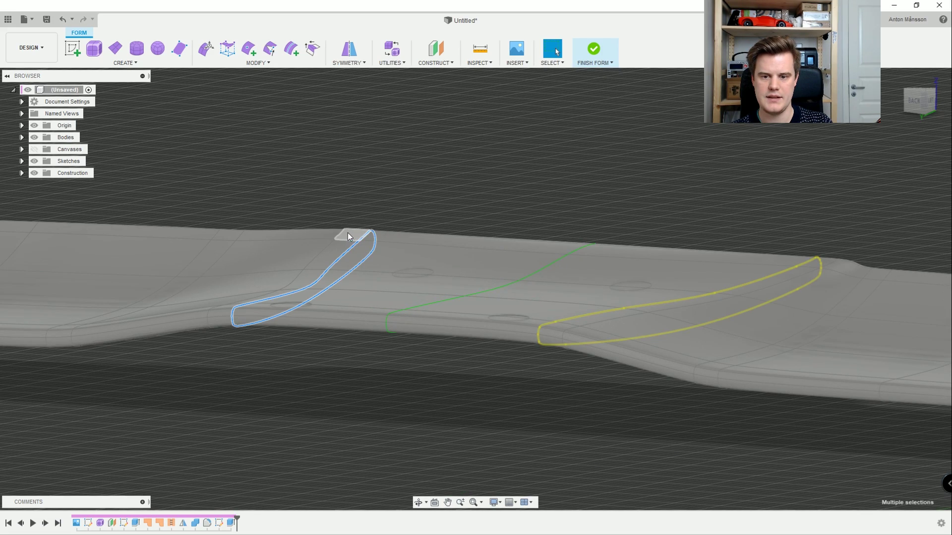
- Try raising the edges along the rim of the extended centre section by about 0.32 mm, and leave form editing
mouse_move(340, 238)
middle_mouse_down("shift")
mouse_move(281, 240)
mouse_move(362, 258)
middle_mouse_up("shift")
left_click(364, 260)
scroll(364, 260, "up", 1)
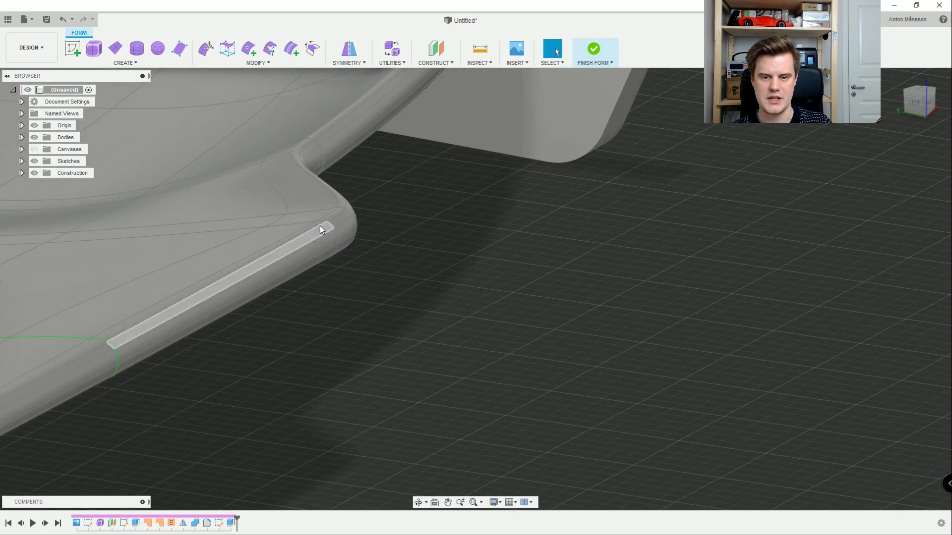
scroll(322, 223, "up", 1)
double_click(322, 221)
middle_click_drag(323, 223, 336, 298, "shift")
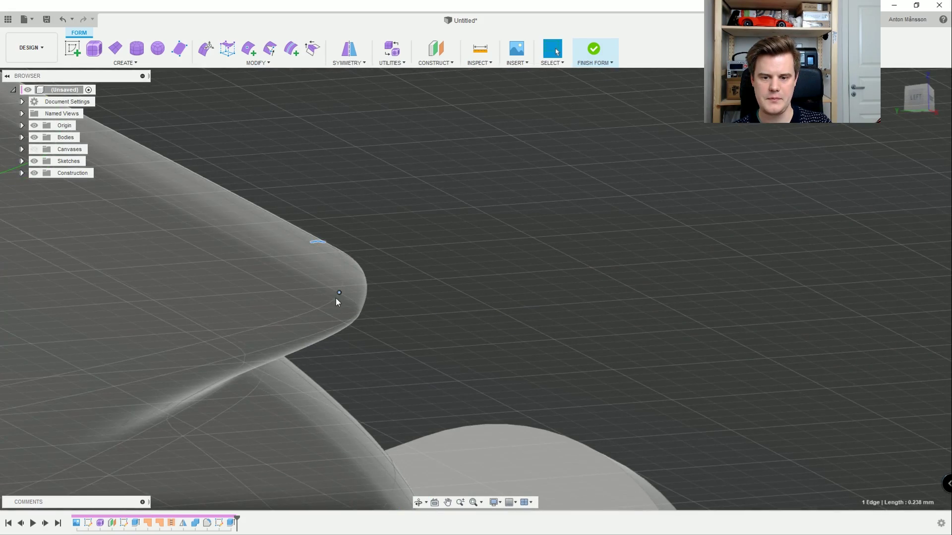
left_click(333, 301, "shift")
scroll(333, 300, "down", 4)
scroll(319, 225, "up", 2)
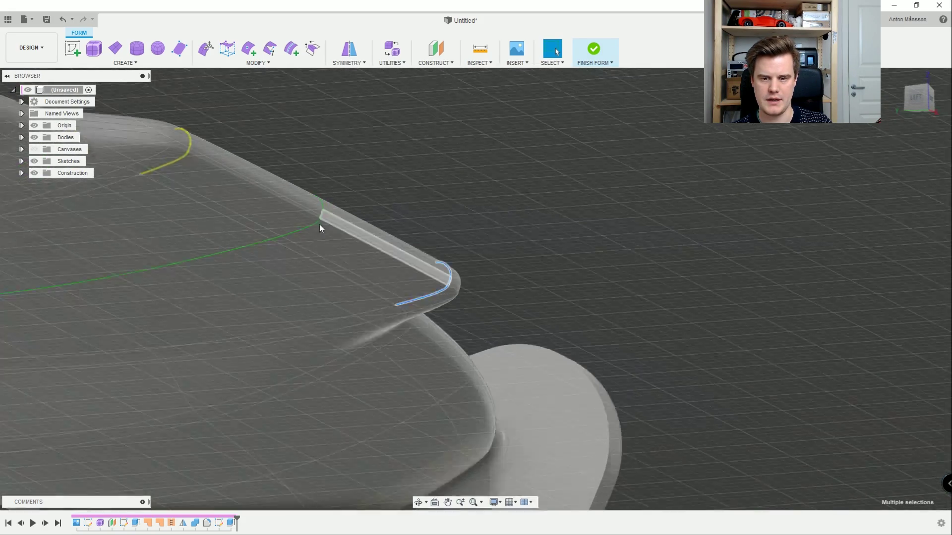
middle_click_drag(302, 230, 362, 194, "shift")
double_click(322, 203, "shift")
scroll(335, 200, "down", 3)
right_click(361, 194)
left_click(391, 181)
left_click_drag(393, 150, 393, 137)
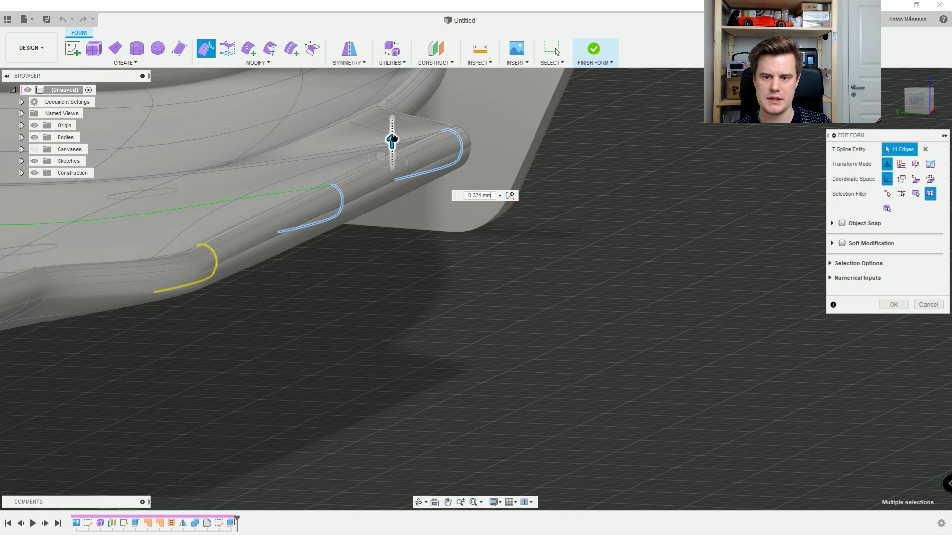
left_click(917, 305)
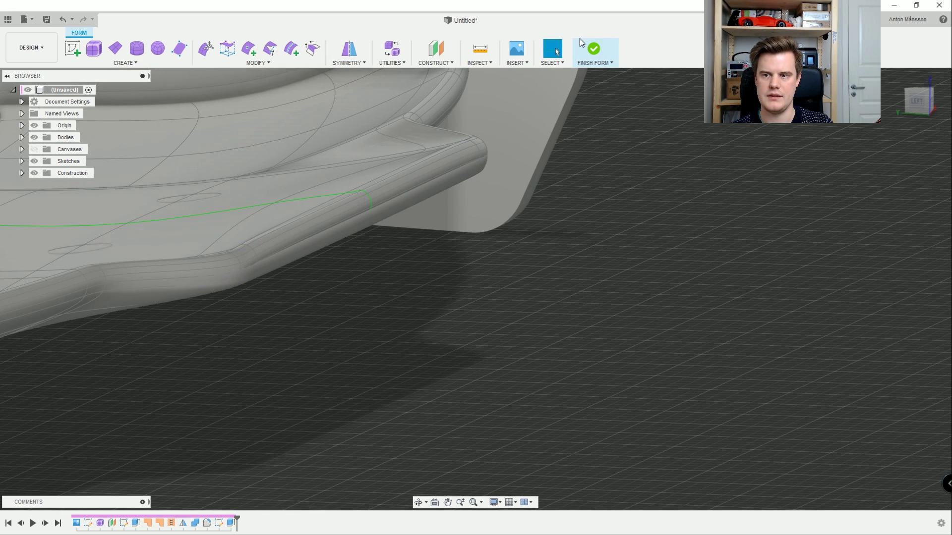
left_click(597, 54)
- Examine the finished wing, its end plates and the four mounting holes from several angles
scroll(657, 214, "down", 5)
scroll(496, 194, "up", 2)
middle_click_drag(470, 178, 623, 235)
scroll(429, 179, "down", 2)
mouse_move(427, 175)
middle_mouse_down("shift")
mouse_move(575, 227)
mouse_move(700, 215)
mouse_move(615, 197)
middle_mouse_up("shift")
scroll(700, 215, "up", 3)
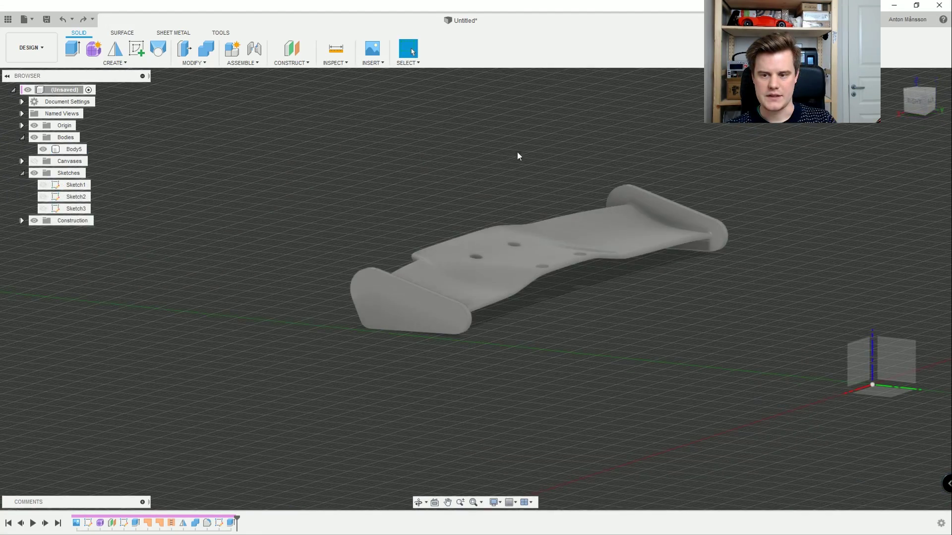
mouse_move(517, 153)
middle_mouse_down("shift")
mouse_move(647, 234)
mouse_move(484, 173)
mouse_move(507, 220)
mouse_move(548, 216)
middle_mouse_up("shift")
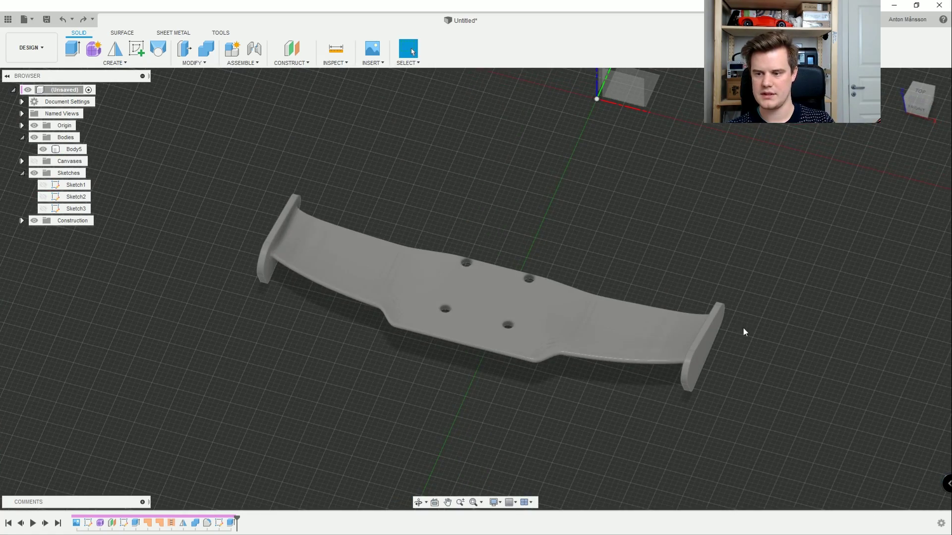
middle_click_drag(716, 367, 642, 233, "shift")
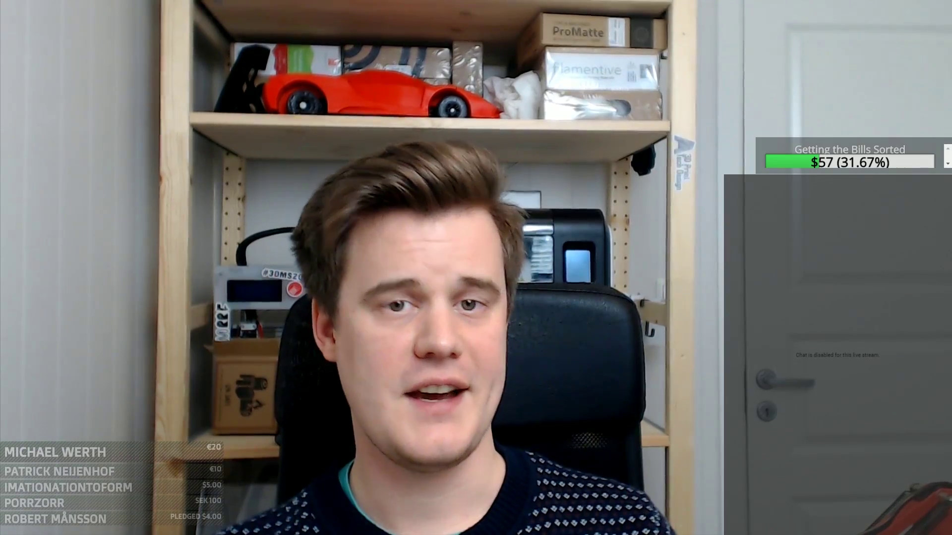